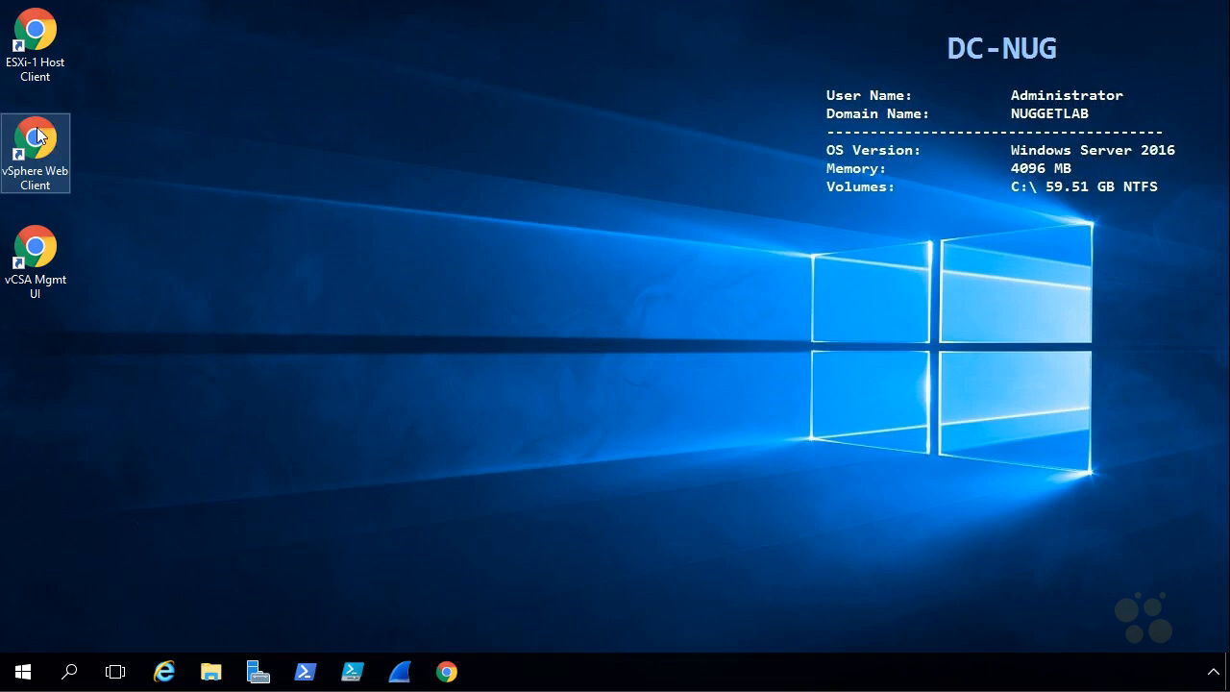
Step: Launch the vSphere Web Client and sign in with the vSphere administrator account
double_click(35, 142)
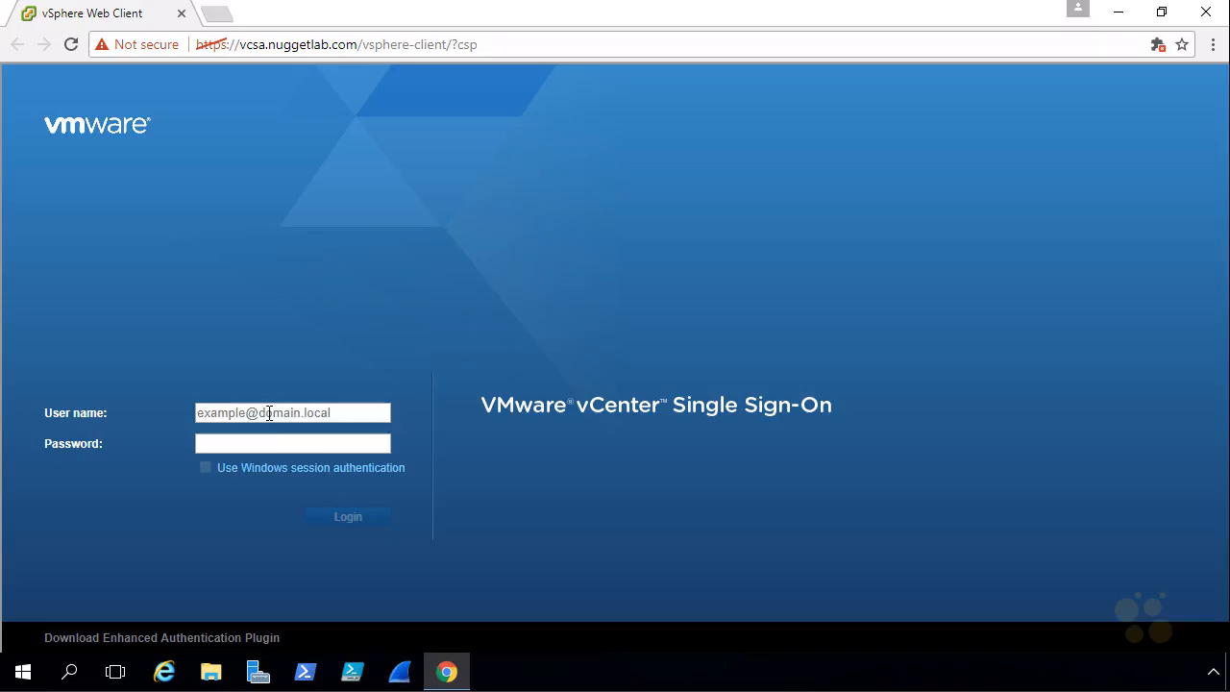
left_click(269, 413)
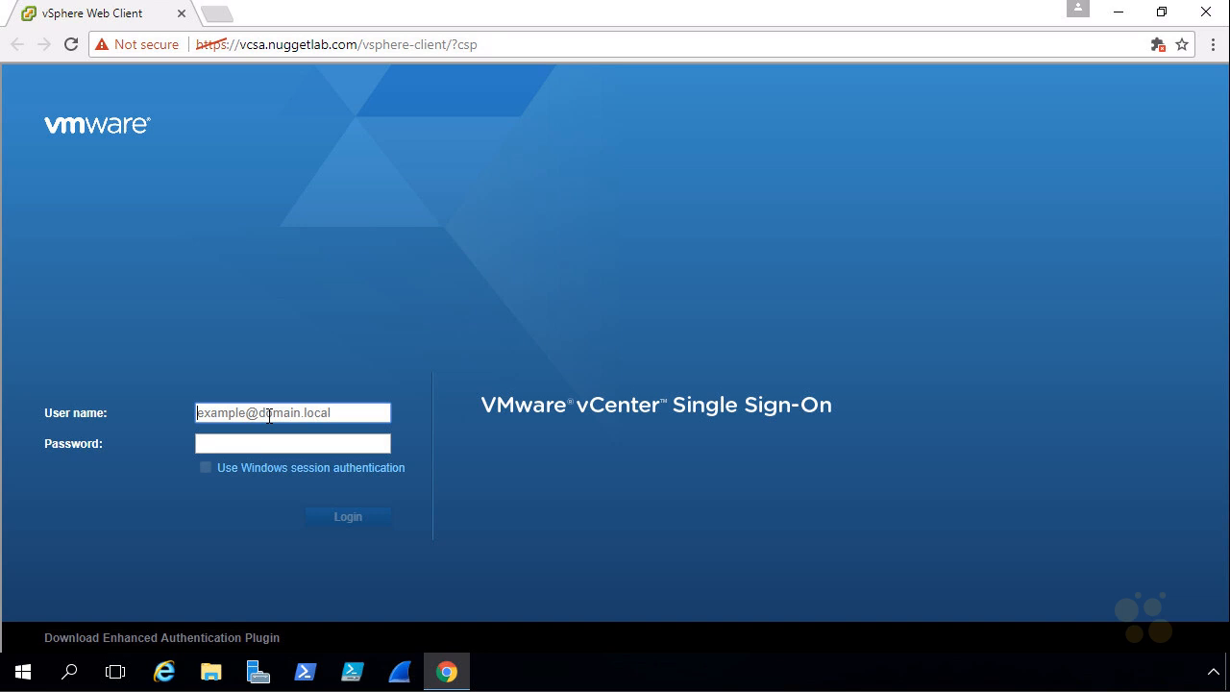
type("administrator@vsphere.local")
key("Tab")
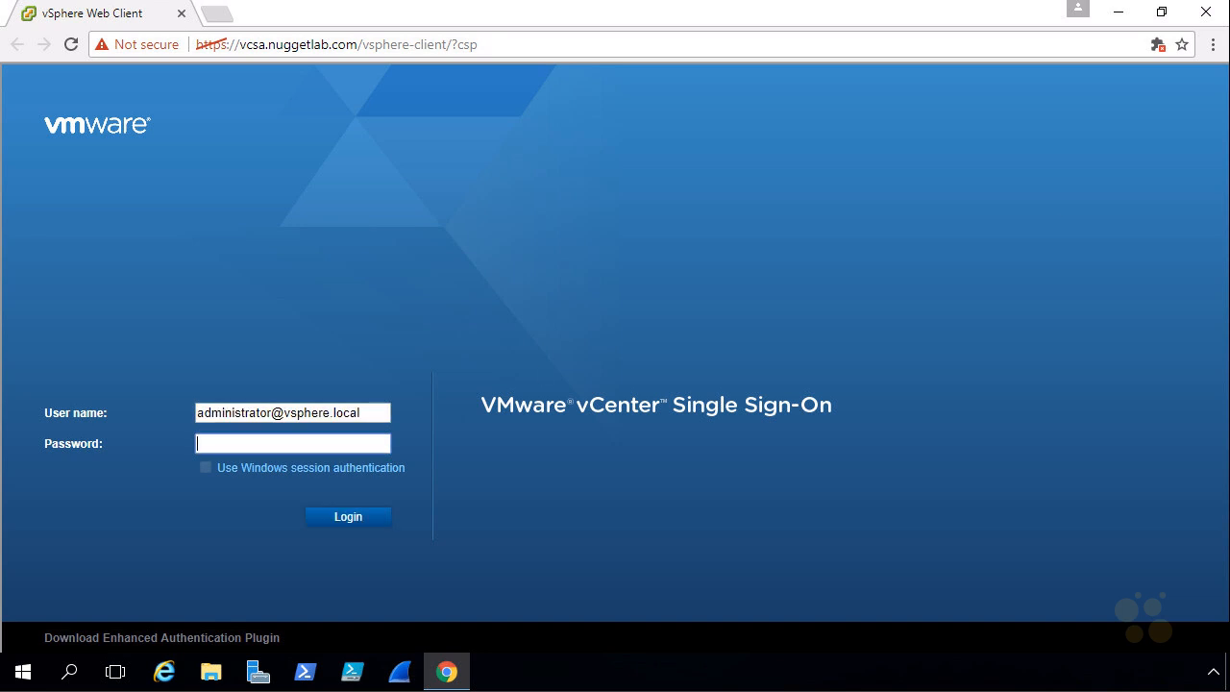
left_click(365, 521)
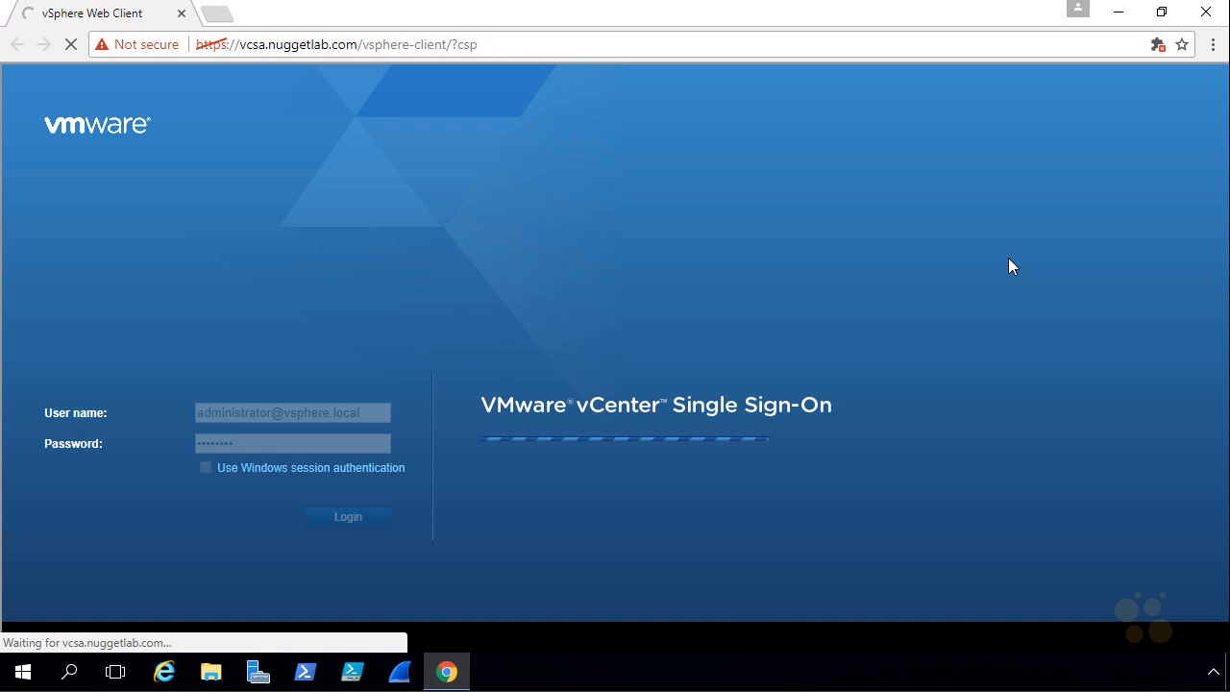
key("F11")
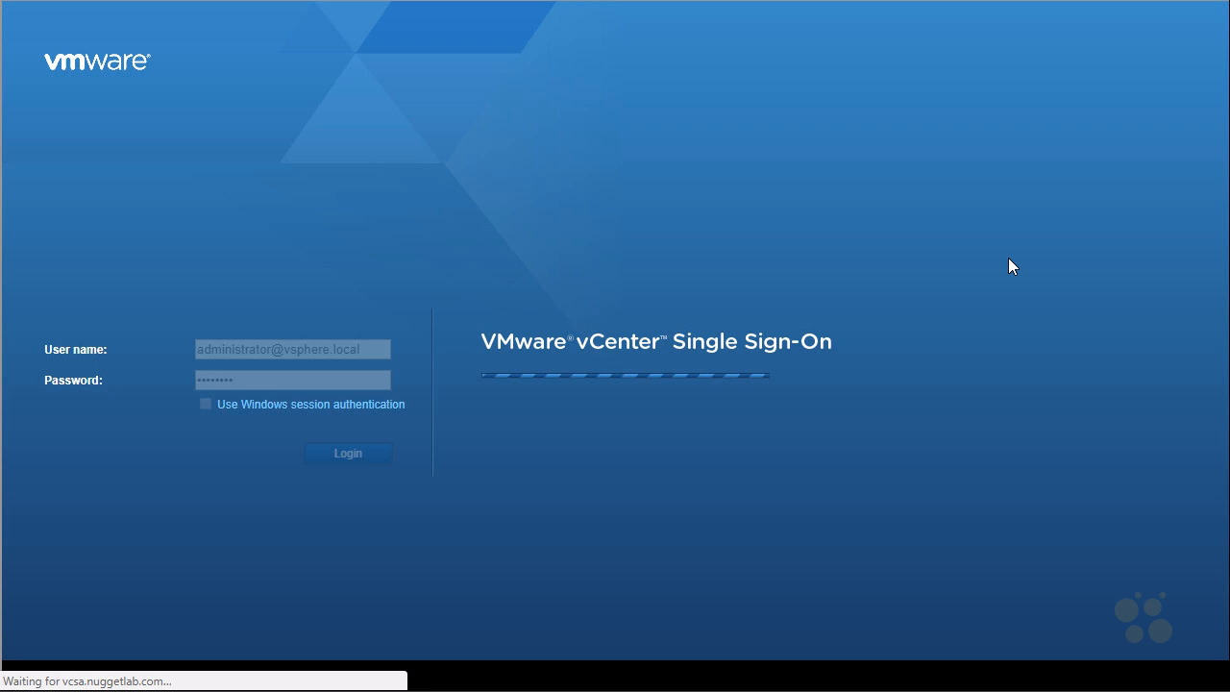
key("F11")
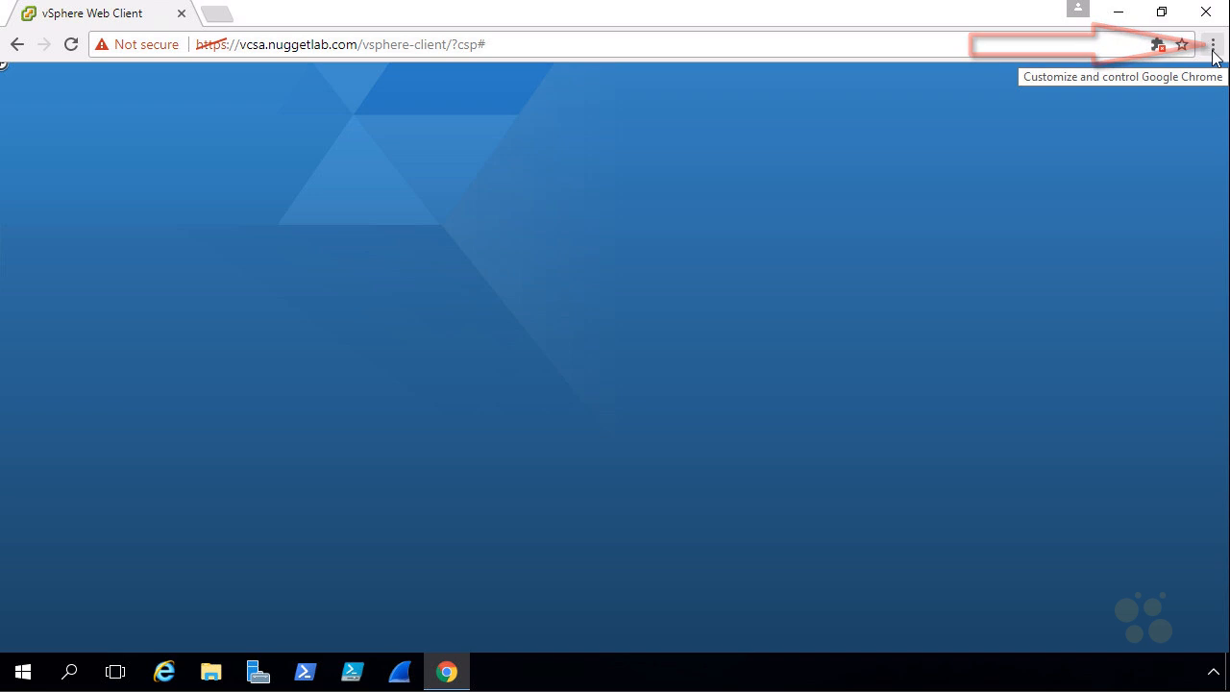
Step: Put Chrome in full screen and show the esxi-2.nuggetlab.com summary under Hosts and Clusters
left_click(1212, 48)
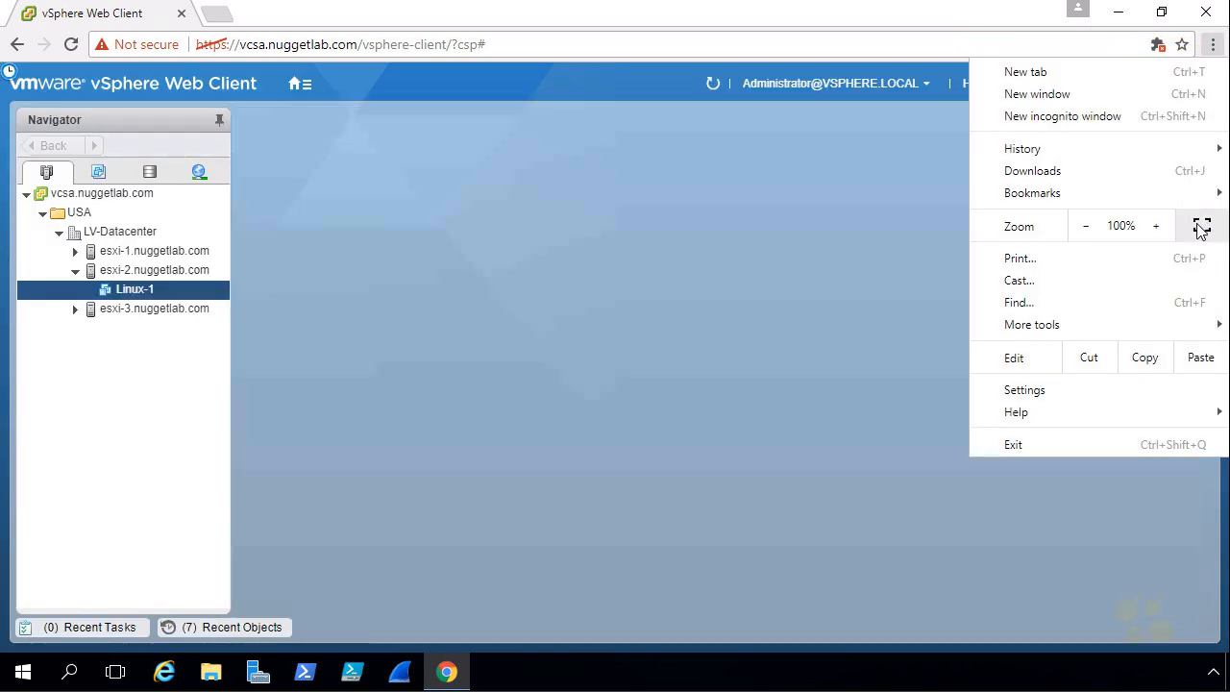
left_click(1201, 226)
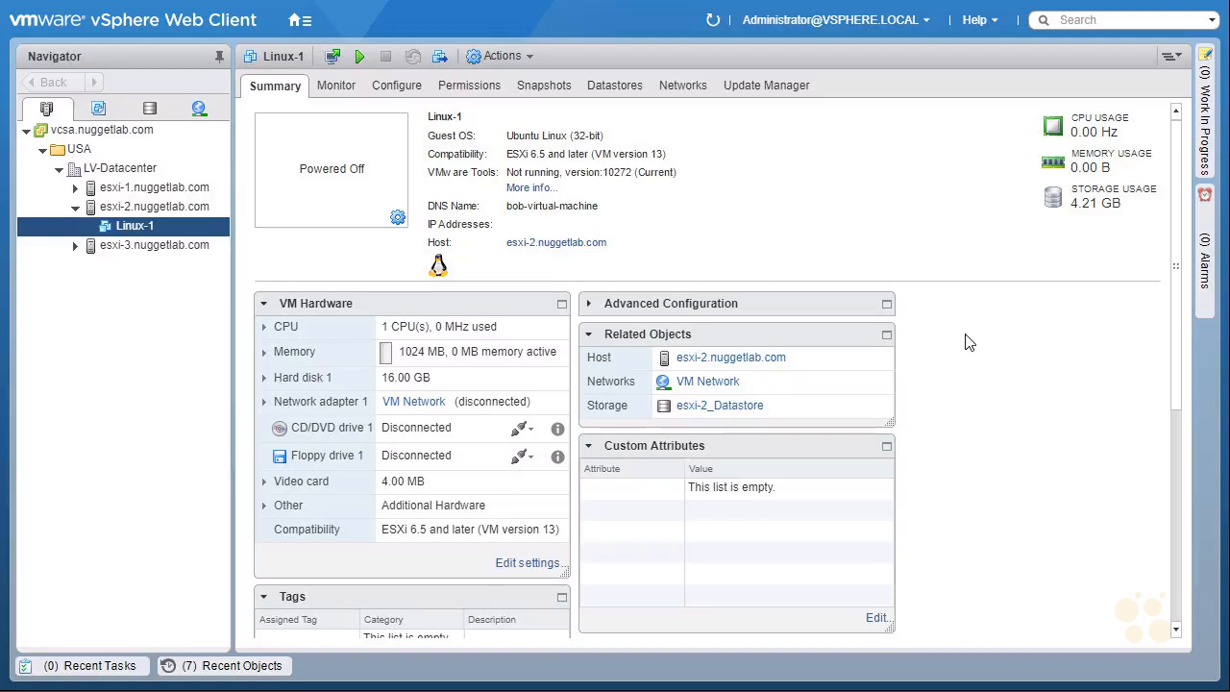
left_click(296, 21)
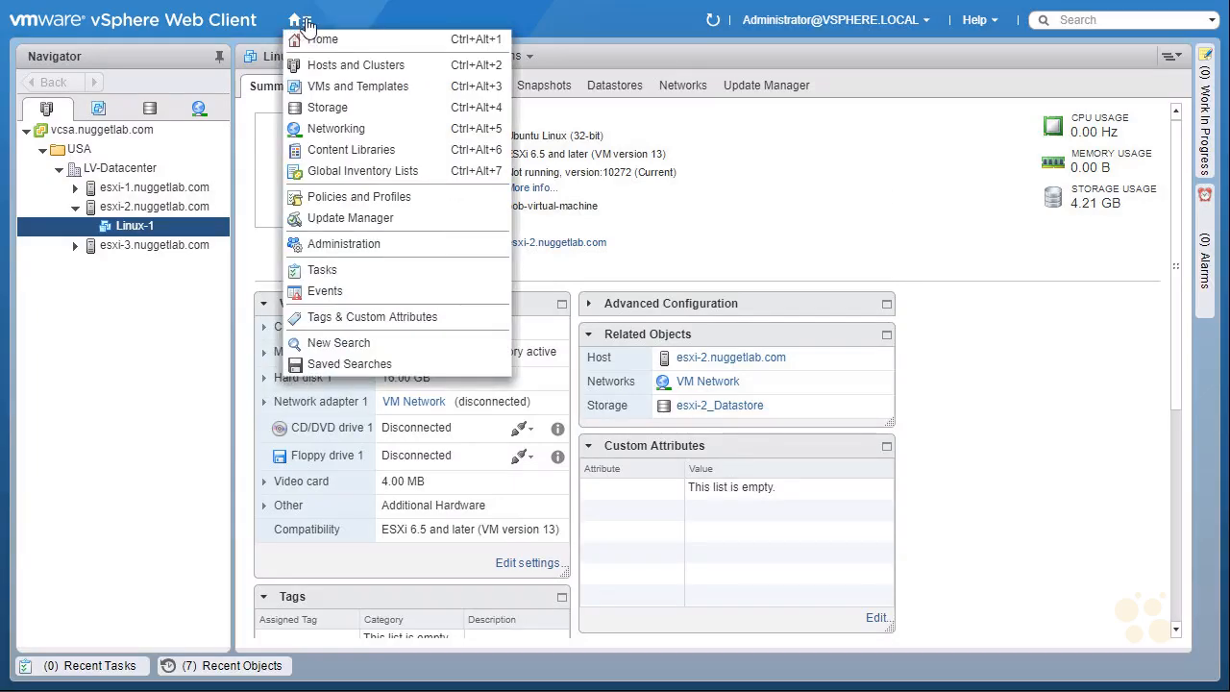
left_click(363, 48)
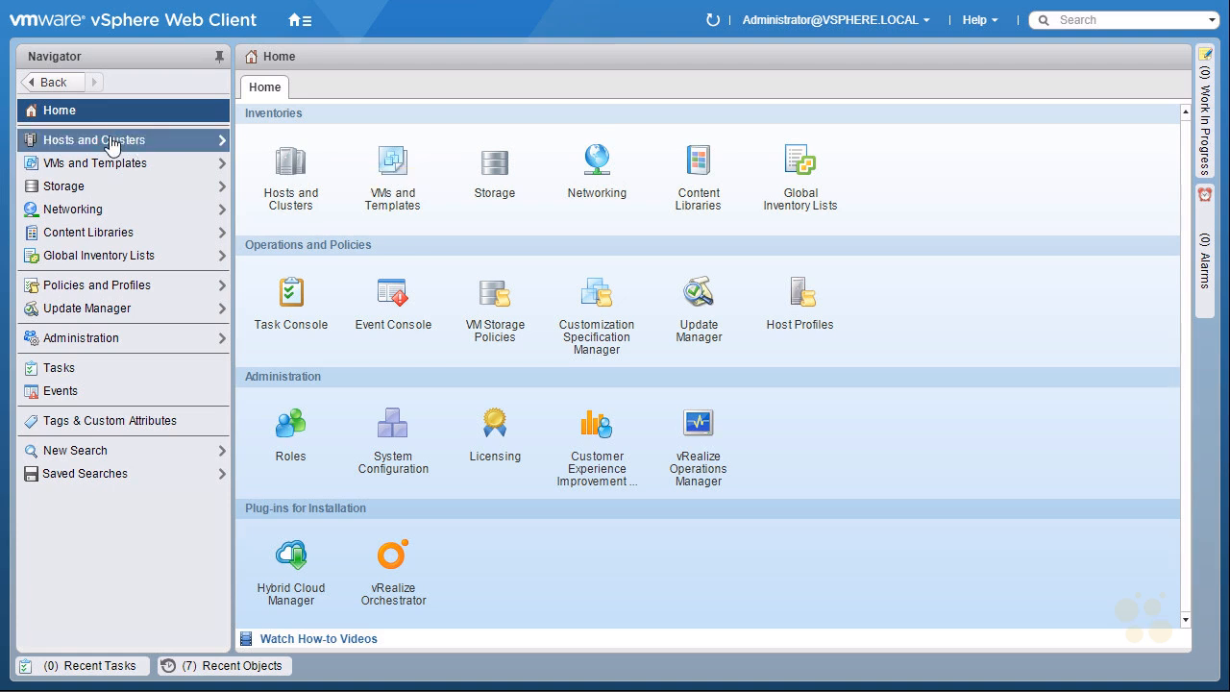
left_click(291, 173)
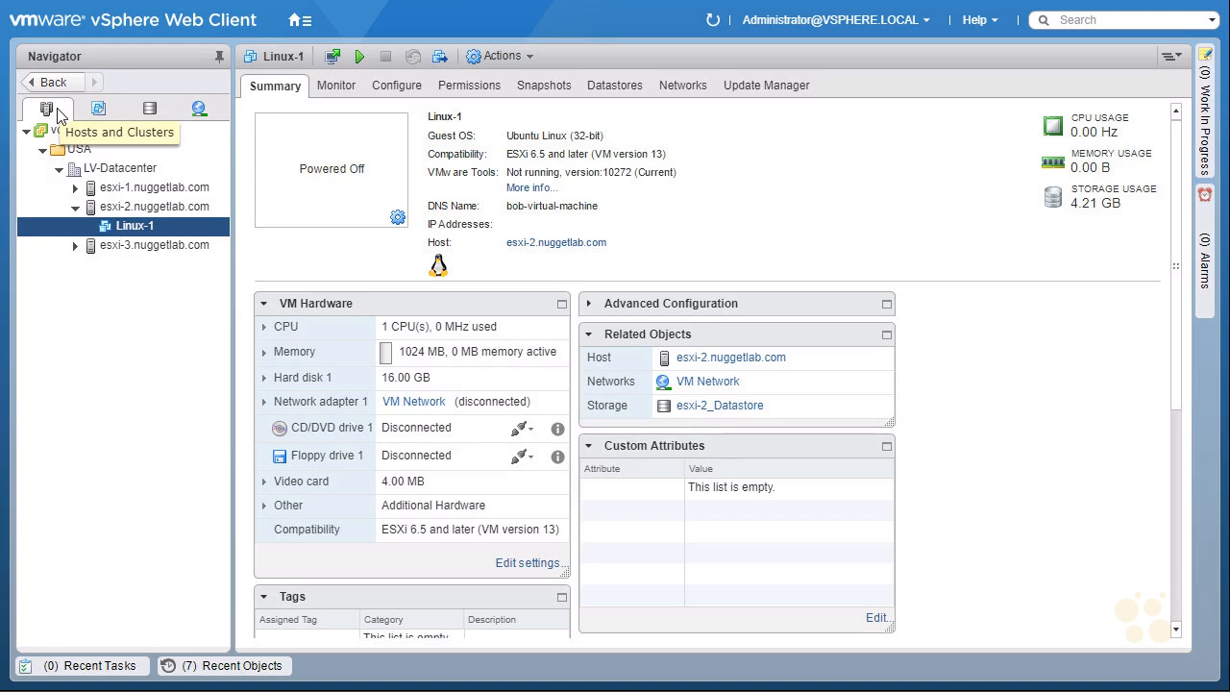
left_click(168, 214)
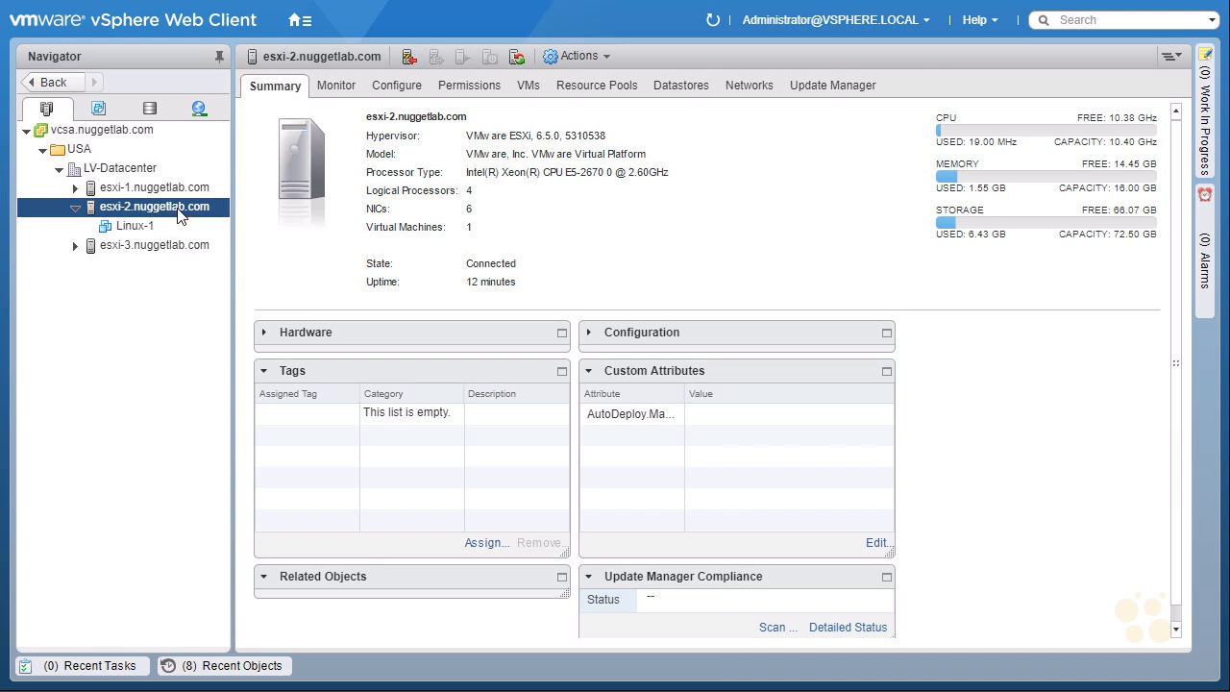
Step: Open esxi-2.nuggetlab.com's settings, annotate the host, and show its Virtual switches list
right_click(180, 213)
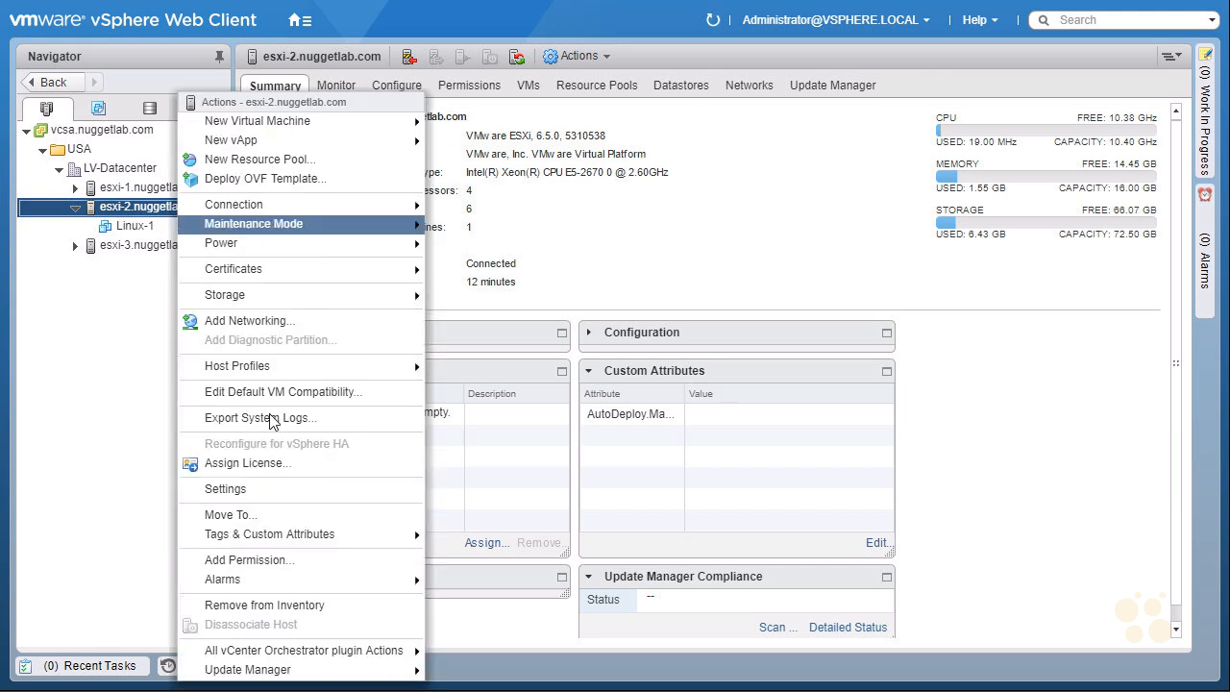
left_click(284, 488)
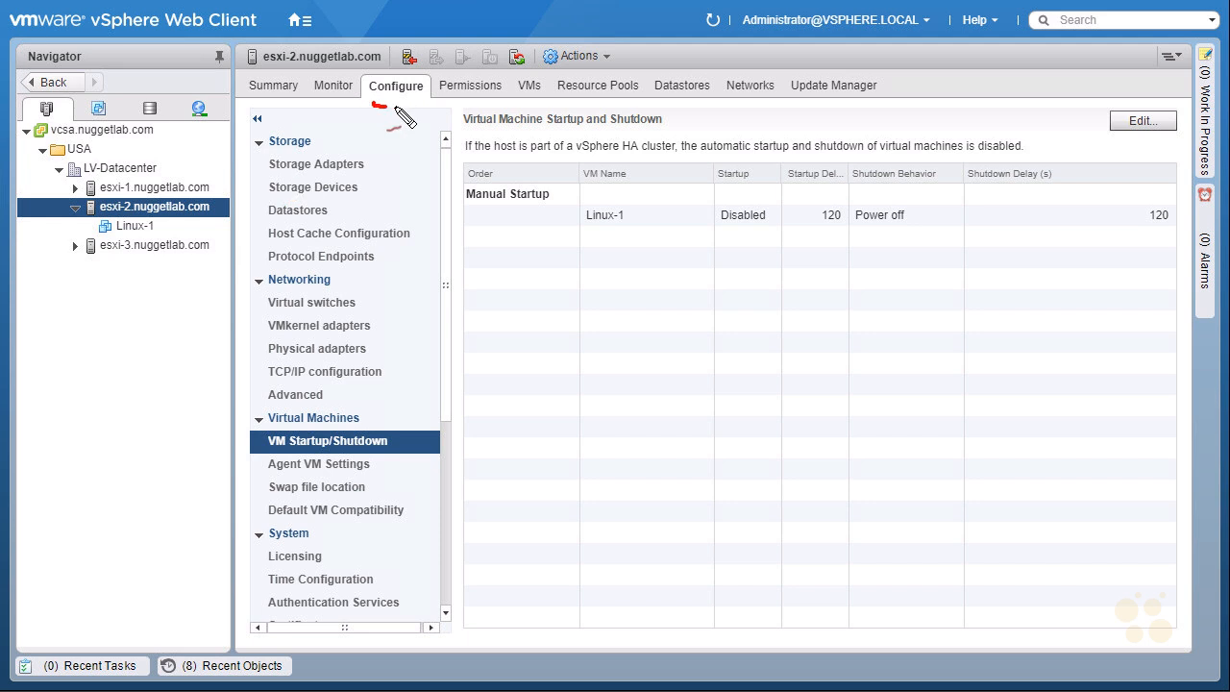
left_click_drag(374, 102, 386, 105)
left_click_drag(229, 165, 213, 188)
left_click_drag(212, 173, 227, 184)
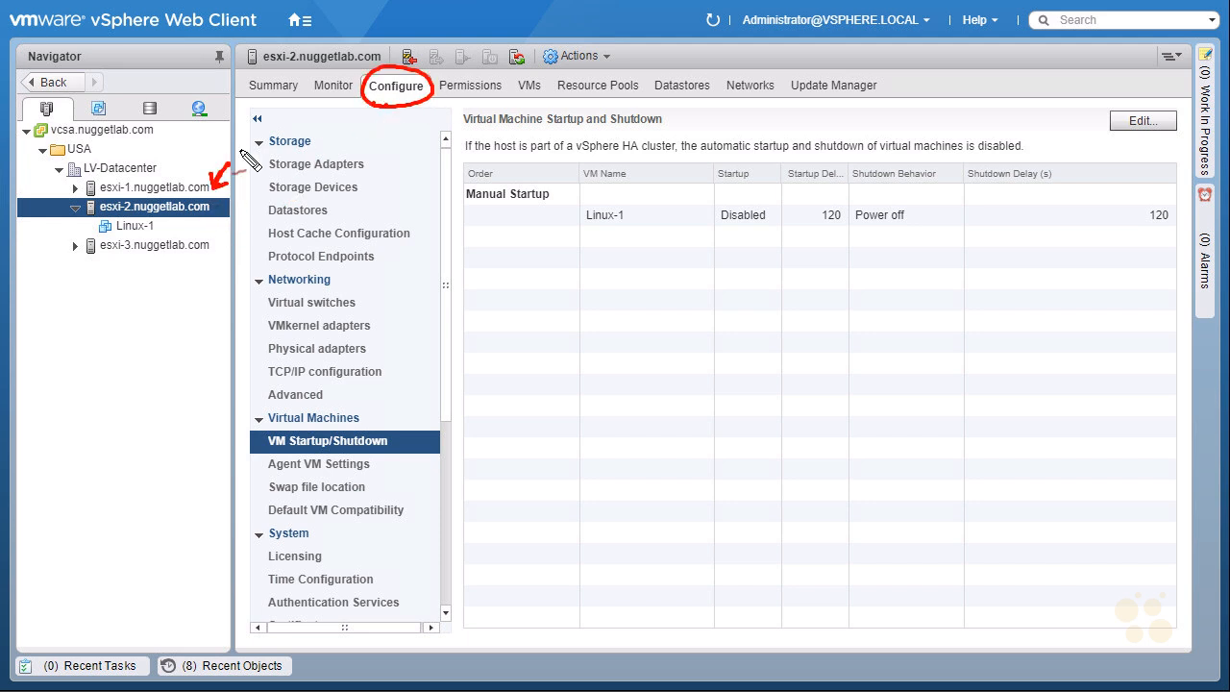
mouse_move(384, 128)
left_mouse_down()
mouse_move(397, 123)
mouse_move(379, 139)
left_mouse_up()
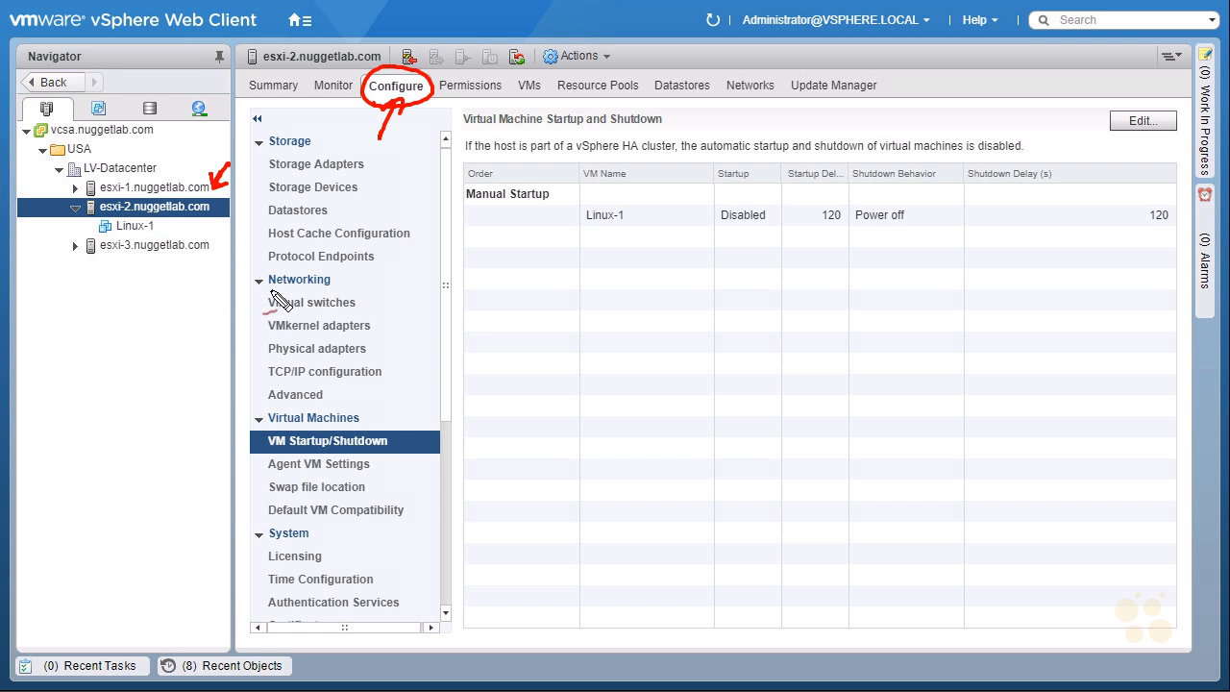
mouse_move(262, 311)
left_mouse_down()
mouse_move(356, 315)
mouse_move(326, 293)
mouse_move(285, 318)
left_mouse_up()
left_click_drag(370, 271, 348, 290)
left_click_drag(346, 279, 359, 289)
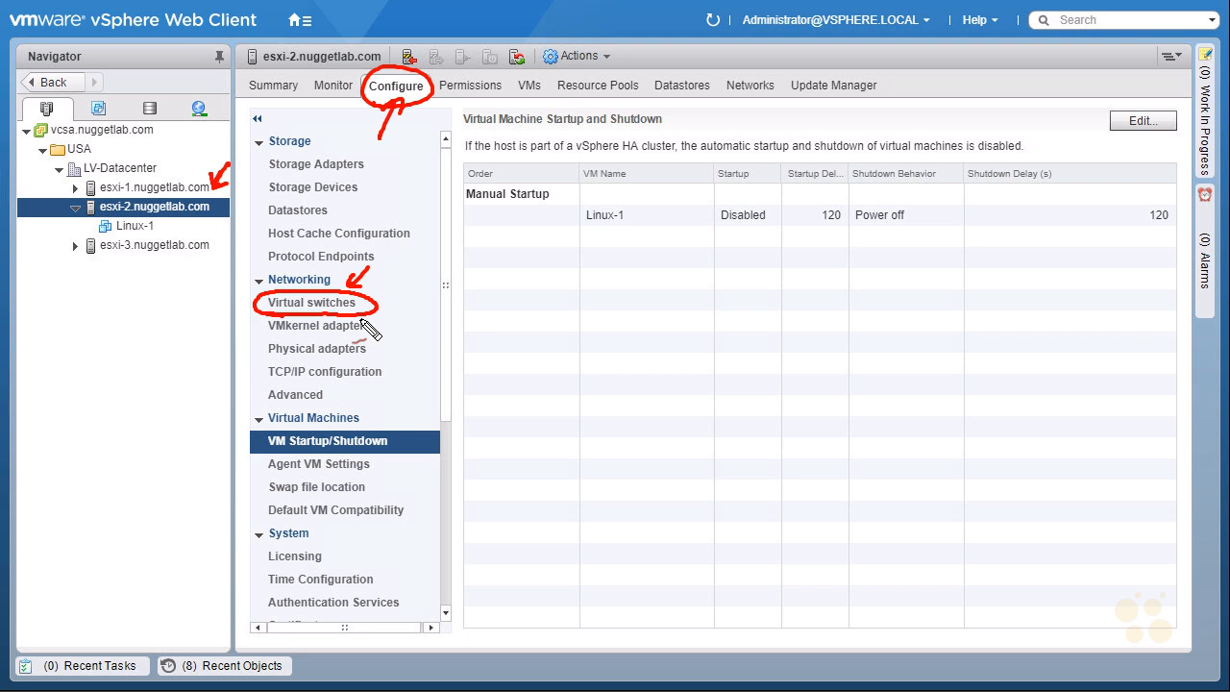
key("Escape")
left_click(346, 302)
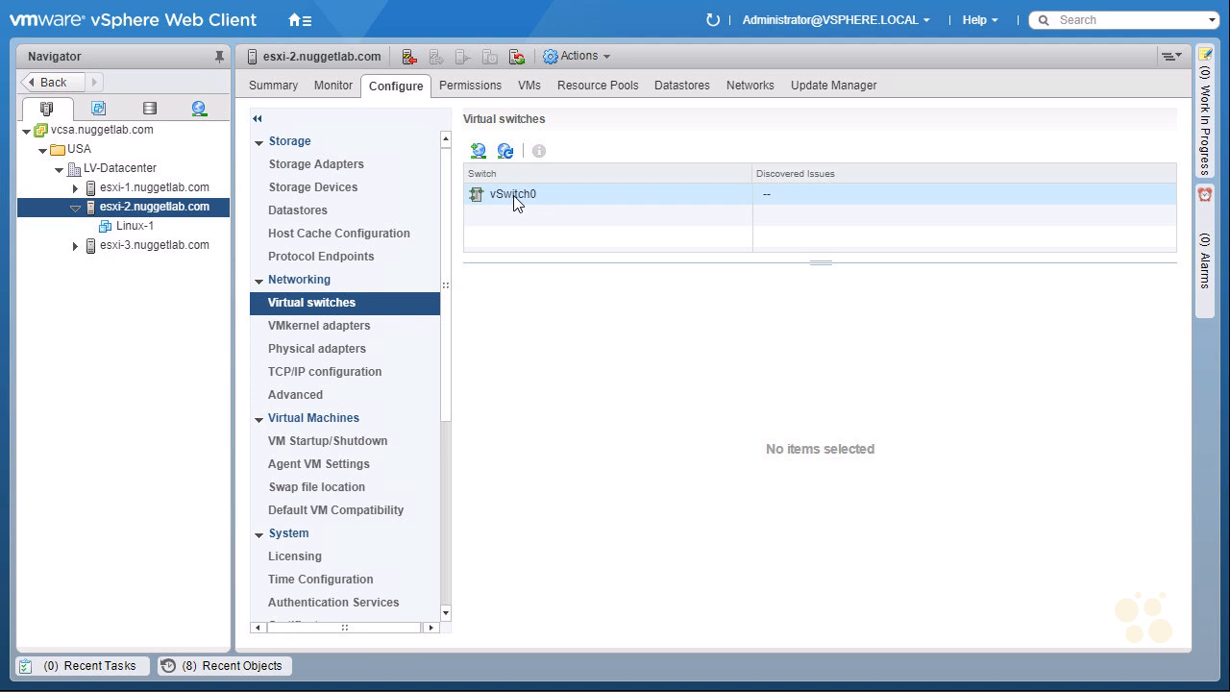
Step: Show vSwitch0's topology and annotate its vmnic0 uplink and its VM Network and Management Network port groups
left_click(517, 201)
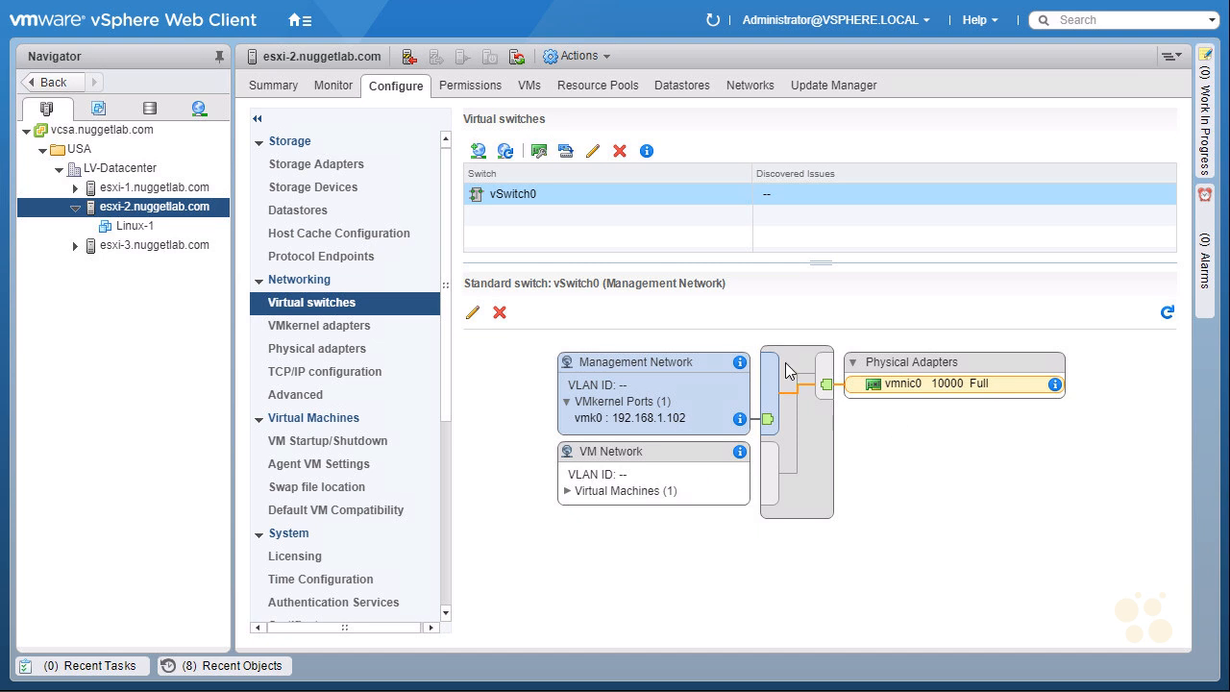
key("ctrl+2")
mouse_move(867, 453)
left_mouse_down()
mouse_move(840, 403)
mouse_move(862, 418)
mouse_move(921, 392)
left_mouse_up()
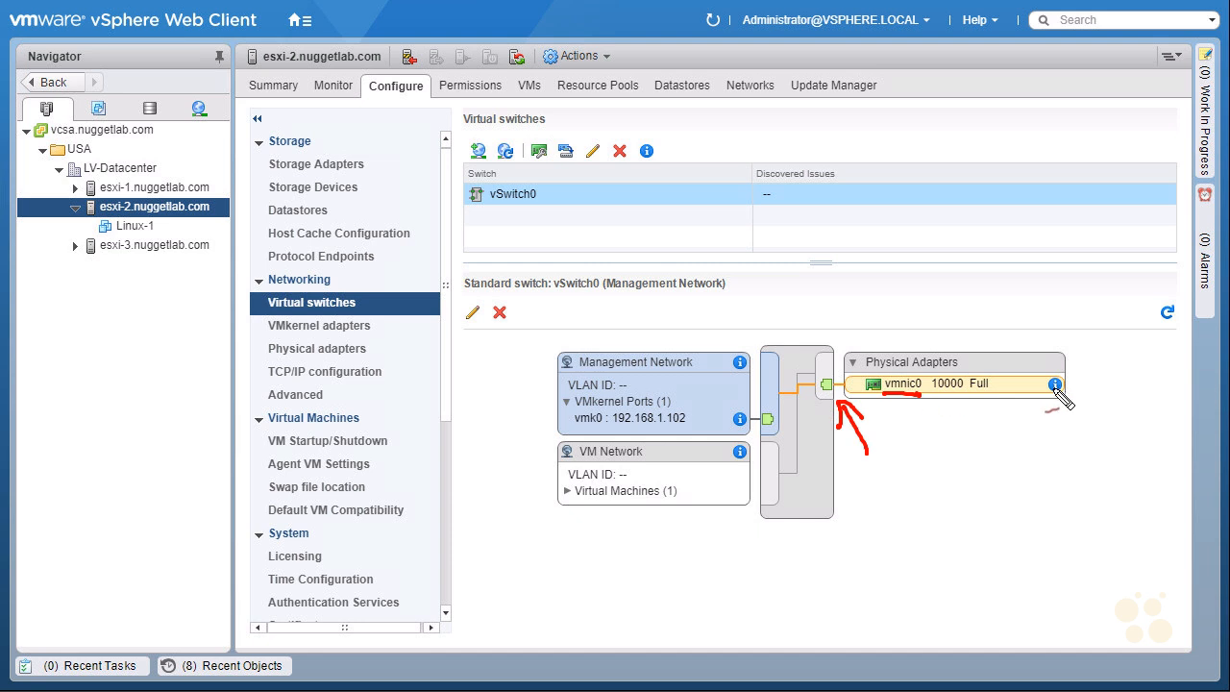
mouse_move(1073, 437)
left_mouse_down()
mouse_move(1126, 332)
mouse_move(1090, 458)
left_mouse_up()
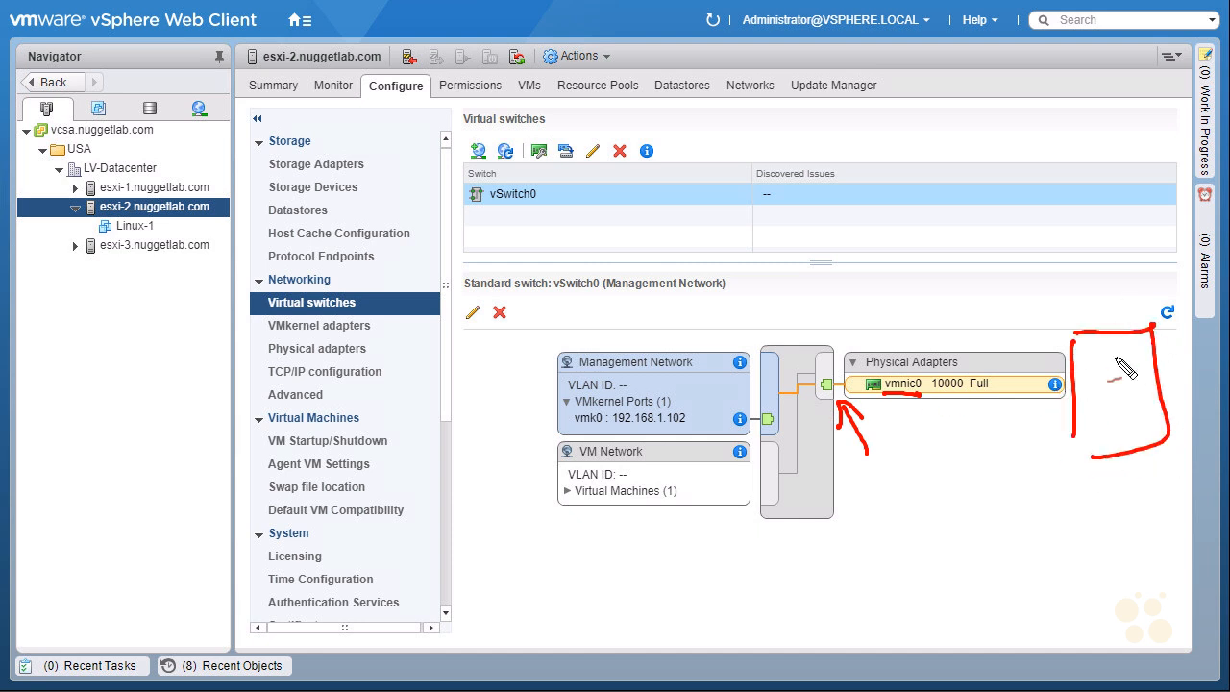
left_click_drag(475, 493, 510, 500)
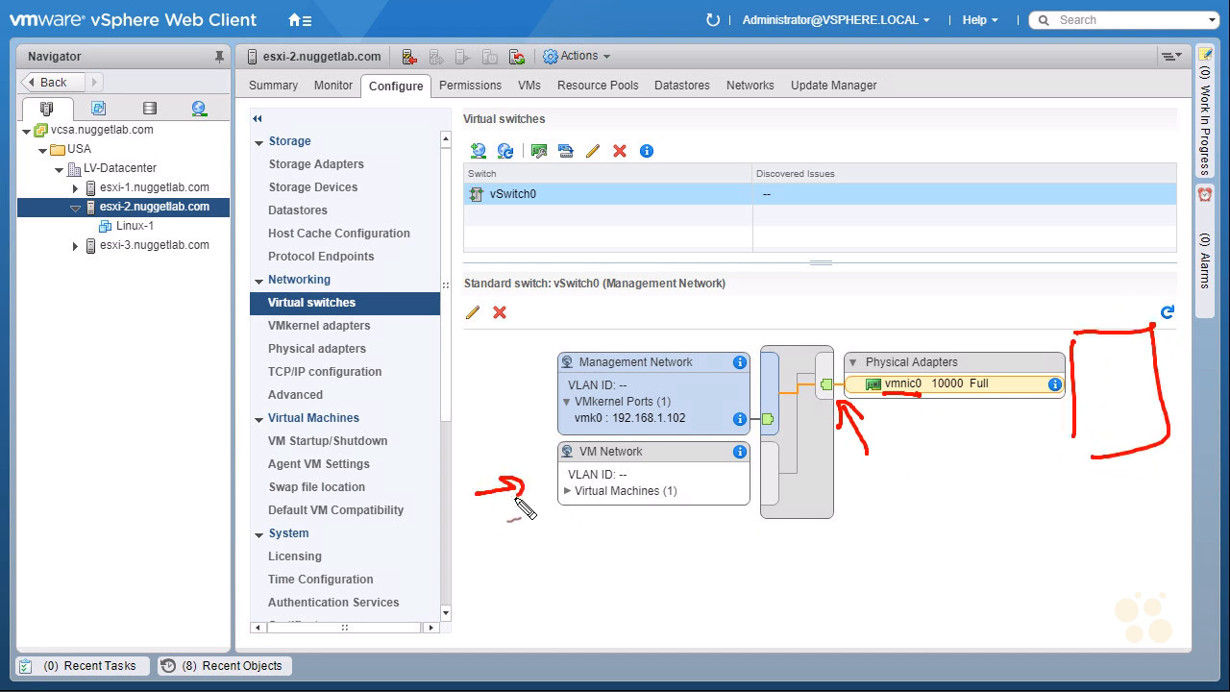
mouse_move(581, 463)
left_mouse_down()
mouse_move(634, 462)
mouse_move(620, 476)
left_mouse_up()
mouse_move(468, 412)
left_mouse_down()
mouse_move(533, 404)
mouse_move(514, 421)
left_mouse_up()
left_click_drag(522, 360, 555, 362)
left_click_drag(692, 368, 580, 370)
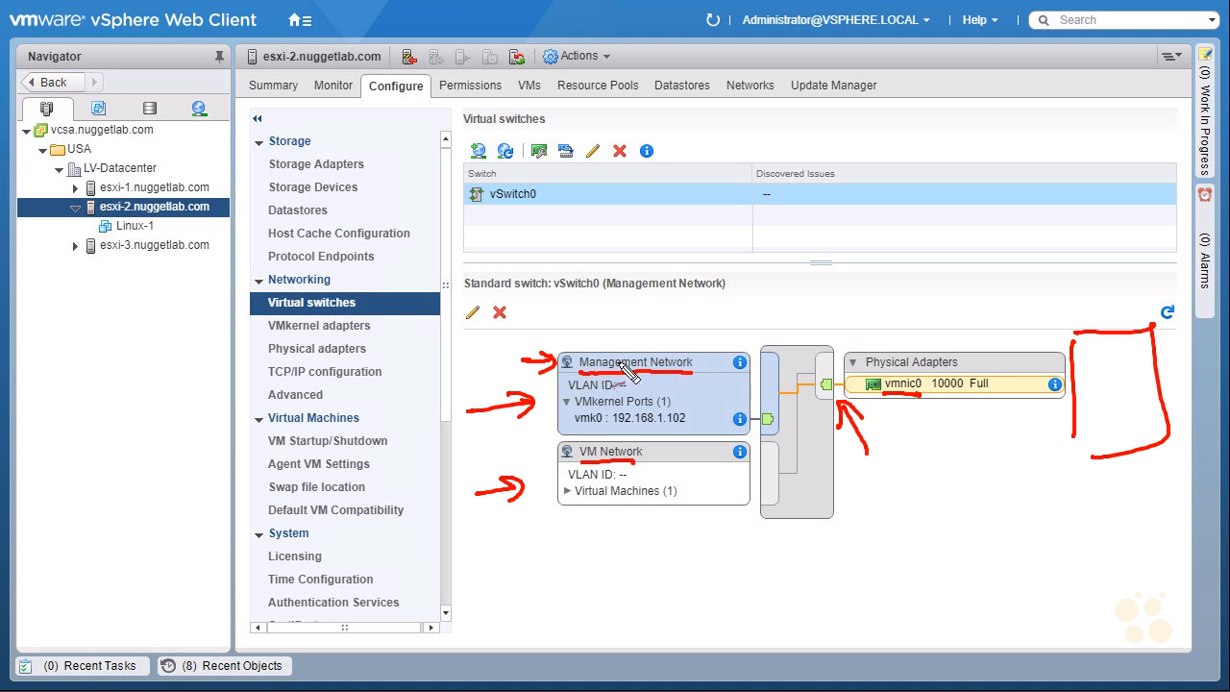
mouse_move(485, 303)
left_mouse_down()
mouse_move(459, 317)
mouse_move(481, 324)
left_mouse_up()
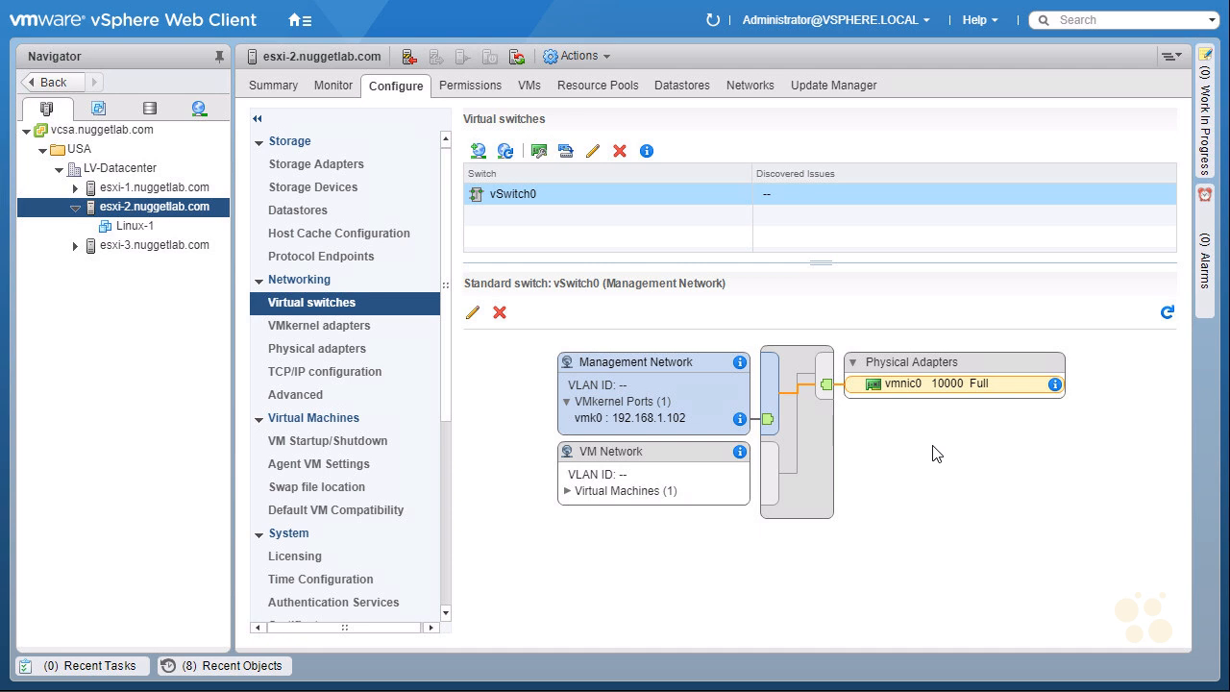
Step: Start Add host networking on esxi-2 with Physical Network Adapter as the connection type
left_click(478, 155)
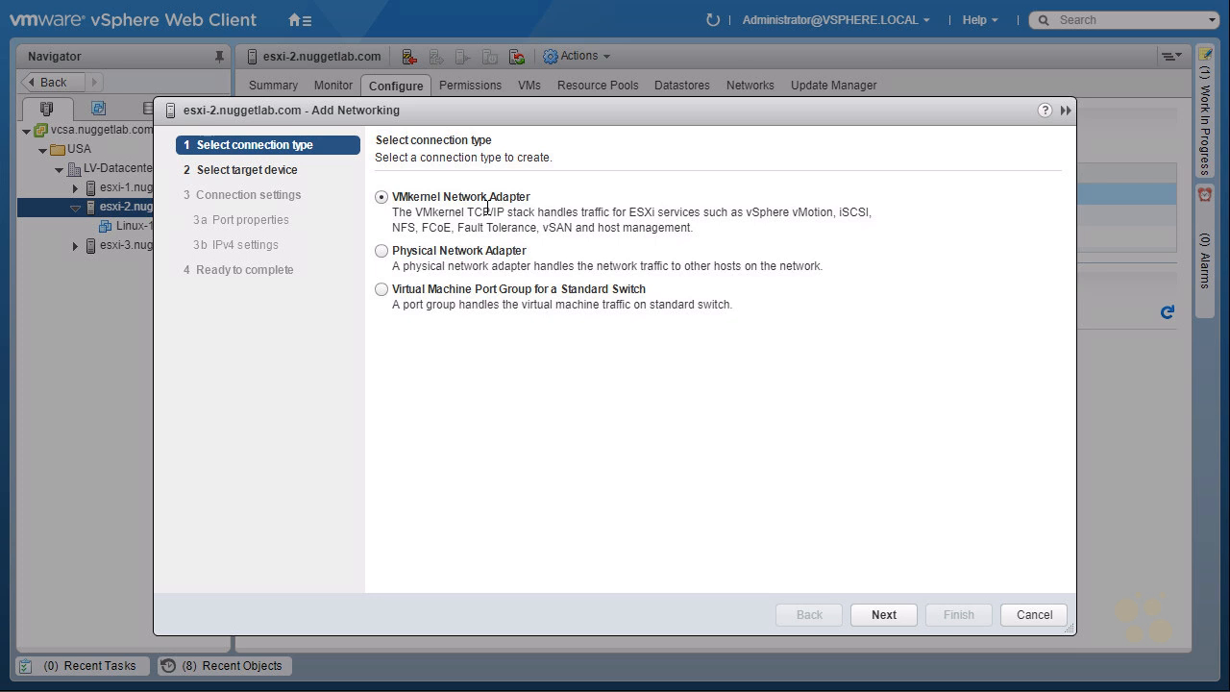
left_click(381, 251)
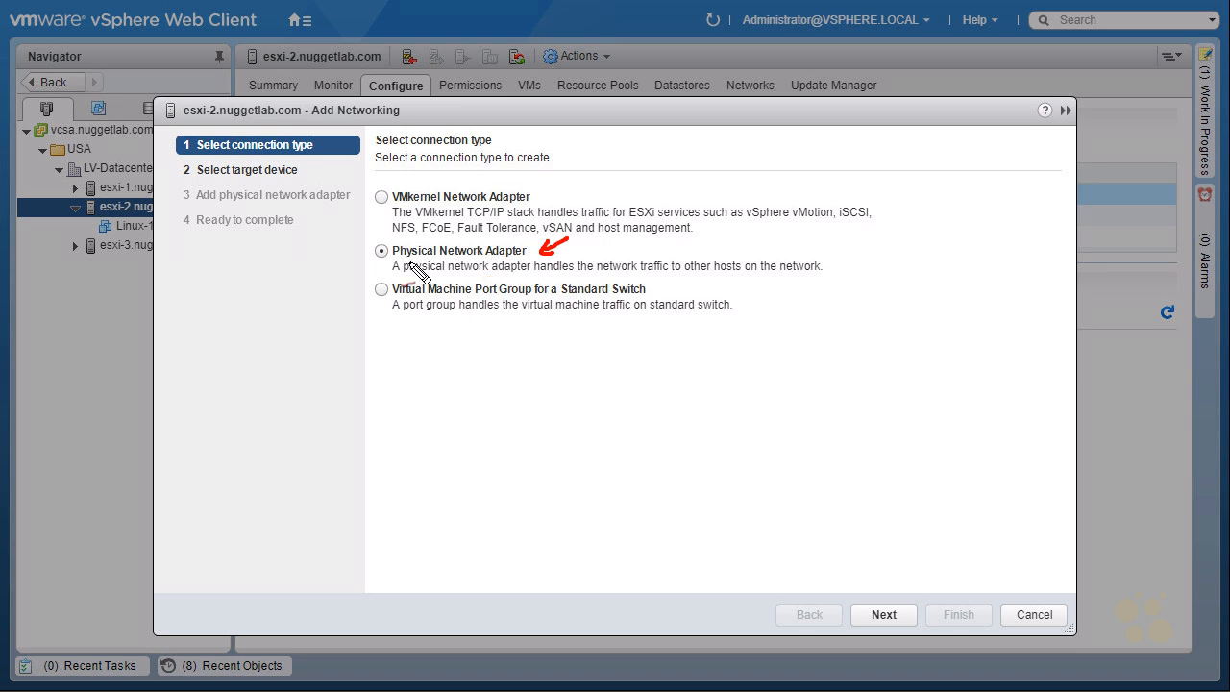
mouse_move(423, 237)
left_mouse_down()
mouse_move(366, 261)
mouse_move(461, 277)
mouse_move(839, 271)
mouse_move(711, 231)
mouse_move(431, 237)
left_mouse_up()
left_click_drag(425, 365, 457, 333)
left_click_drag(432, 339, 457, 348)
mouse_move(363, 328)
left_mouse_down()
mouse_move(379, 307)
mouse_move(381, 318)
left_mouse_up()
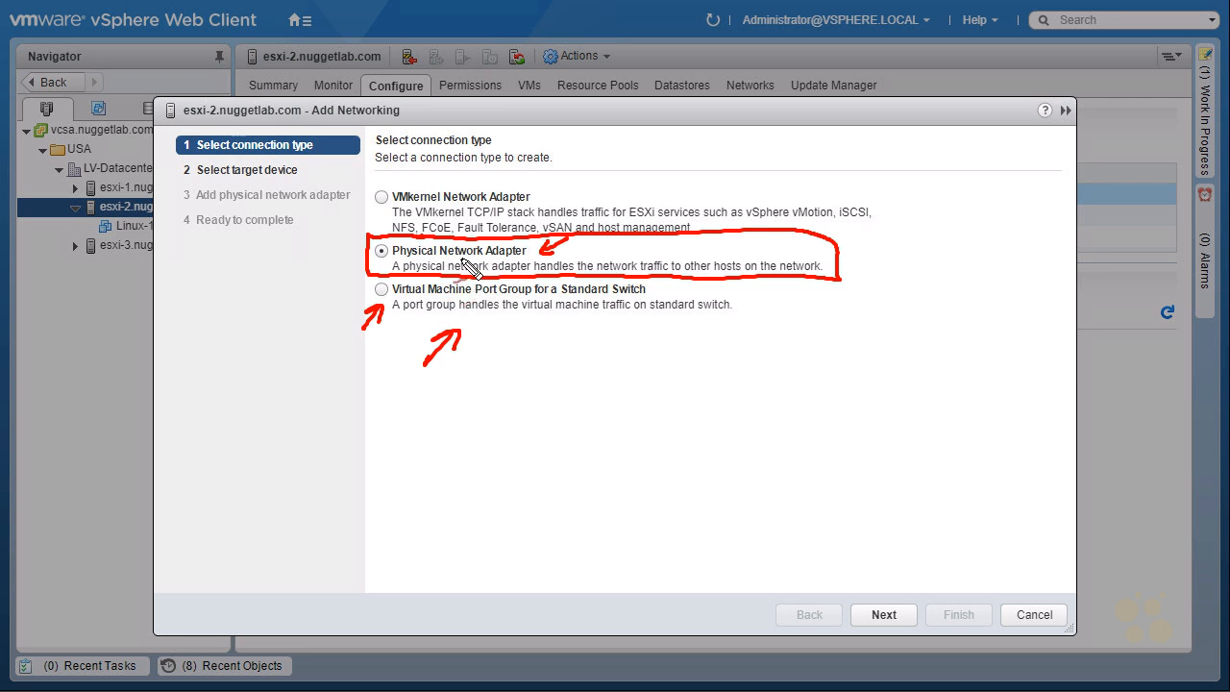
key("Escape")
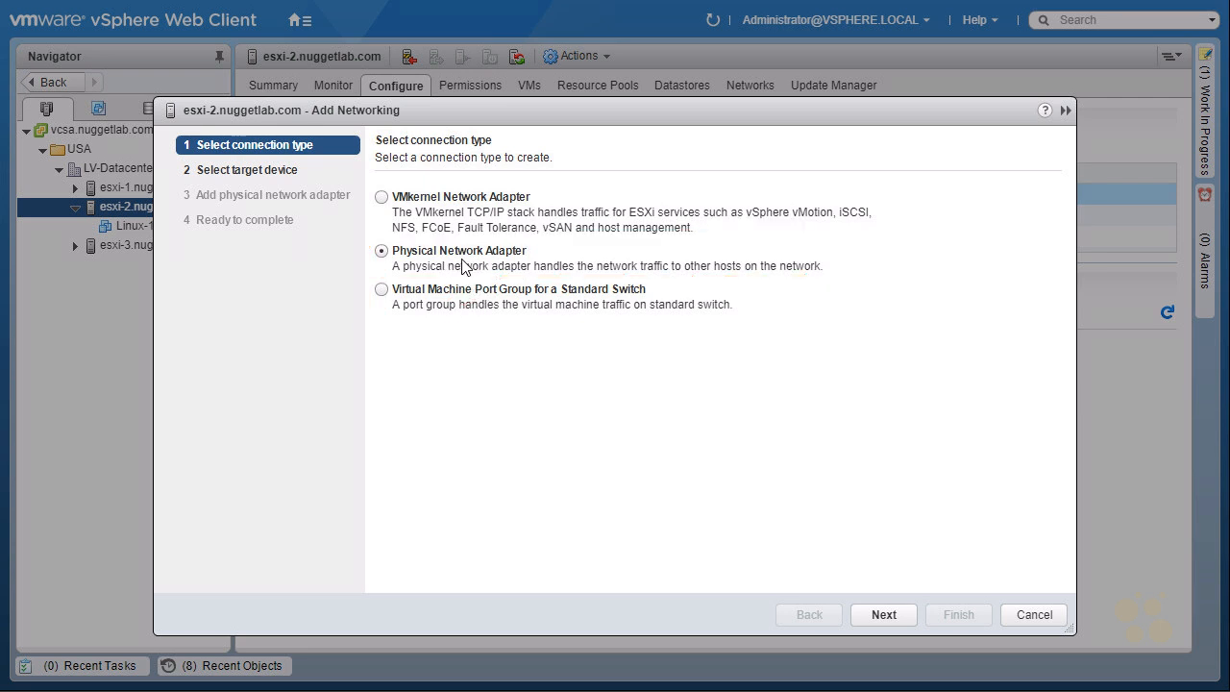
left_click(874, 619)
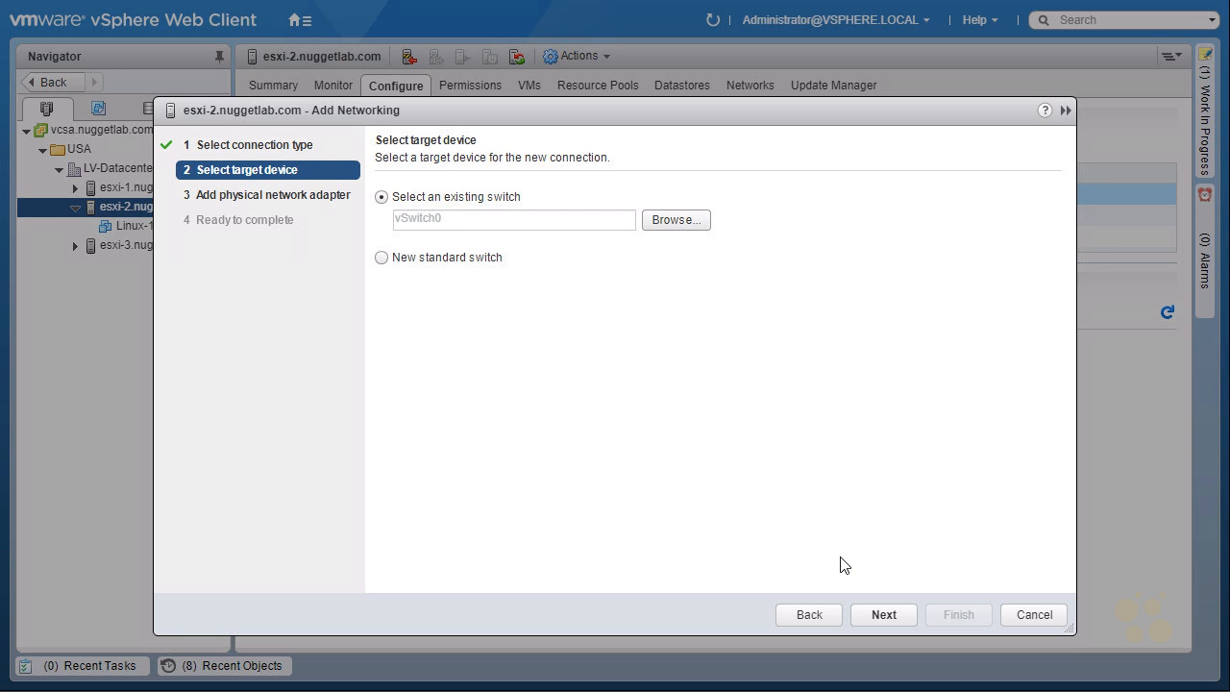
Step: Choose New standard switch instead of vSwitch0 as the target and continue to adapter assignment
key("ctrl+2")
mouse_move(561, 177)
left_mouse_down()
mouse_move(533, 205)
mouse_move(552, 204)
left_mouse_up()
left_click_drag(394, 290, 388, 332)
left_click_drag(382, 318, 413, 305)
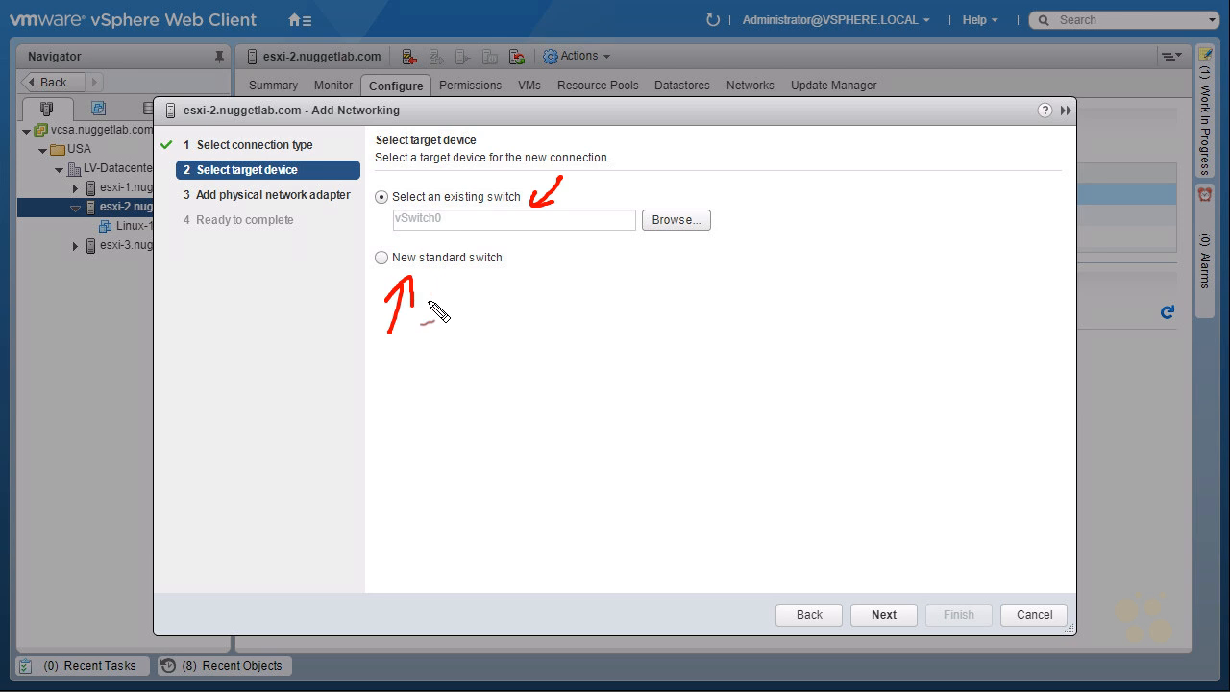
key("Escape")
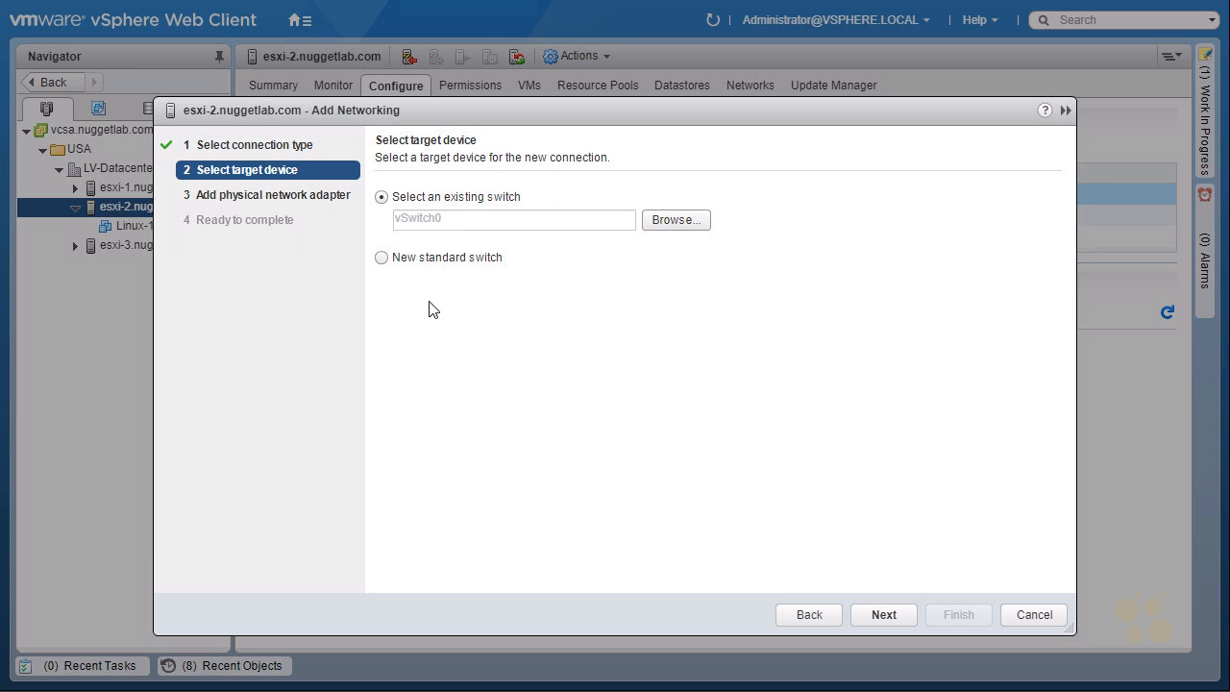
left_click(381, 257)
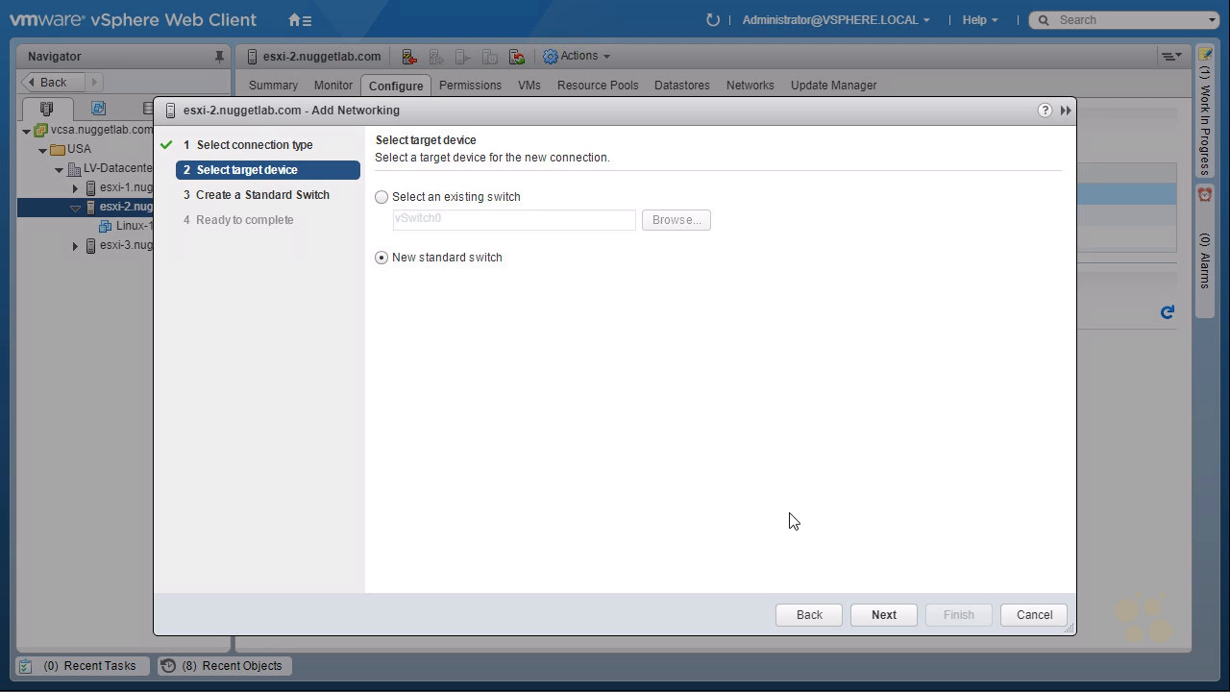
left_click(883, 616)
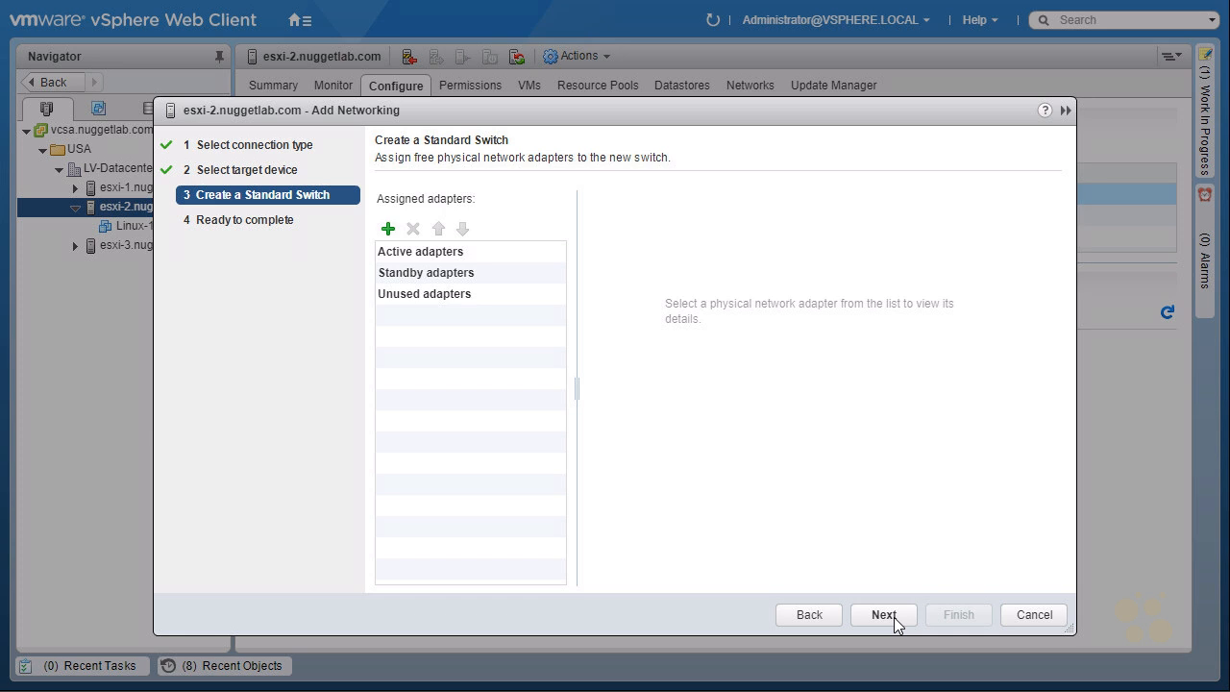
Step: Assign vmnic5 alone as an active adapter for the new standard switch
left_click(388, 229)
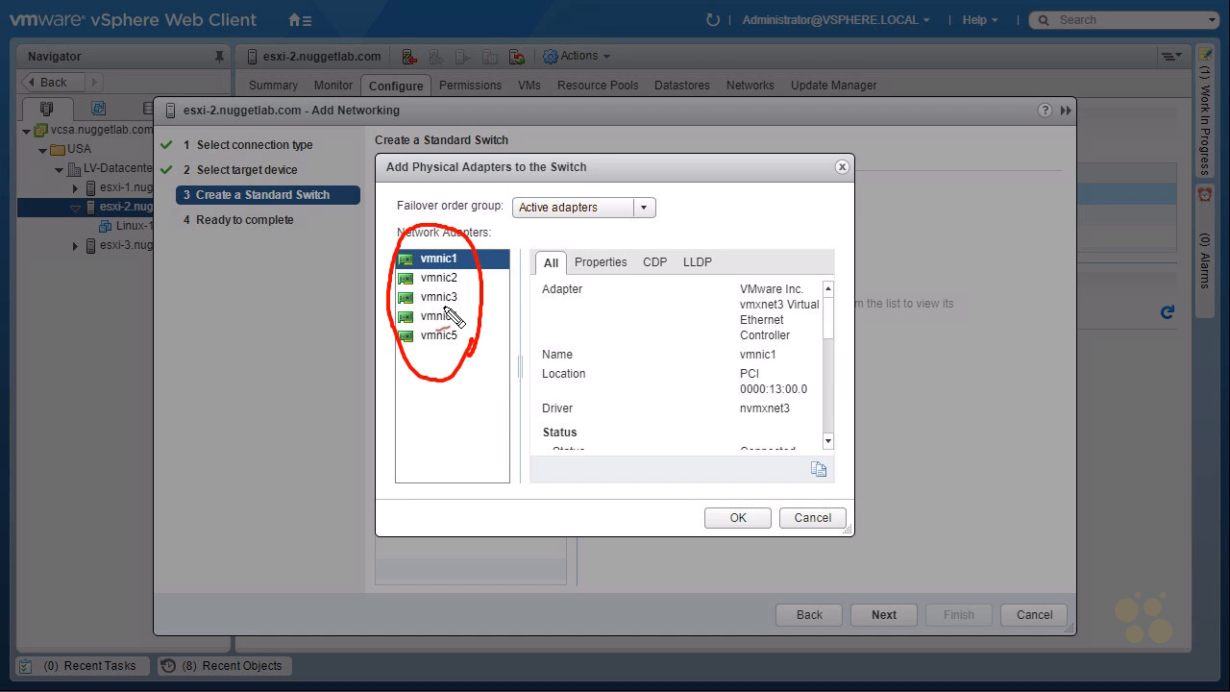
mouse_move(420, 352)
left_mouse_down()
mouse_move(472, 349)
mouse_move(418, 324)
mouse_move(402, 354)
mouse_move(419, 357)
left_mouse_up()
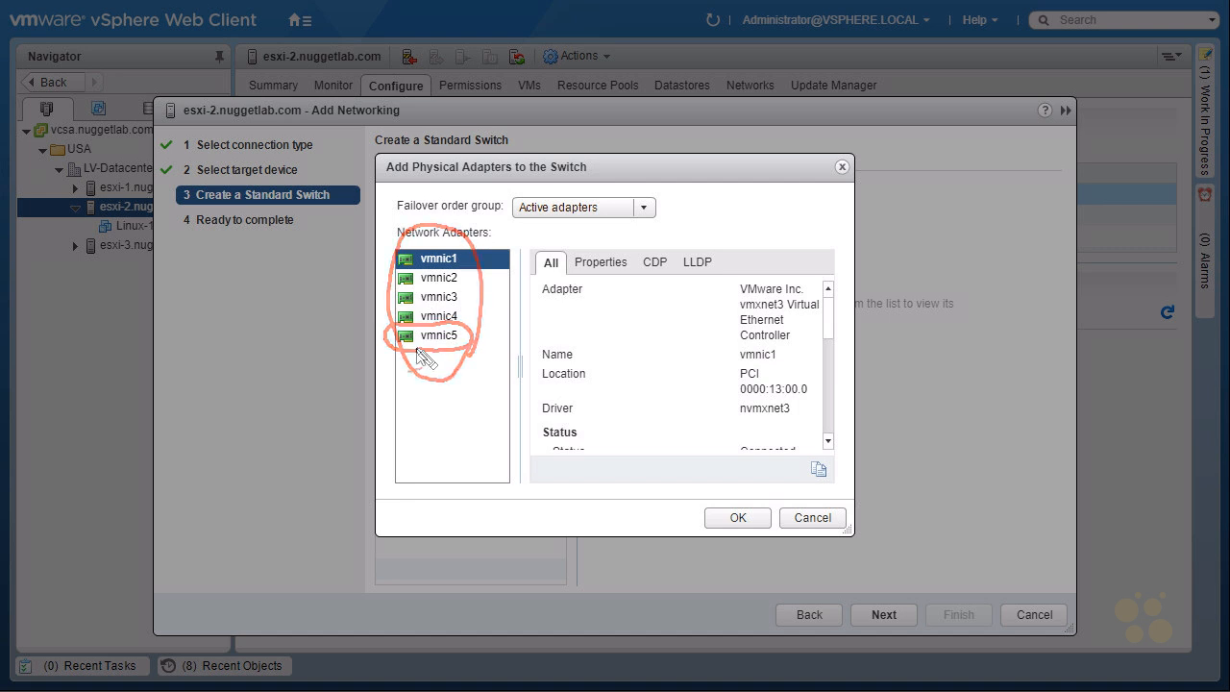
left_click(431, 338, "ctrl")
left_click(431, 339)
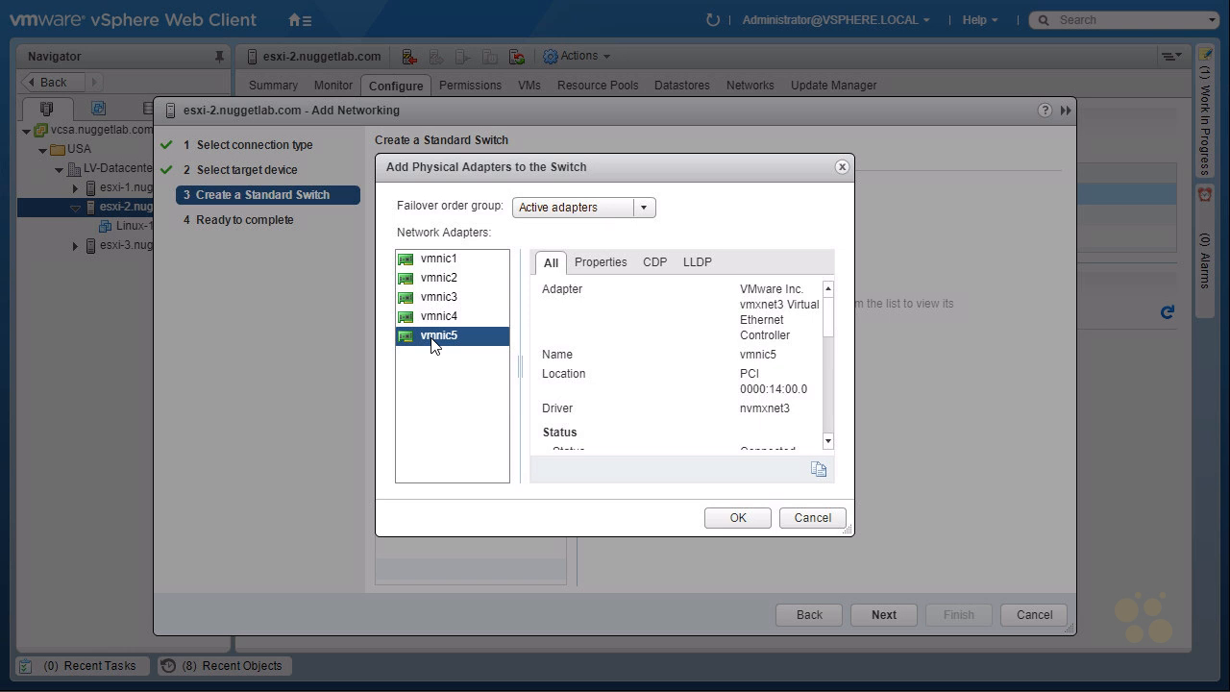
left_click(432, 317, "ctrl")
left_click(435, 337)
left_click(442, 298, "shift")
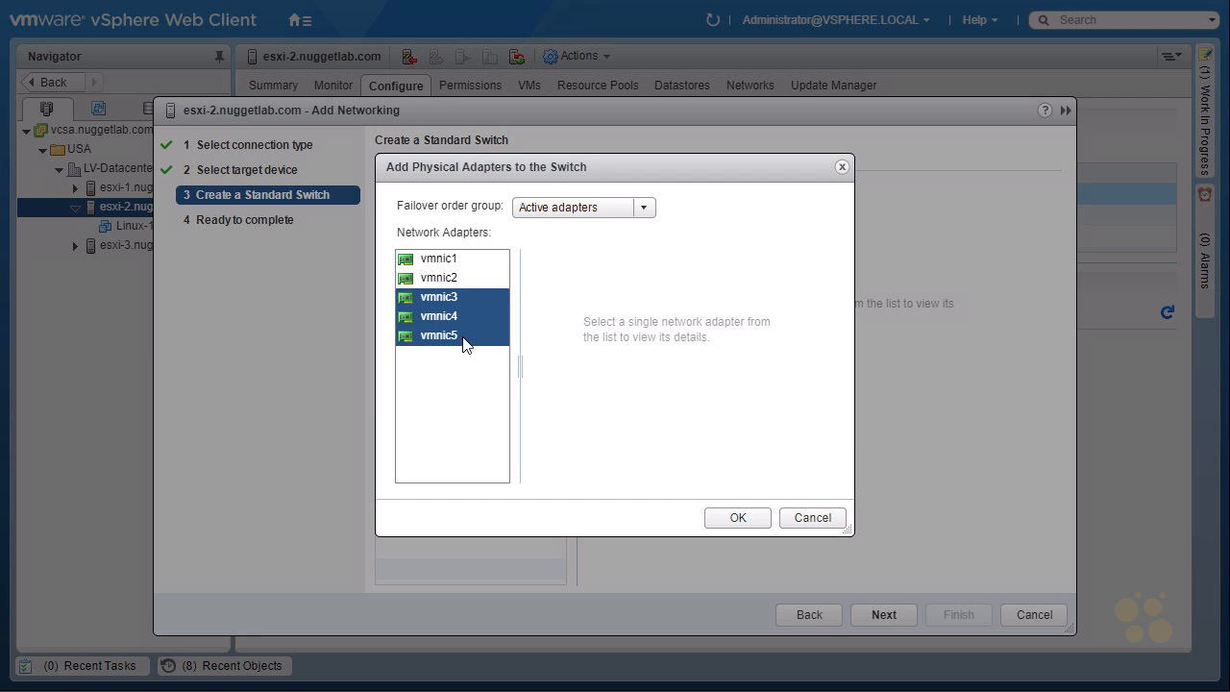
left_click(454, 340)
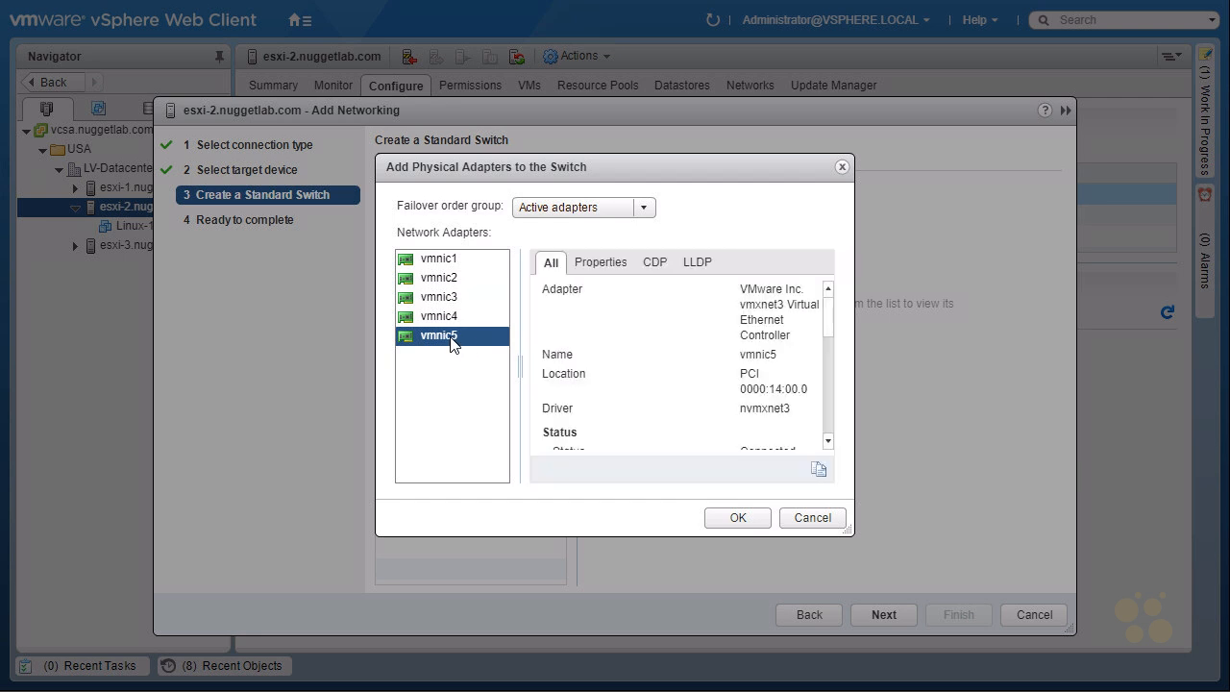
left_click(433, 282, "ctrl")
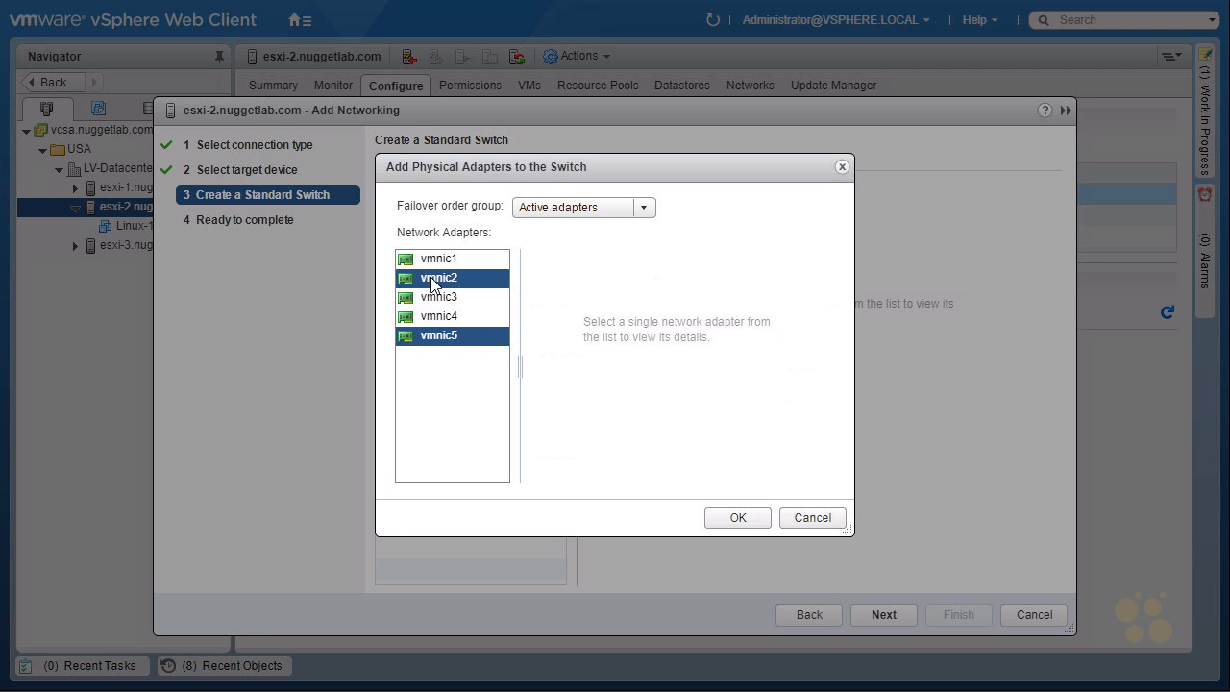
left_click(440, 336)
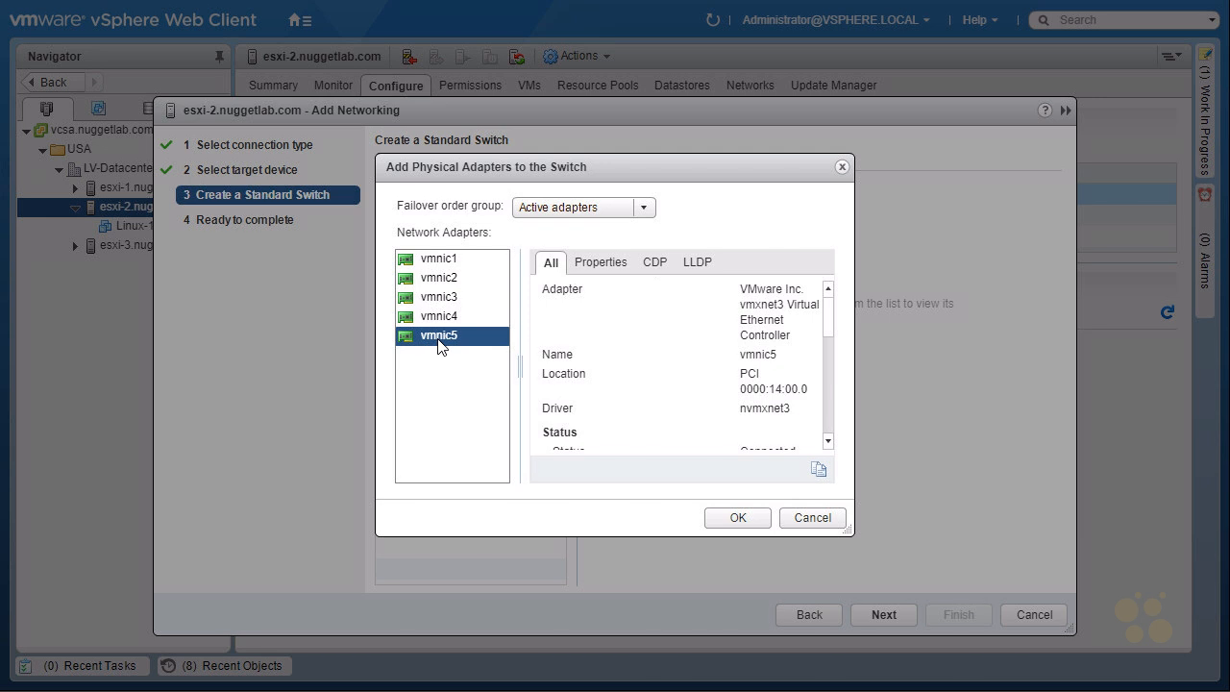
left_click(738, 519)
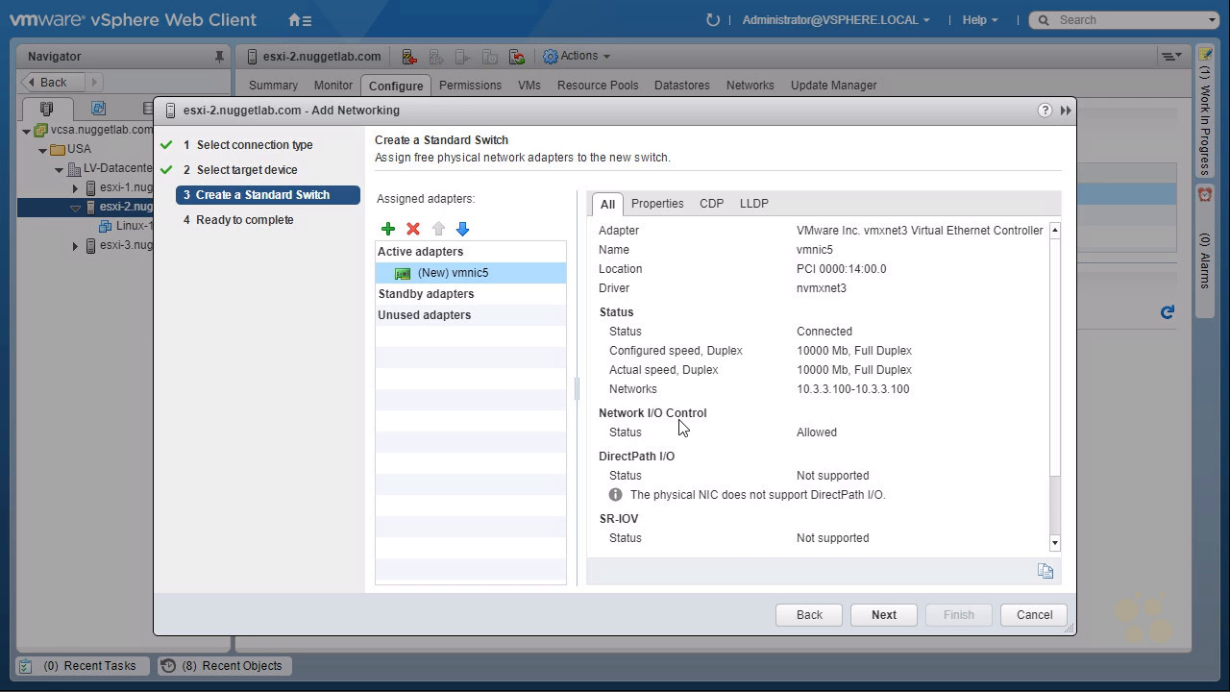
Step: Review the summary showing vmnic5 and finish creating vSwitch1
left_click(879, 613)
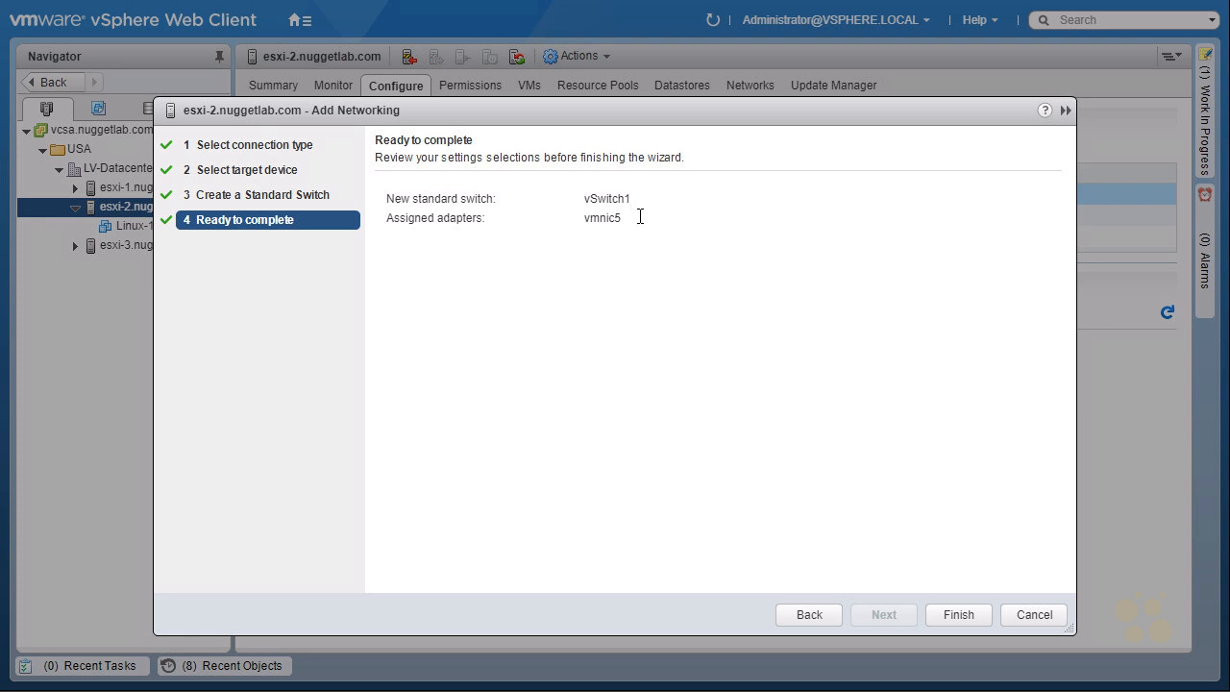
left_click_drag(635, 218, 580, 220)
left_click(958, 614)
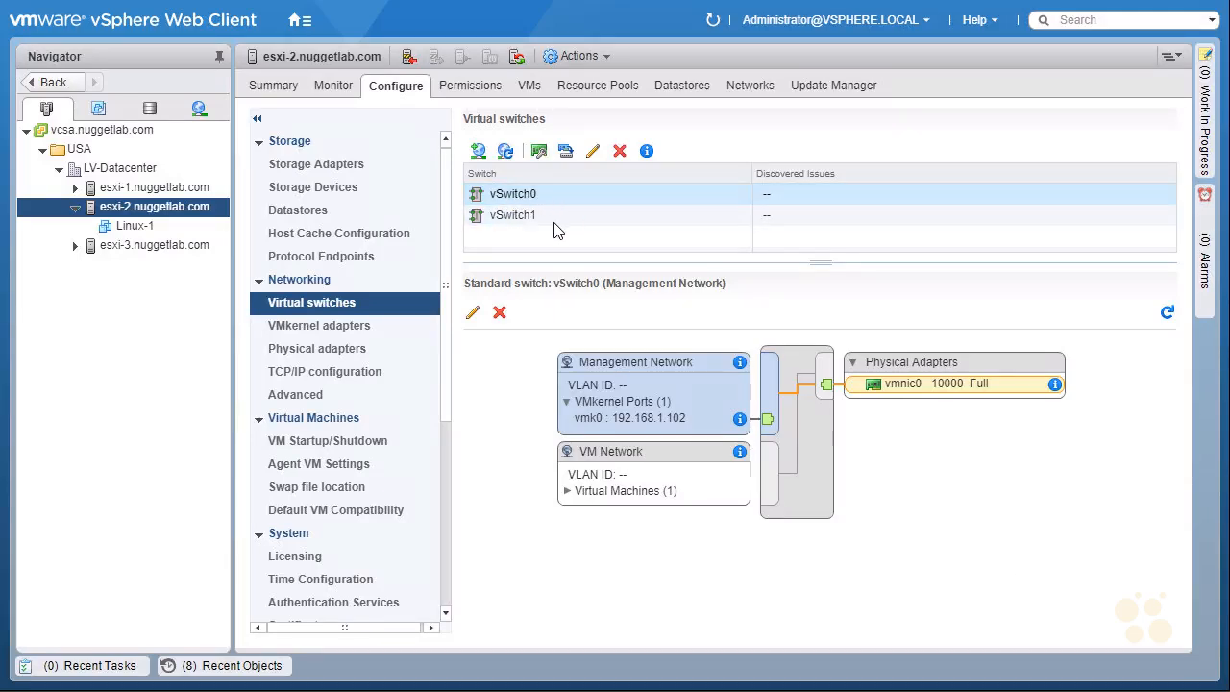
Step: Show vSwitch1's topology and annotate its lack of port groups and its vmnic5 uplink
left_click(536, 221)
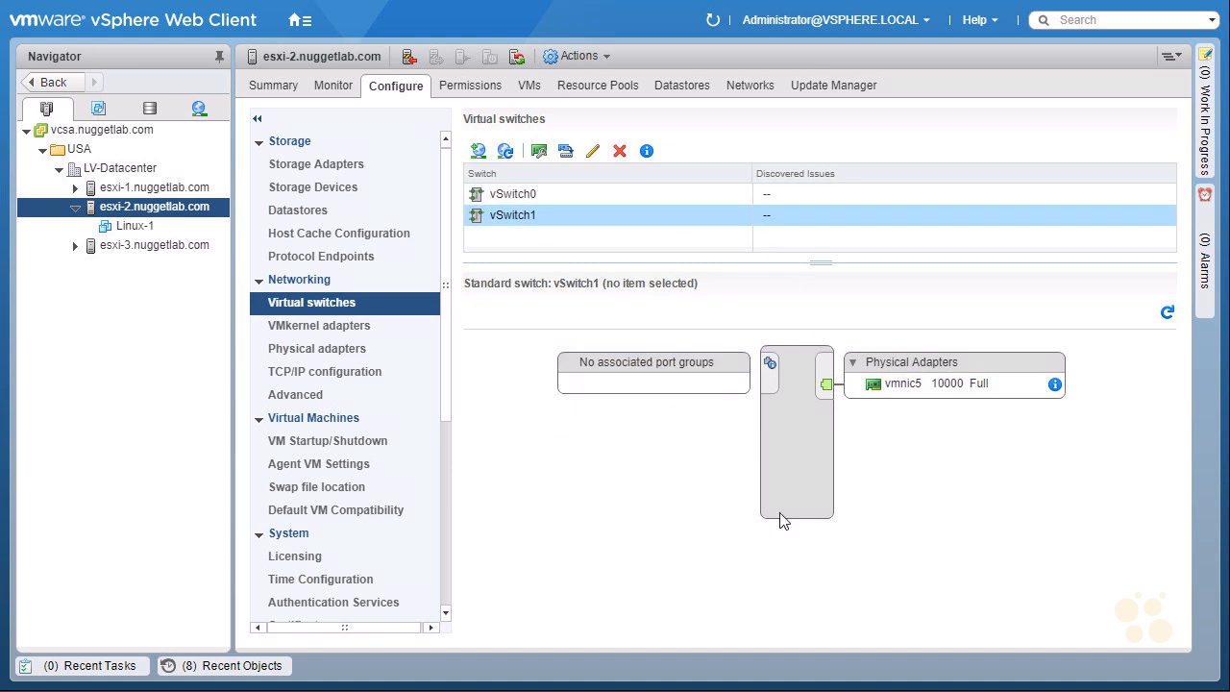
key("ctrl+2")
mouse_move(579, 318)
left_mouse_down()
mouse_move(791, 311)
mouse_move(794, 350)
left_mouse_up()
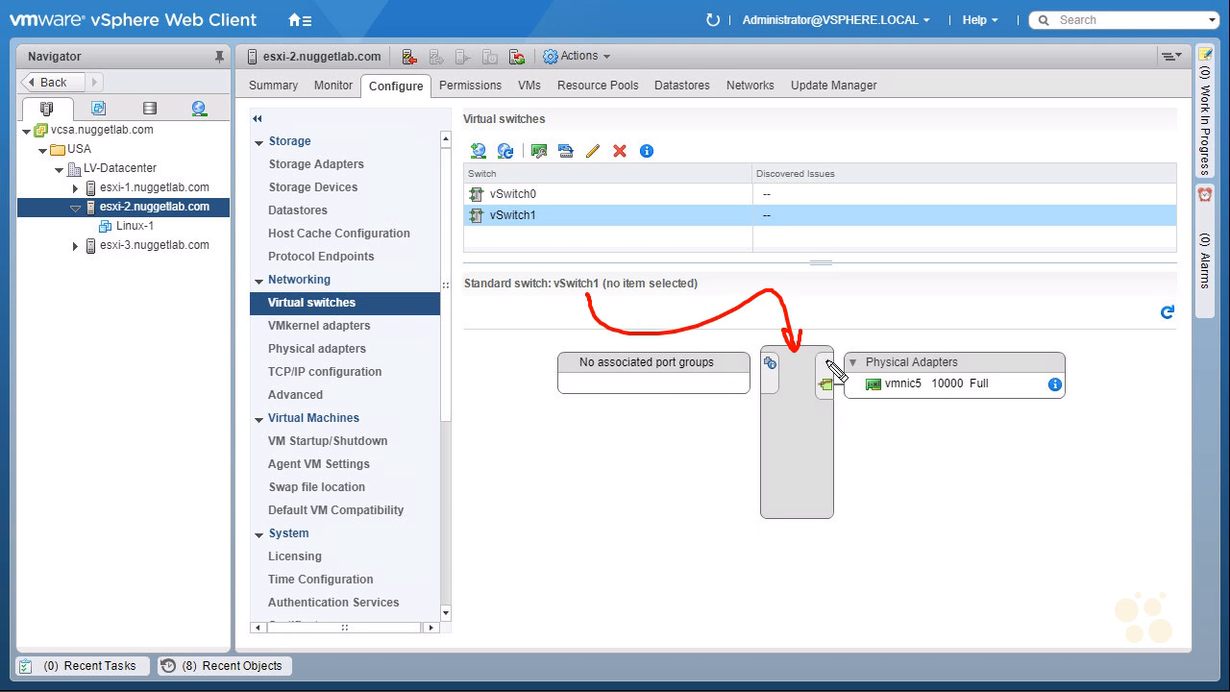
mouse_move(868, 398)
left_mouse_down()
mouse_move(924, 394)
mouse_move(913, 414)
left_mouse_up()
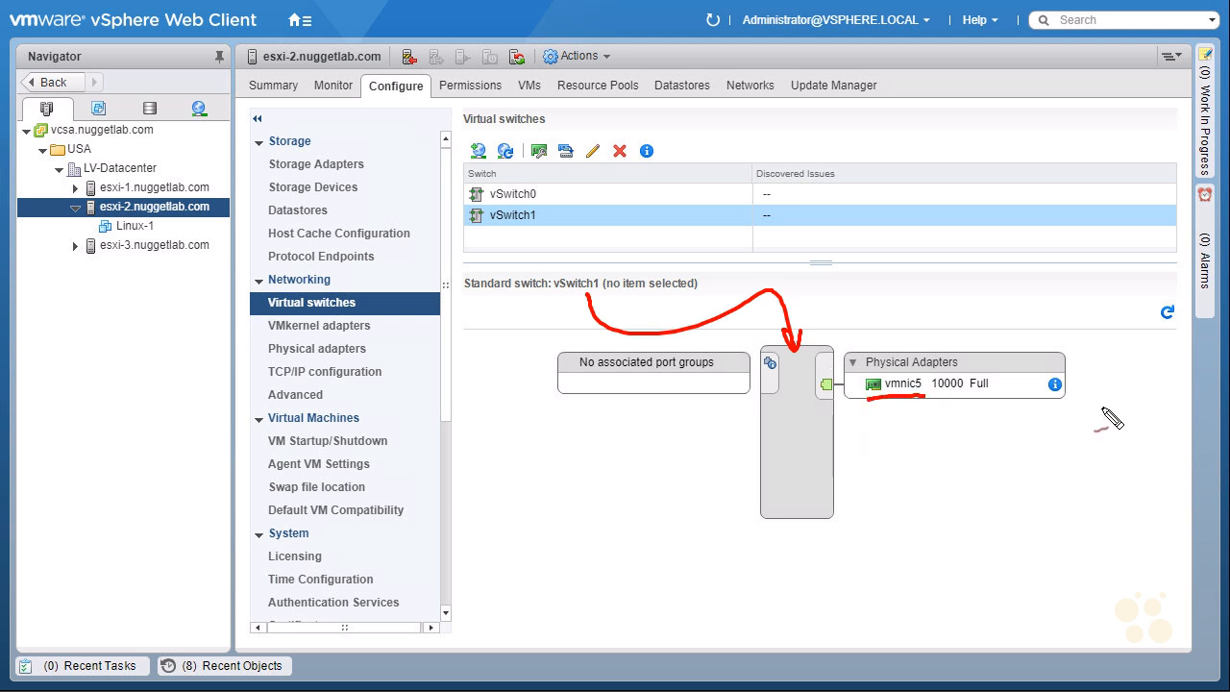
mouse_move(482, 413)
left_mouse_down()
mouse_move(530, 407)
mouse_move(519, 417)
left_mouse_up()
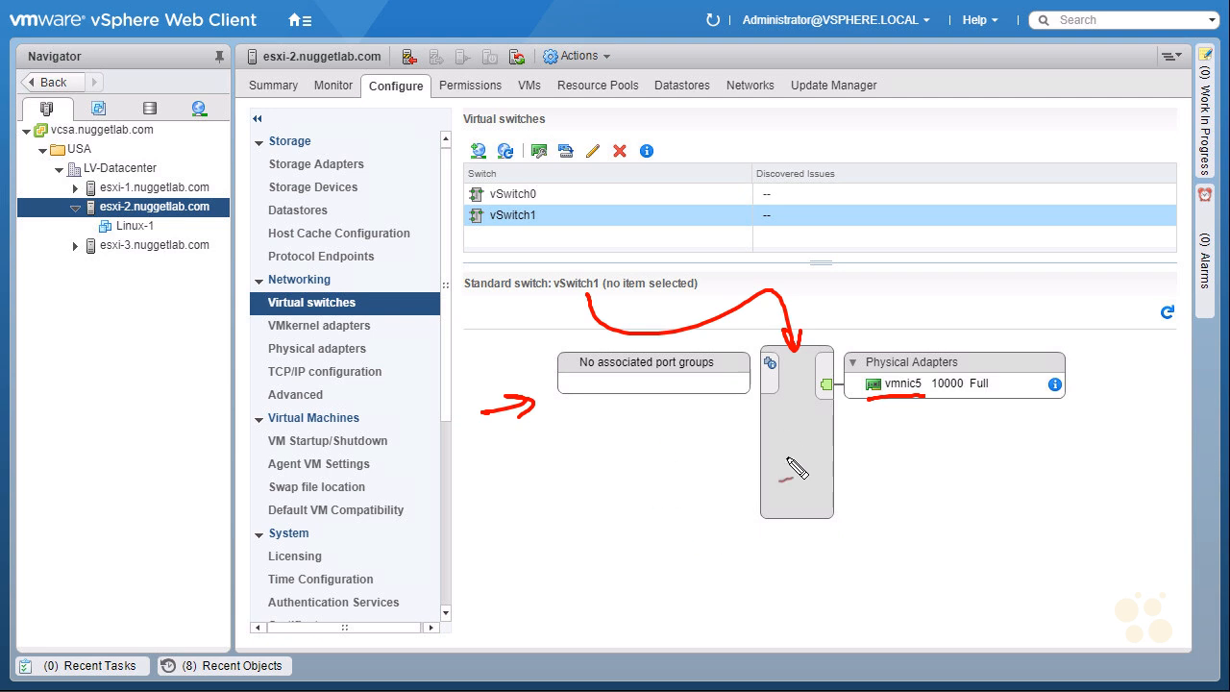
left_click_drag(794, 550, 796, 506)
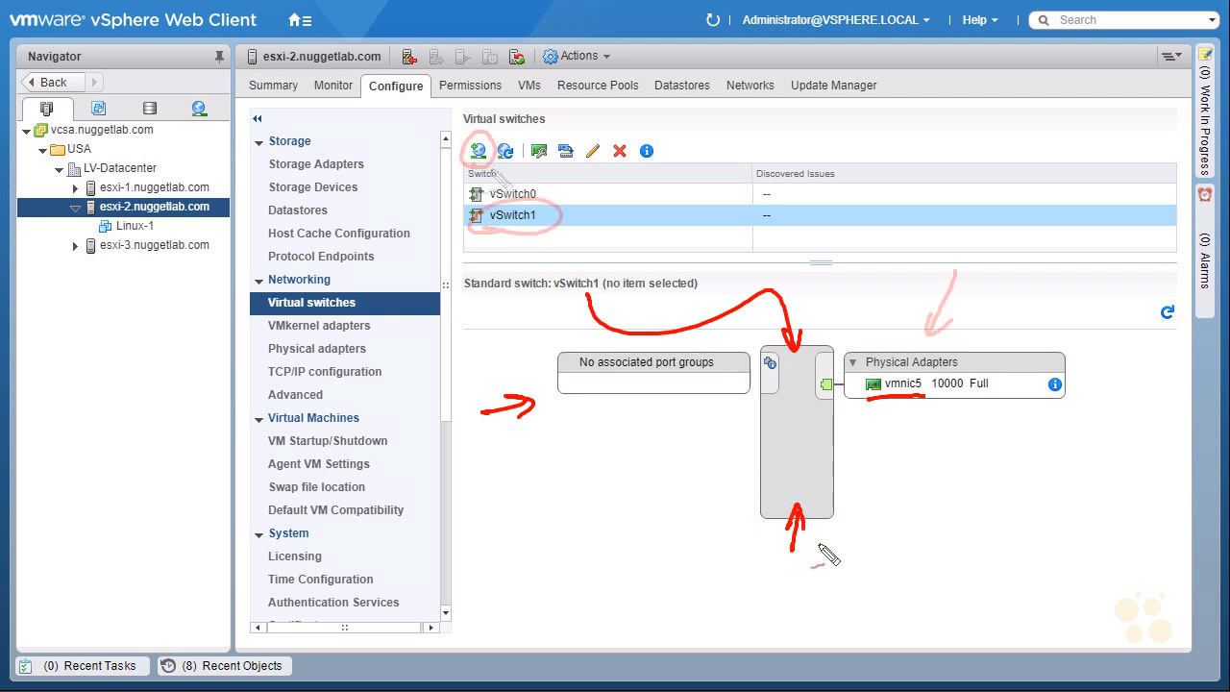
left_click_drag(488, 135, 500, 178)
left_click_drag(521, 113, 496, 136)
left_click_drag(499, 125, 509, 133)
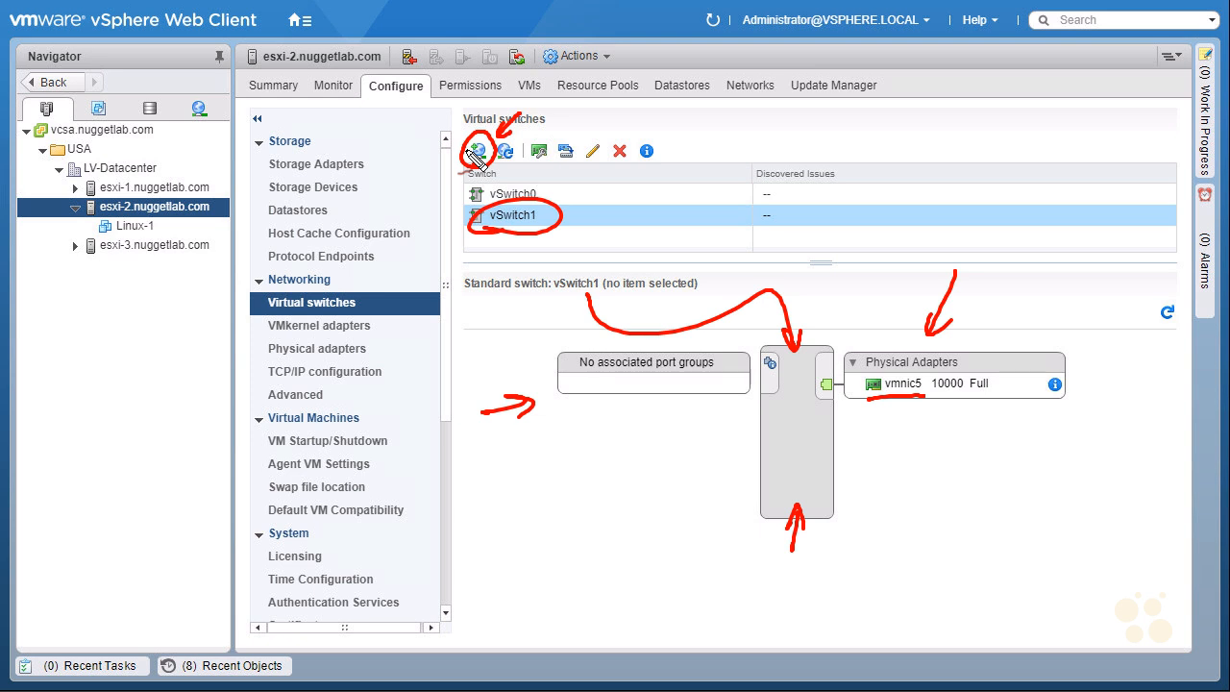
mouse_move(575, 181)
left_mouse_down()
mouse_move(552, 206)
mouse_move(567, 209)
left_mouse_up()
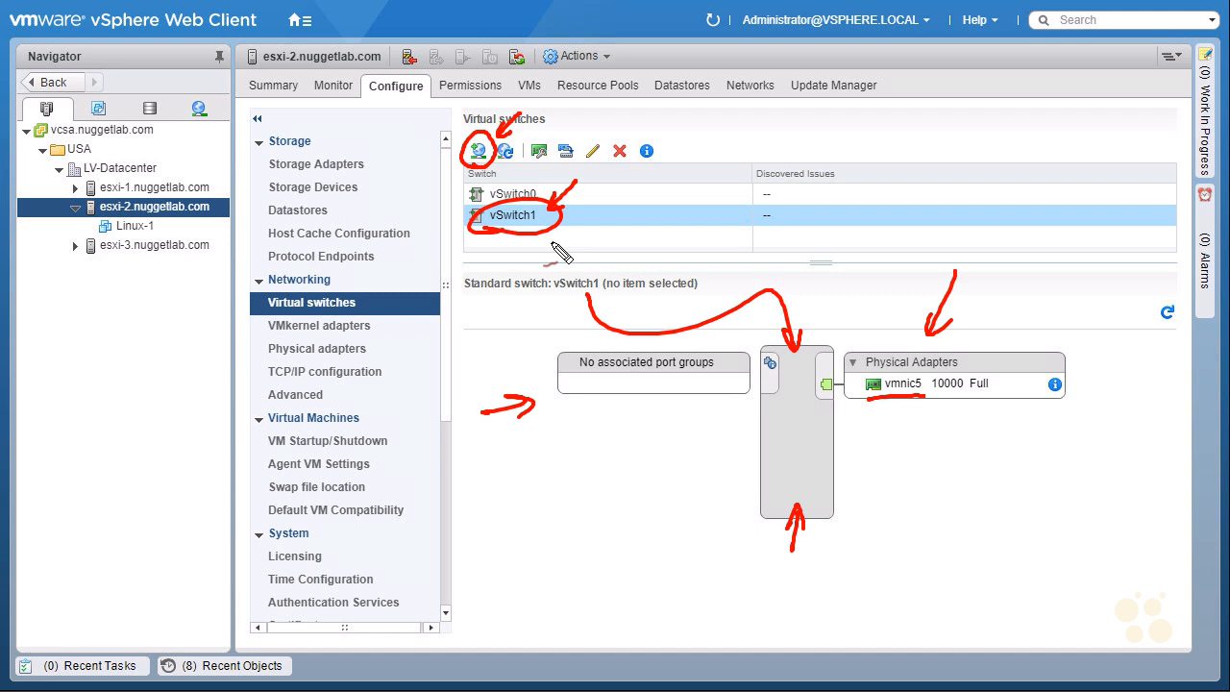
key("Escape")
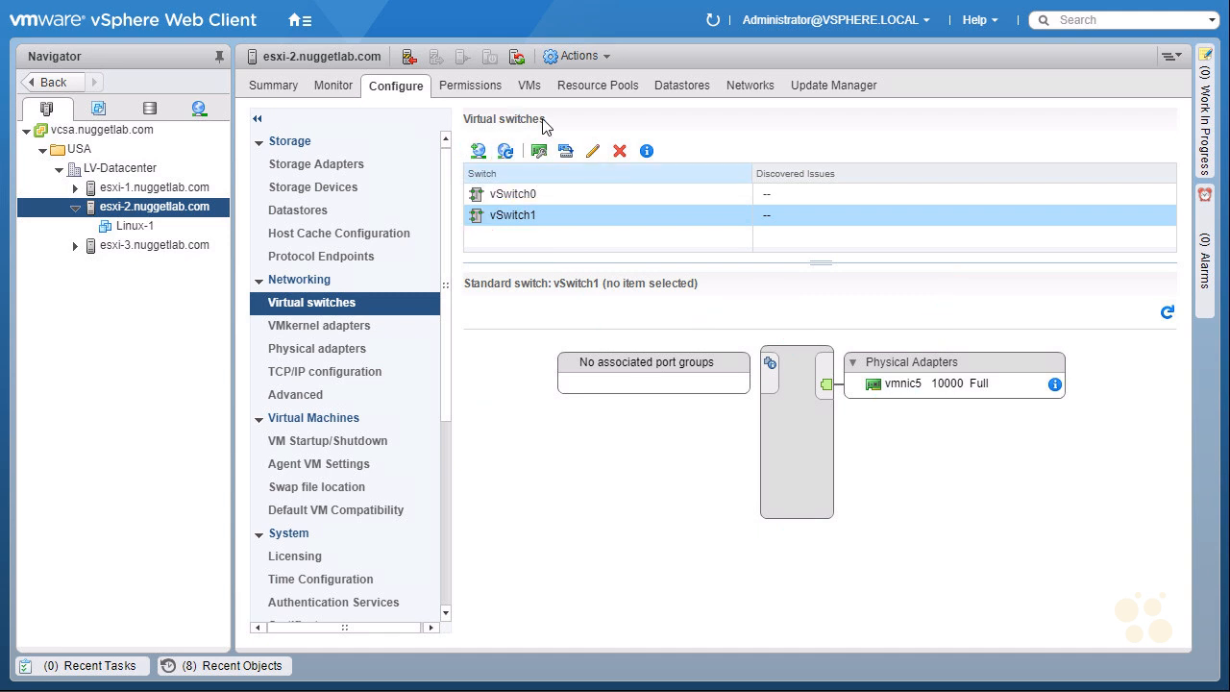
Step: Add a Virtual Machine Port Group targeting vSwitch1 and reach its connection settings
left_click(480, 158)
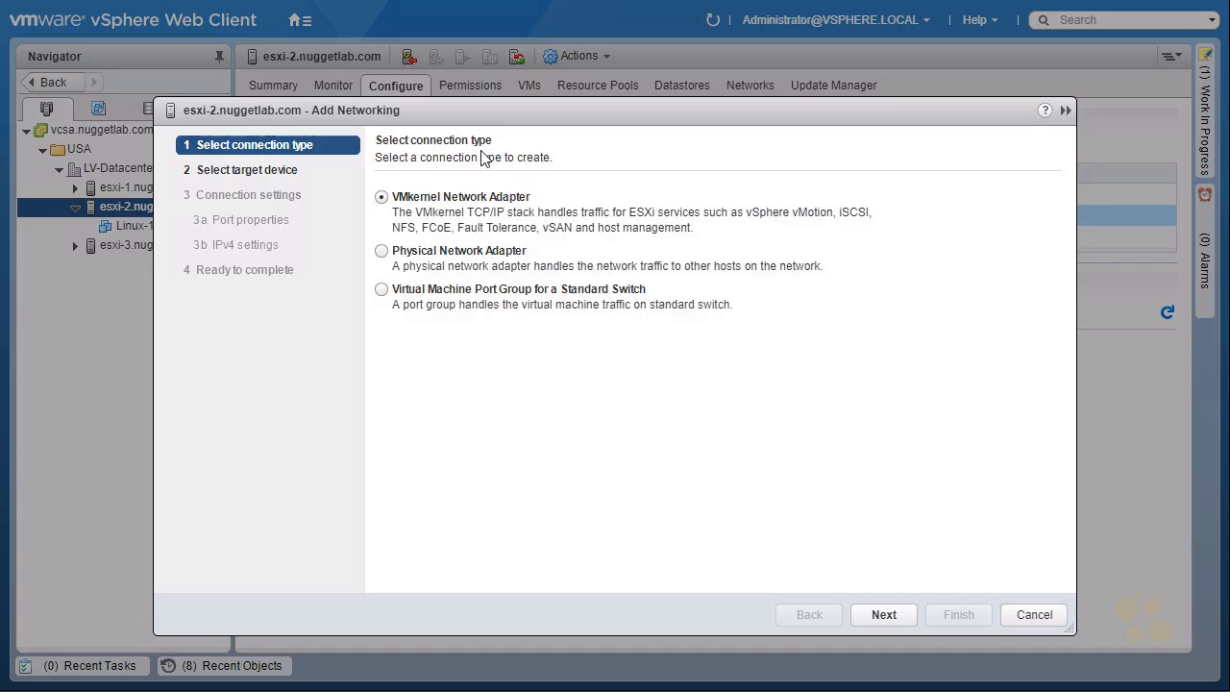
left_click(383, 294)
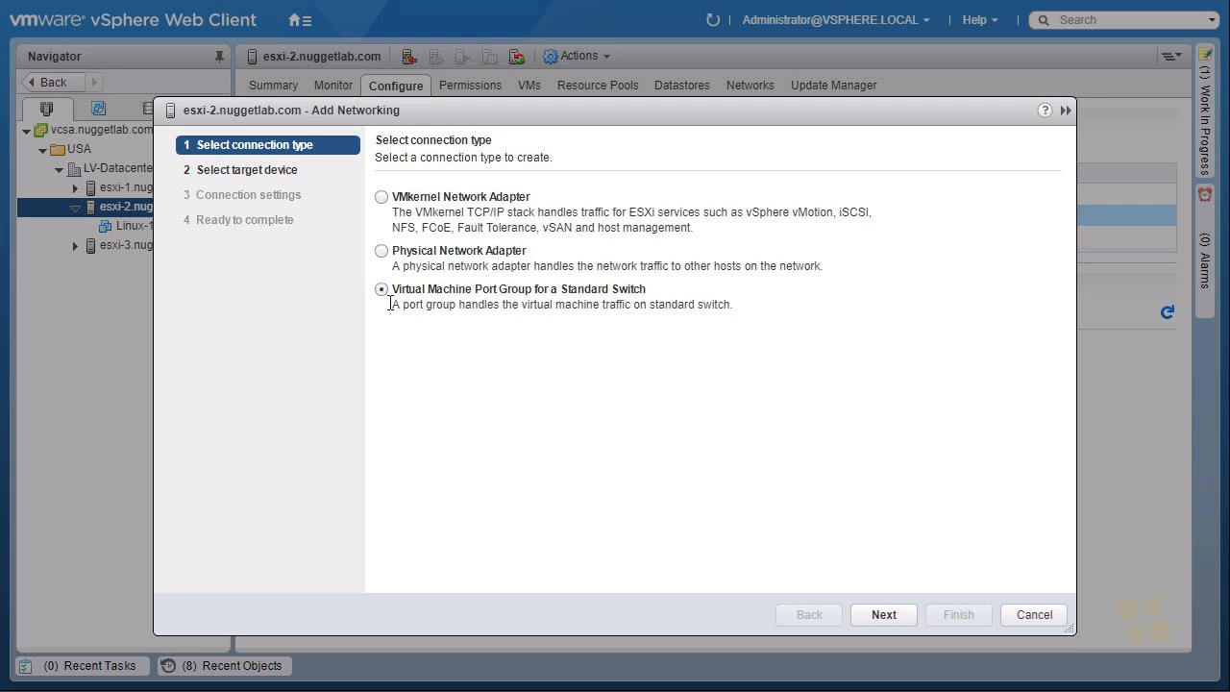
left_click(873, 619)
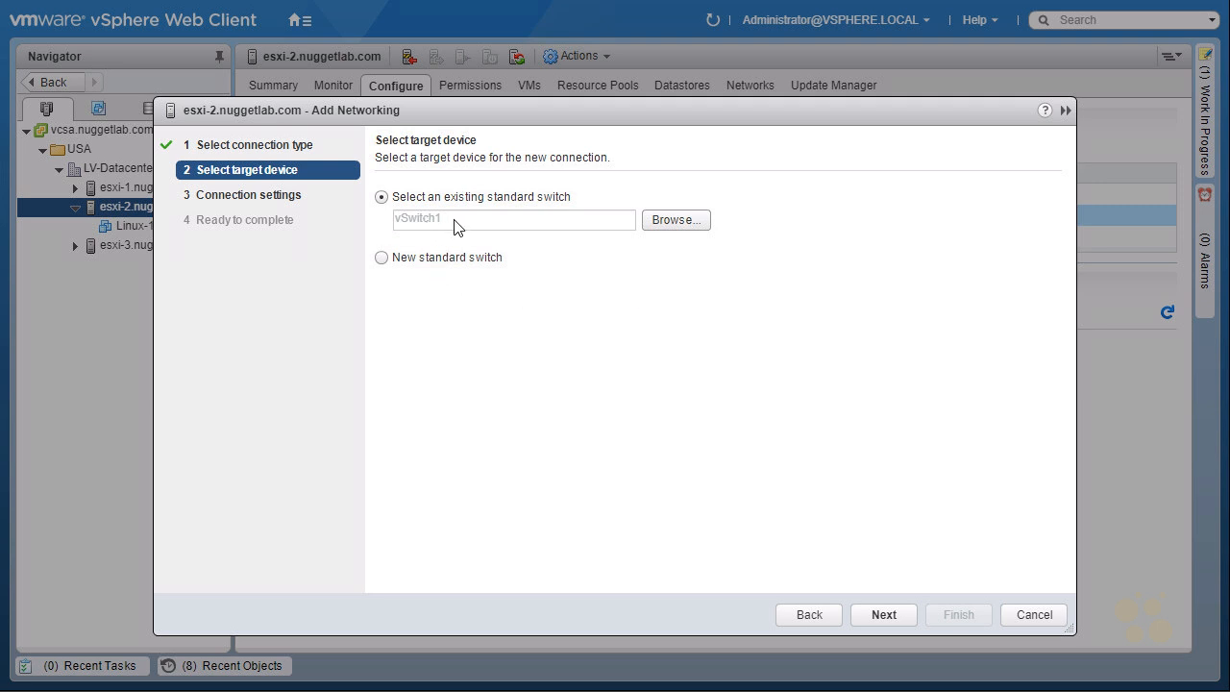
left_click(673, 220)
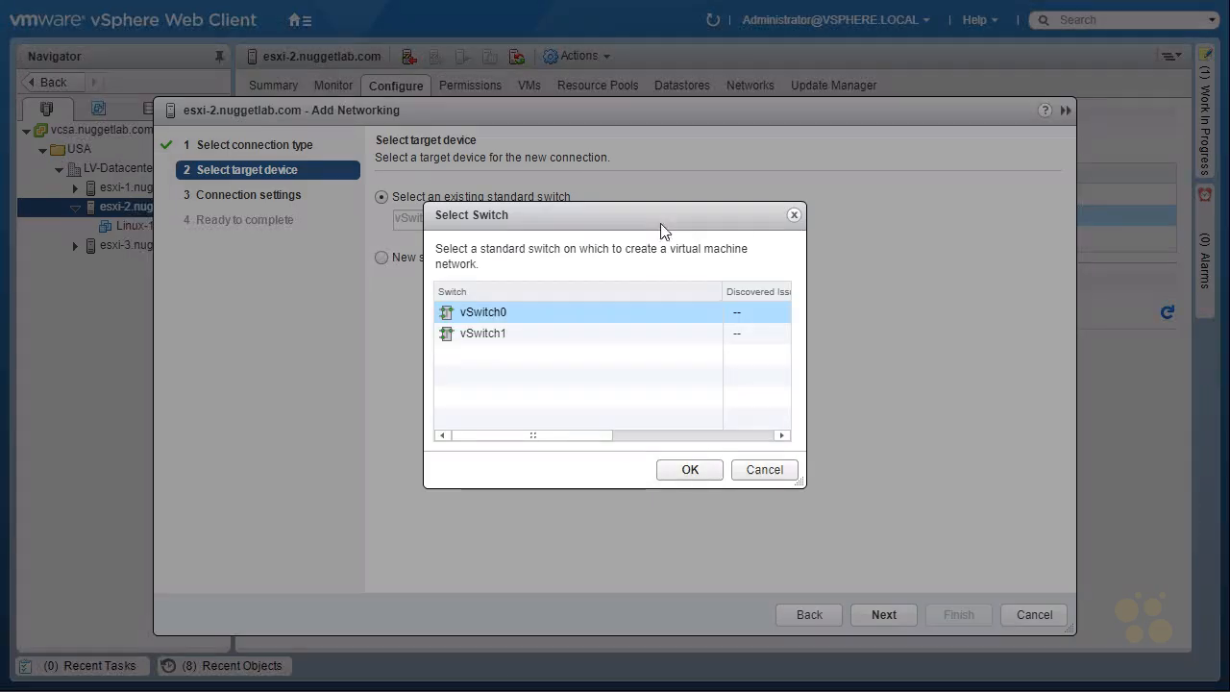
left_click(484, 342)
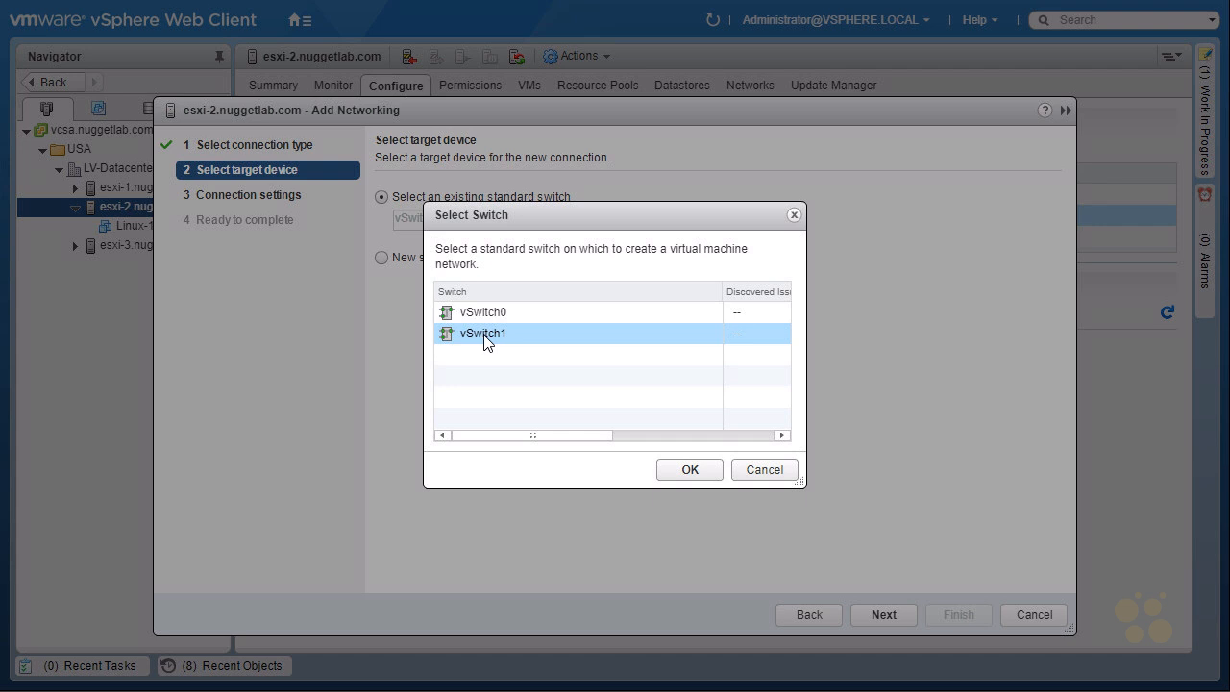
left_click(677, 470)
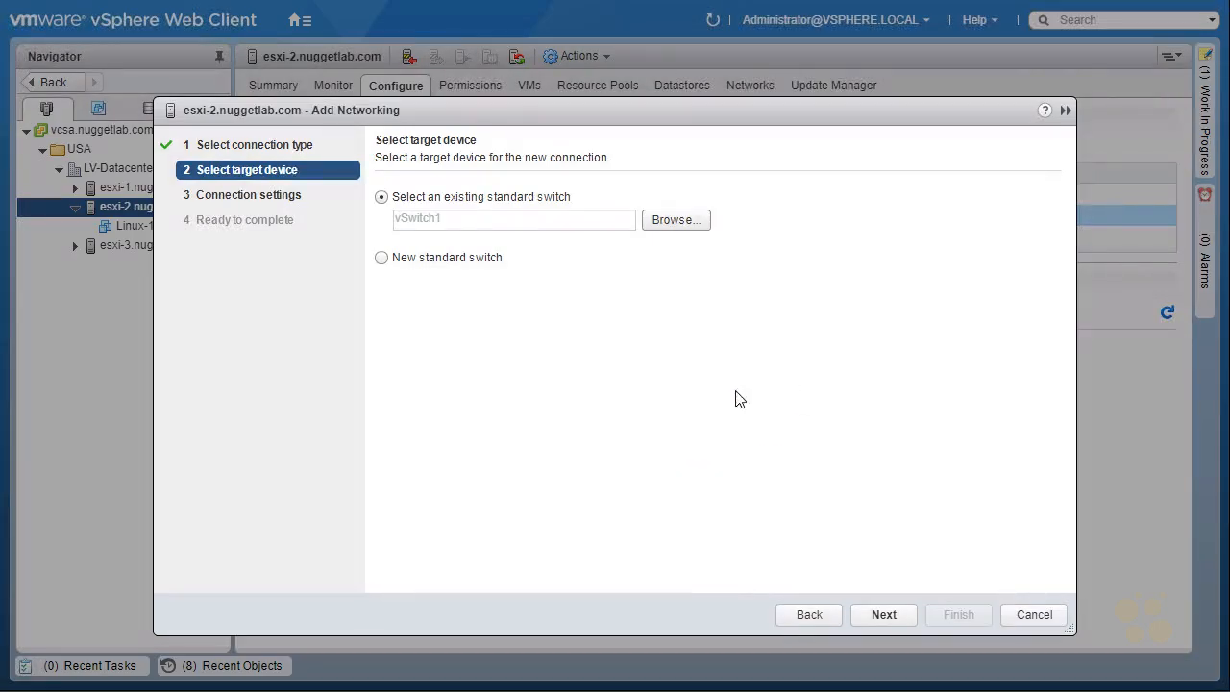
left_click(883, 615)
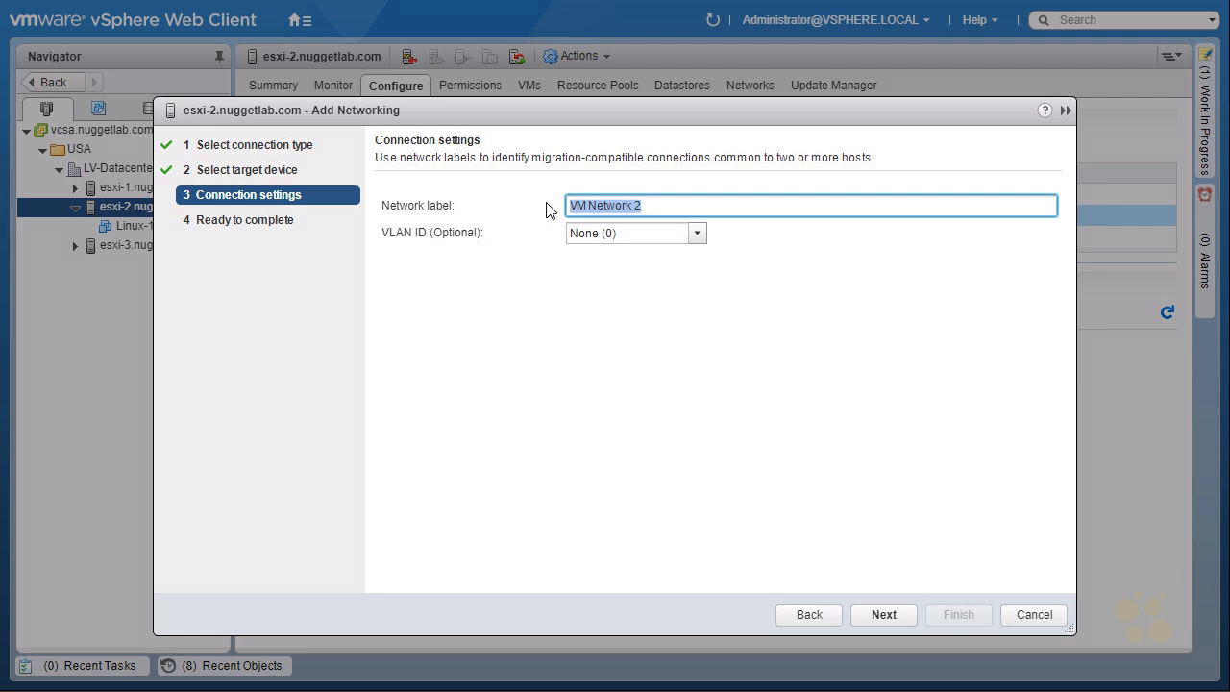
Step: Name the port group New-VM_Network, set VLAN ID None (0), and finish creating it
type("New-VM_Network")
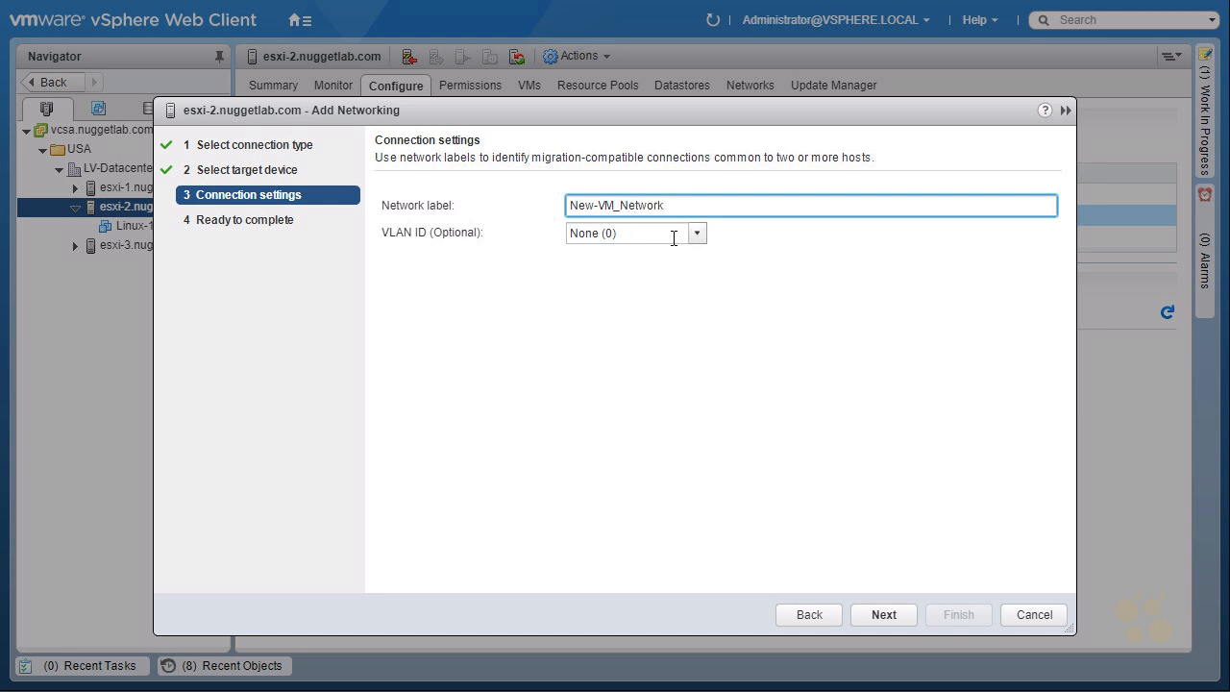
left_click(695, 236)
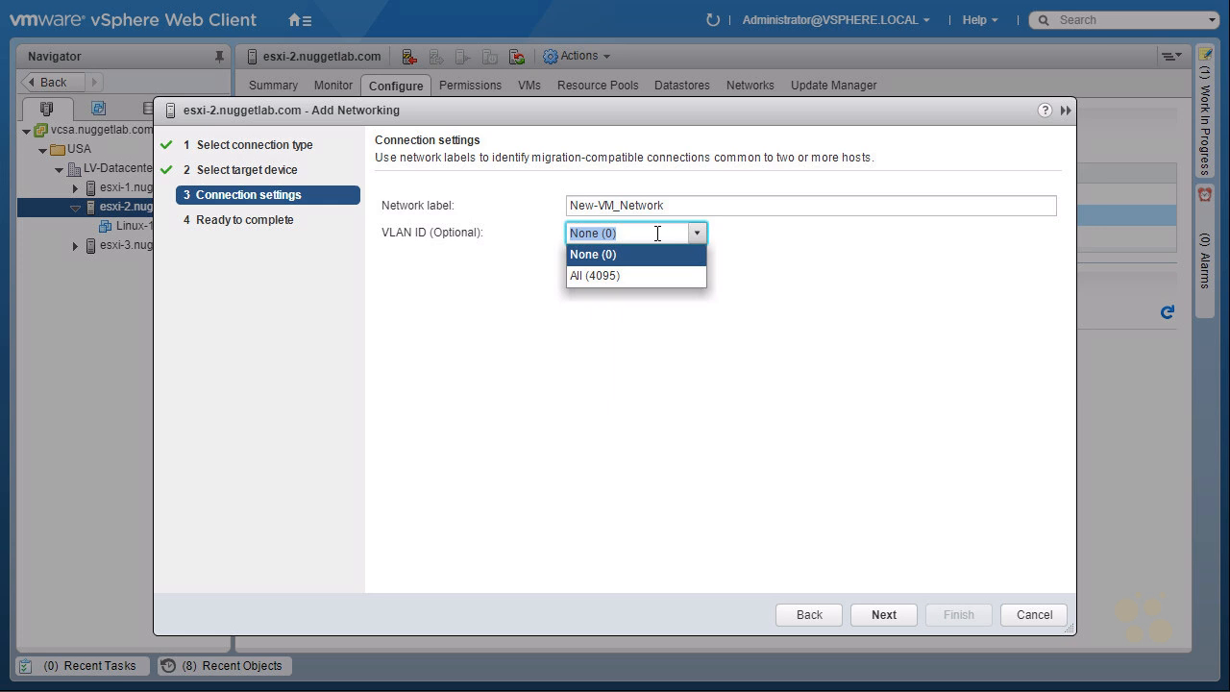
left_click(657, 234)
type("2")
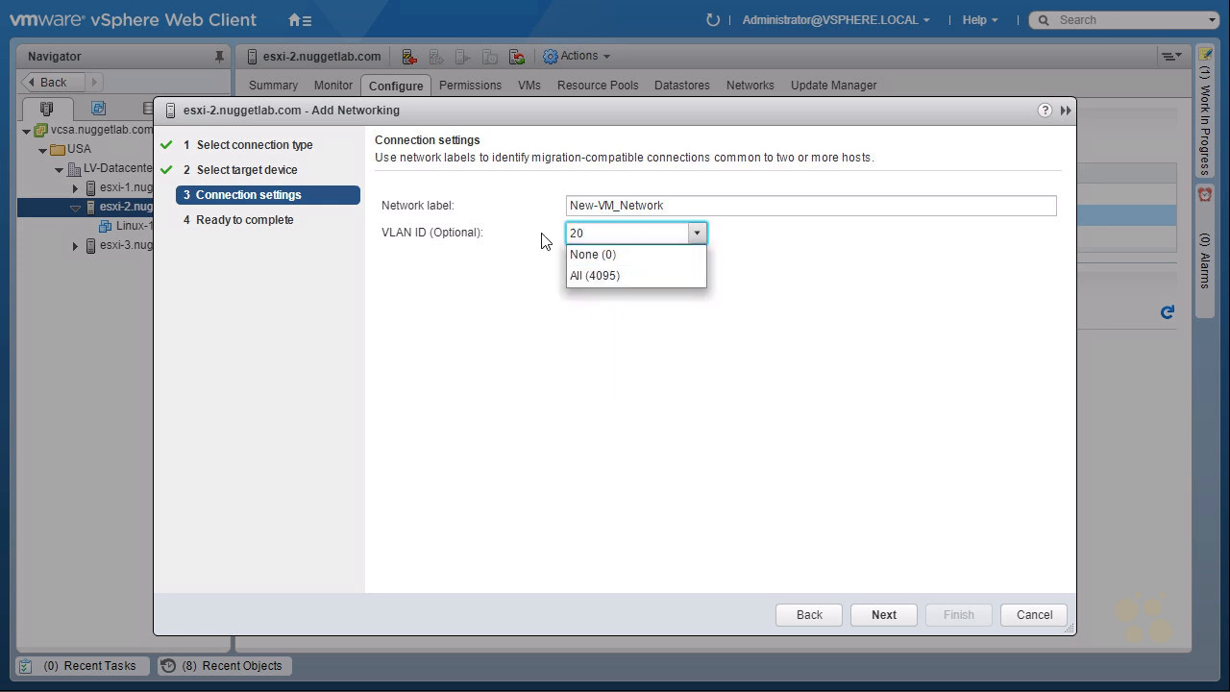
type("0")
key("Return")
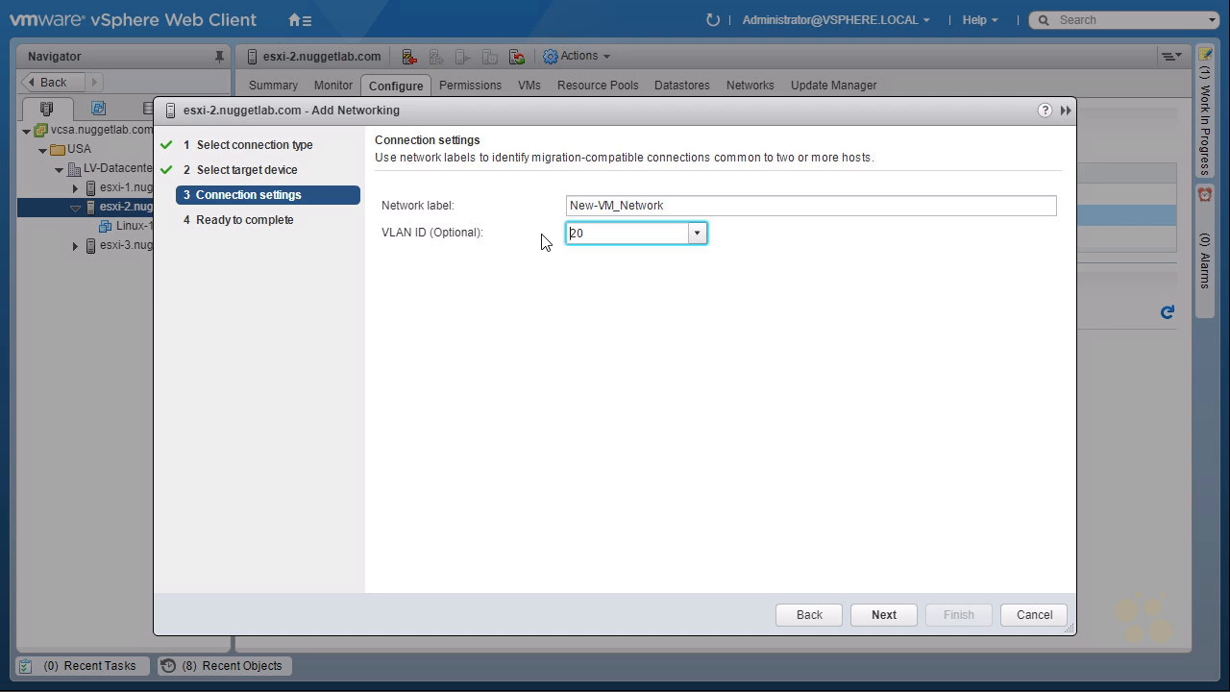
left_click(697, 233)
left_click(622, 266)
left_click(881, 615)
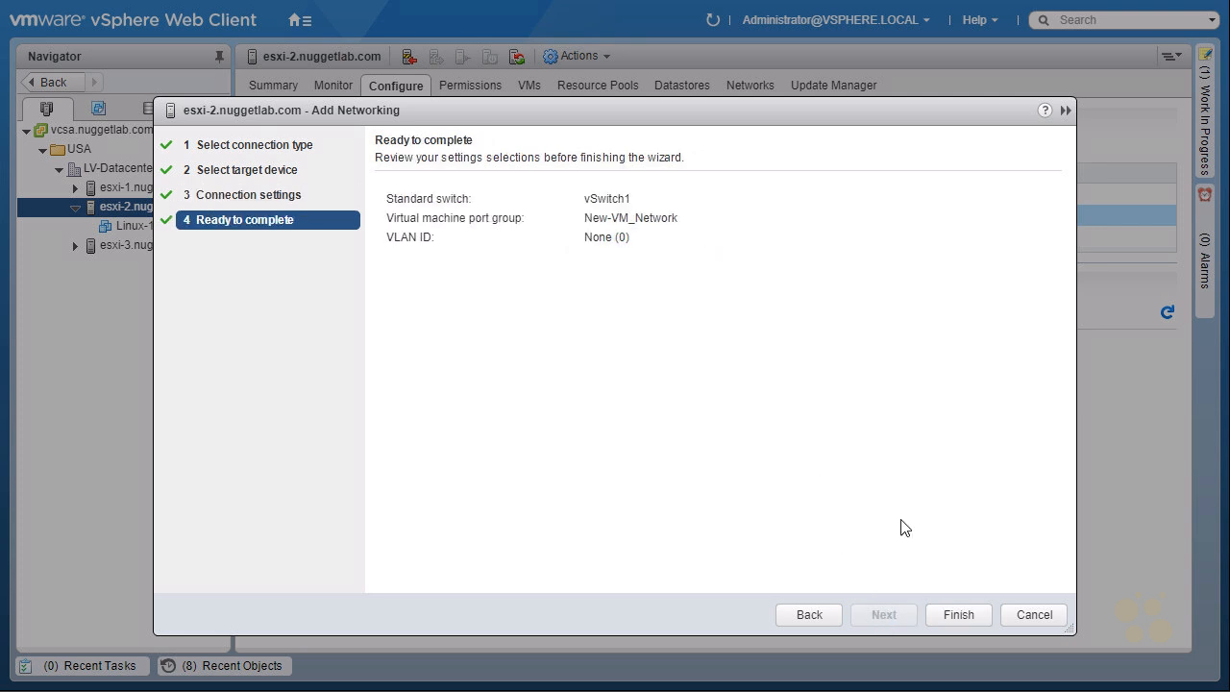
left_click(957, 614)
mouse_move(505, 229)
left_mouse_down()
mouse_move(488, 241)
mouse_move(769, 216)
mouse_move(805, 329)
left_mouse_up()
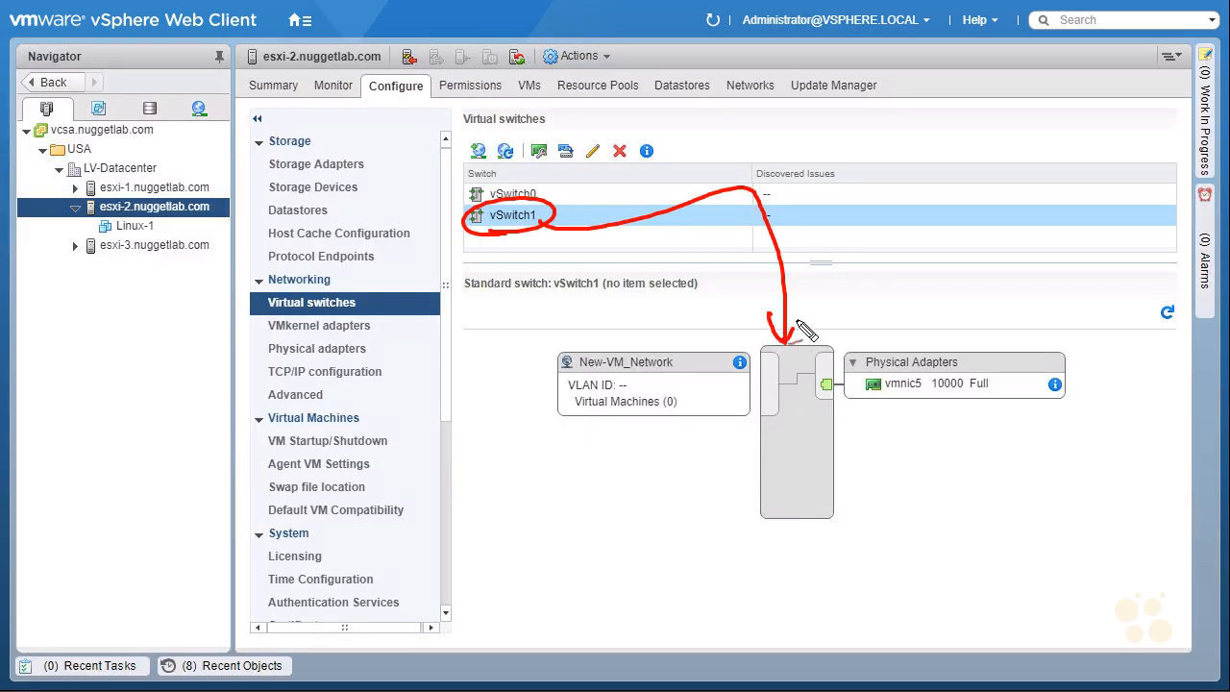
left_click_drag(883, 465, 912, 434)
left_click_drag(862, 497, 878, 492)
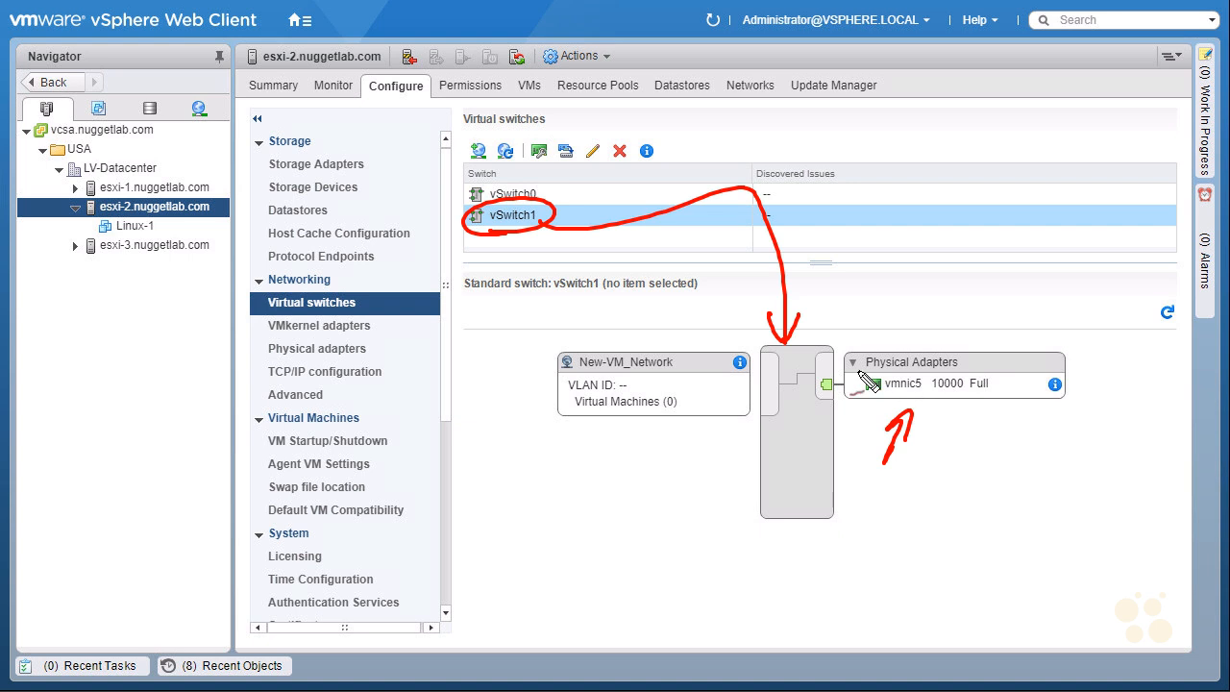
mouse_move(580, 375)
left_mouse_down()
mouse_move(605, 346)
mouse_move(581, 373)
left_mouse_up()
mouse_move(608, 471)
left_mouse_down()
mouse_move(627, 431)
mouse_move(639, 437)
left_mouse_up()
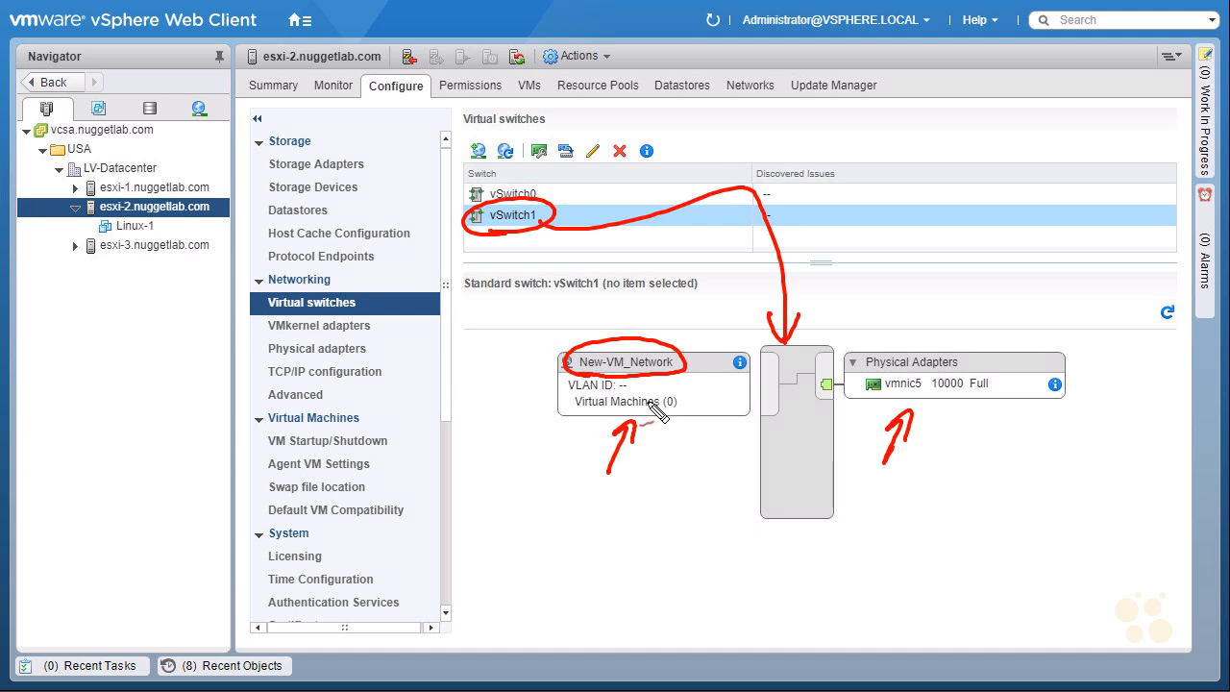
mouse_move(499, 446)
left_mouse_down()
mouse_move(550, 415)
mouse_move(544, 442)
left_mouse_up()
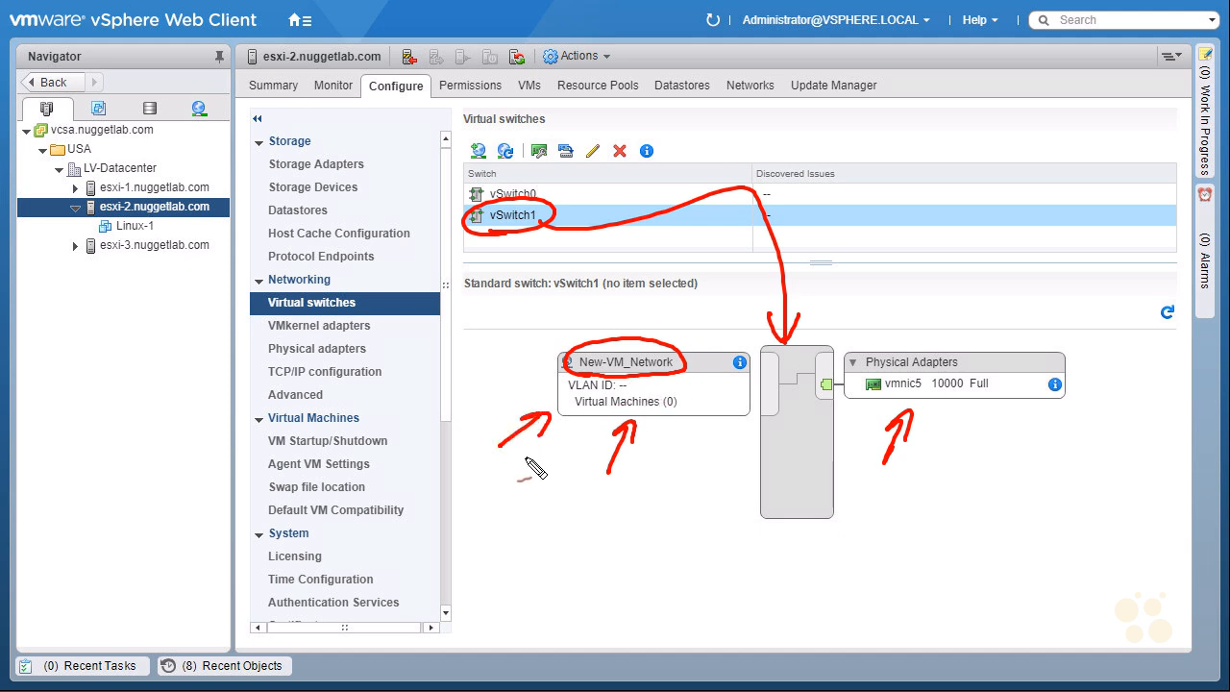
key("Escape")
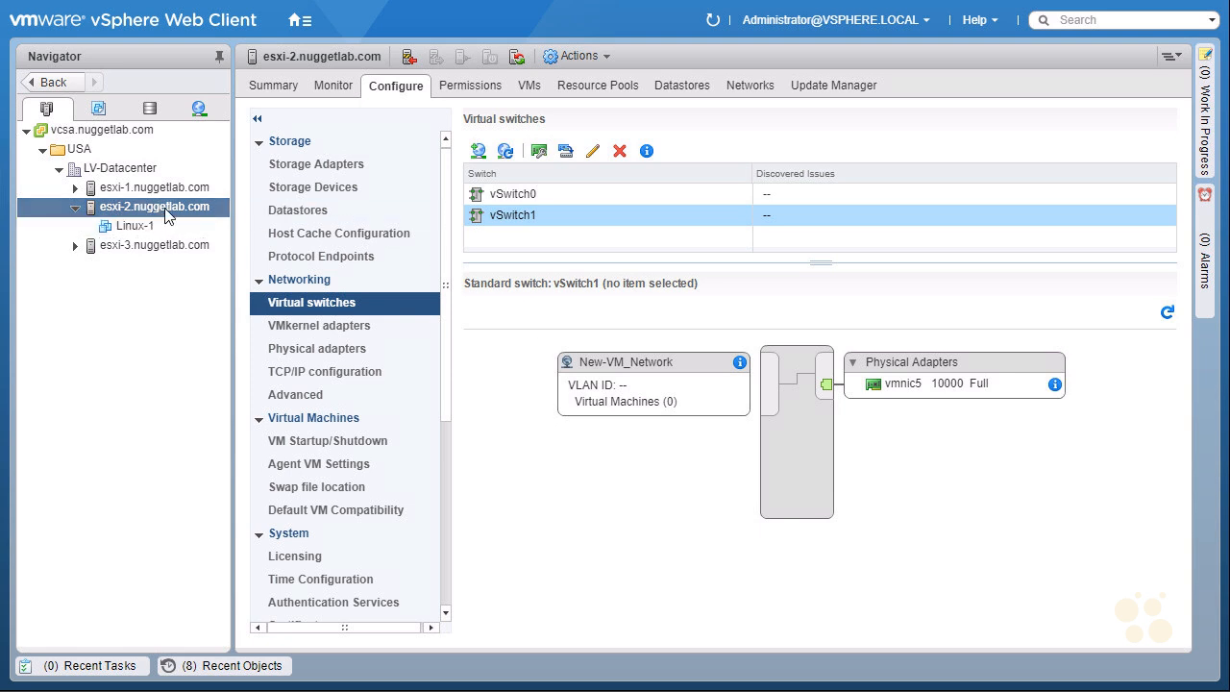
Step: Select Linux-1 and bring up its actions menu, highlighting the actions heading
left_click(130, 225)
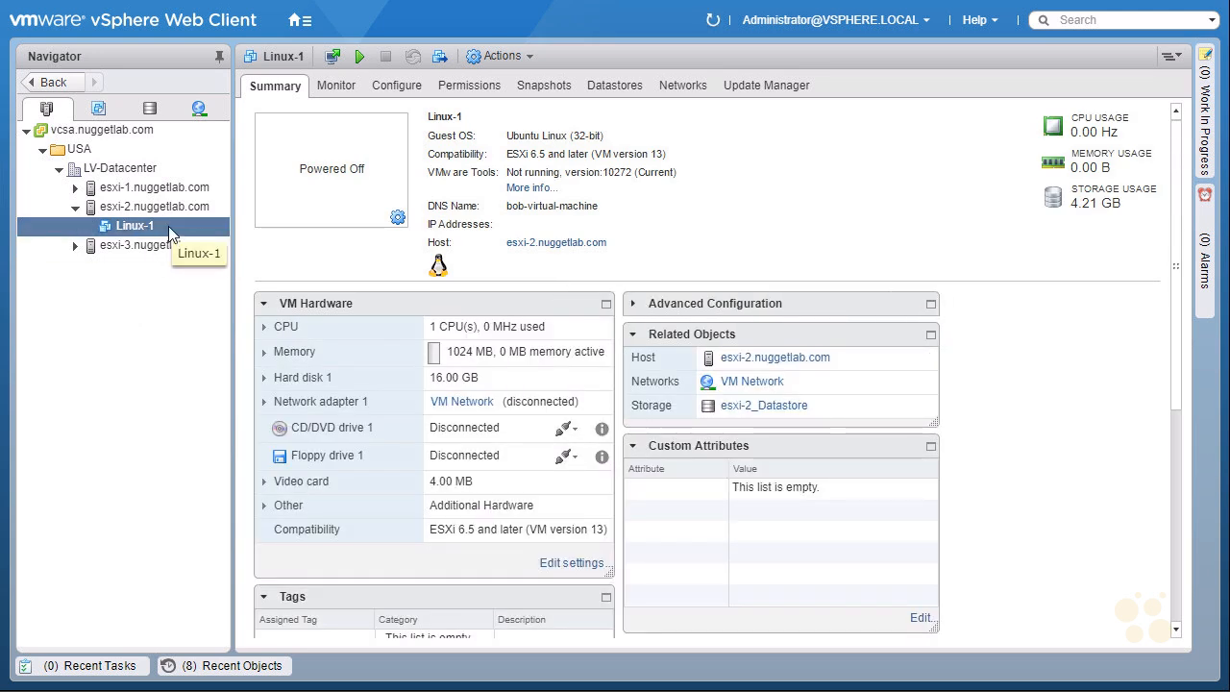
right_click(169, 231)
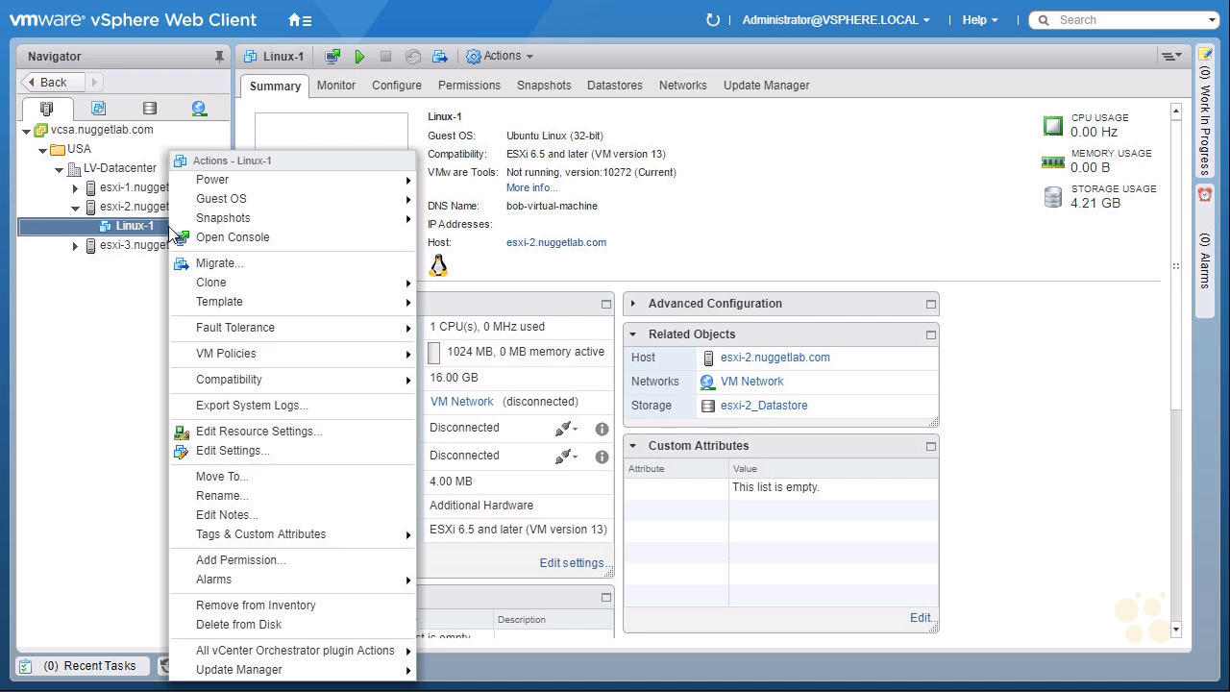
mouse_move(211, 170)
left_mouse_down()
mouse_move(279, 163)
mouse_move(224, 173)
left_mouse_up()
mouse_move(299, 132)
left_mouse_down()
mouse_move(274, 153)
mouse_move(292, 150)
left_mouse_up()
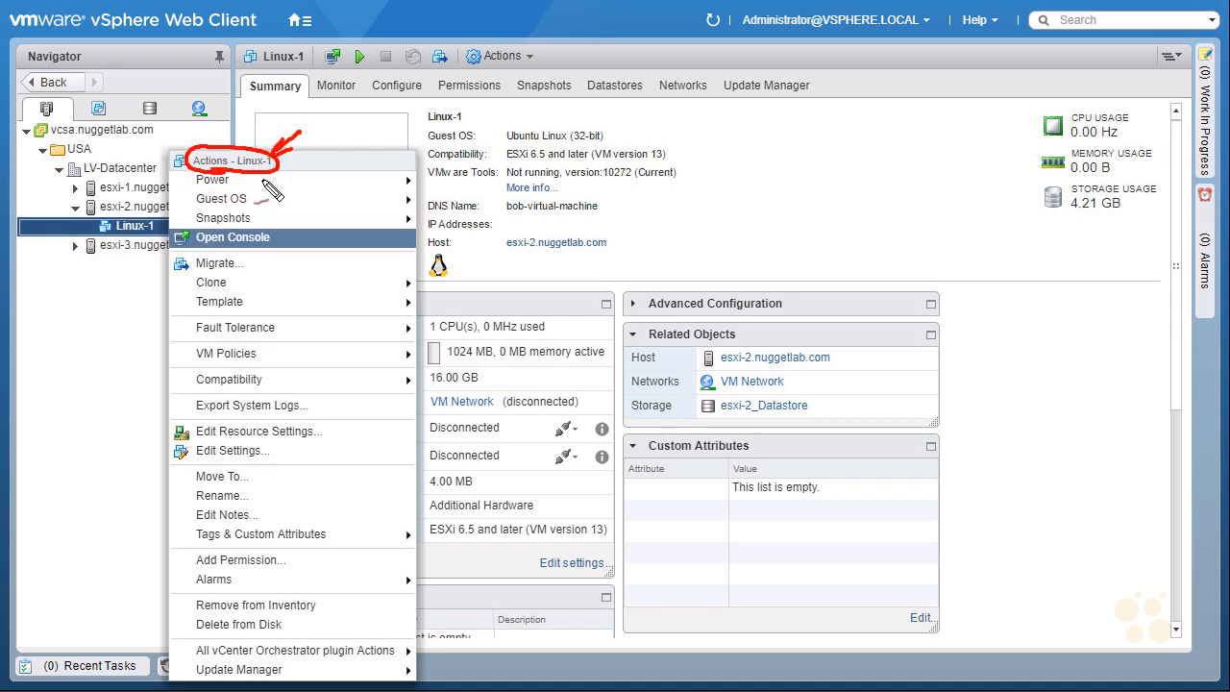
key("Escape")
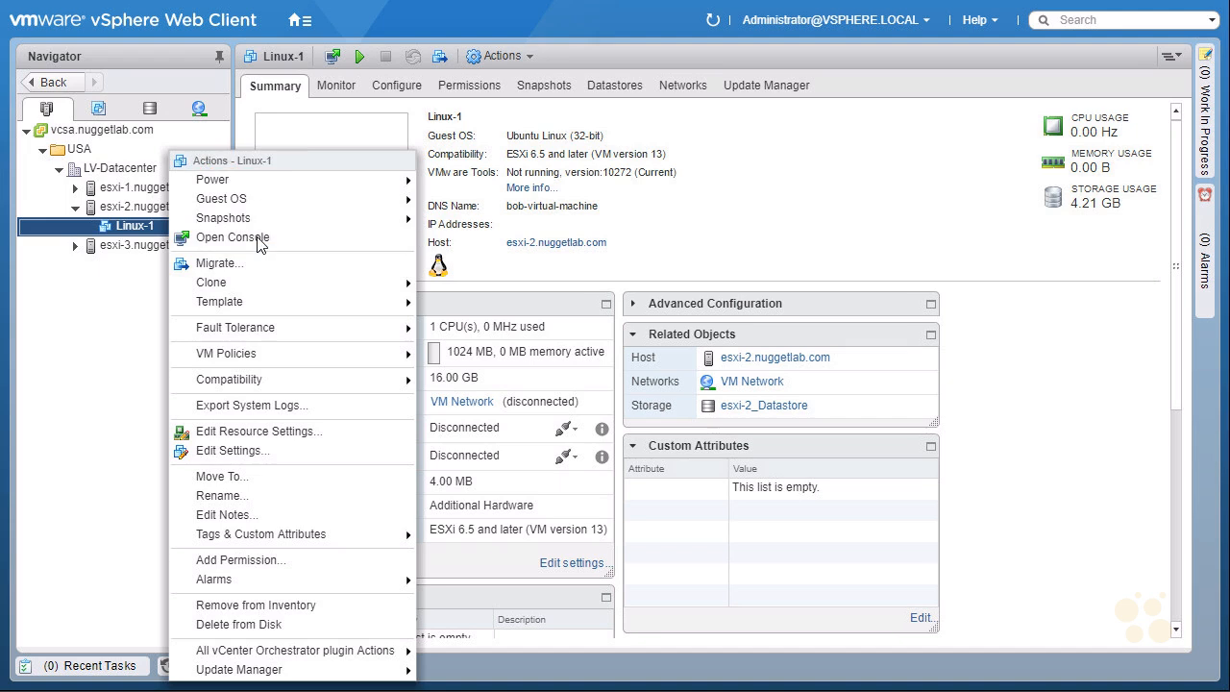
Step: Switch Linux-1's Network adapter 1 to New-VM_Network in its hardware settings, highlighting the change
left_click(285, 455)
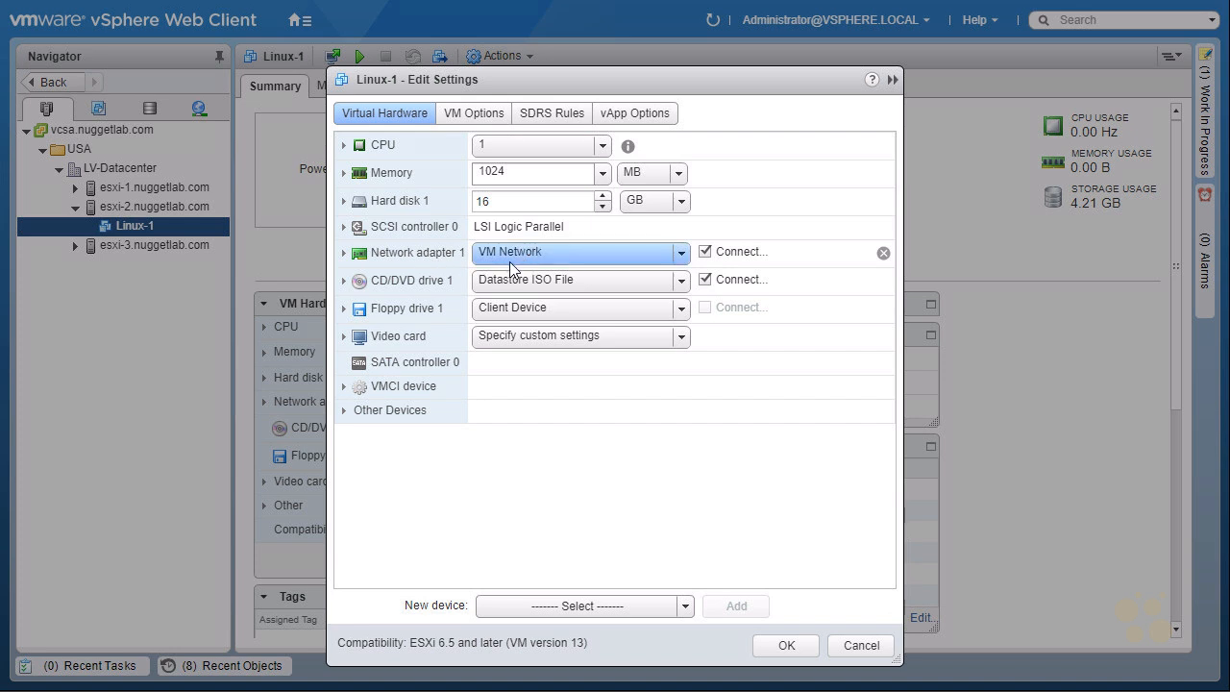
left_click(681, 254)
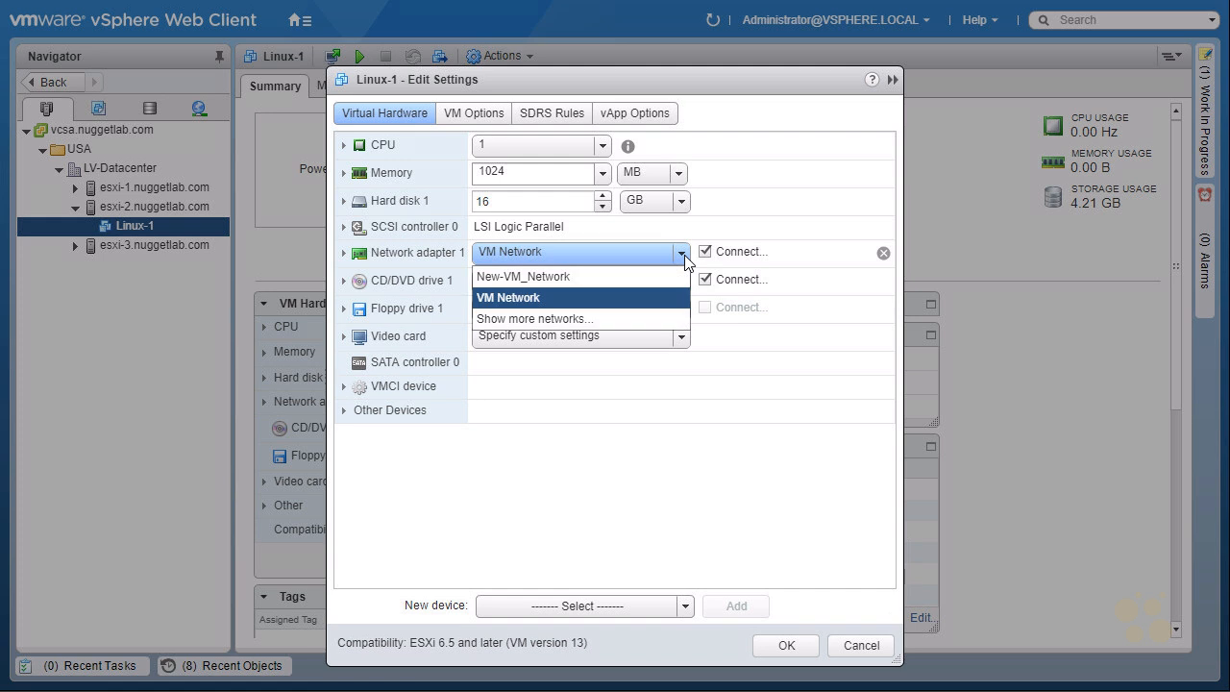
left_click(576, 277)
key("ctrl+shift+d")
mouse_move(378, 273)
left_mouse_down()
mouse_move(418, 226)
mouse_move(382, 279)
left_mouse_up()
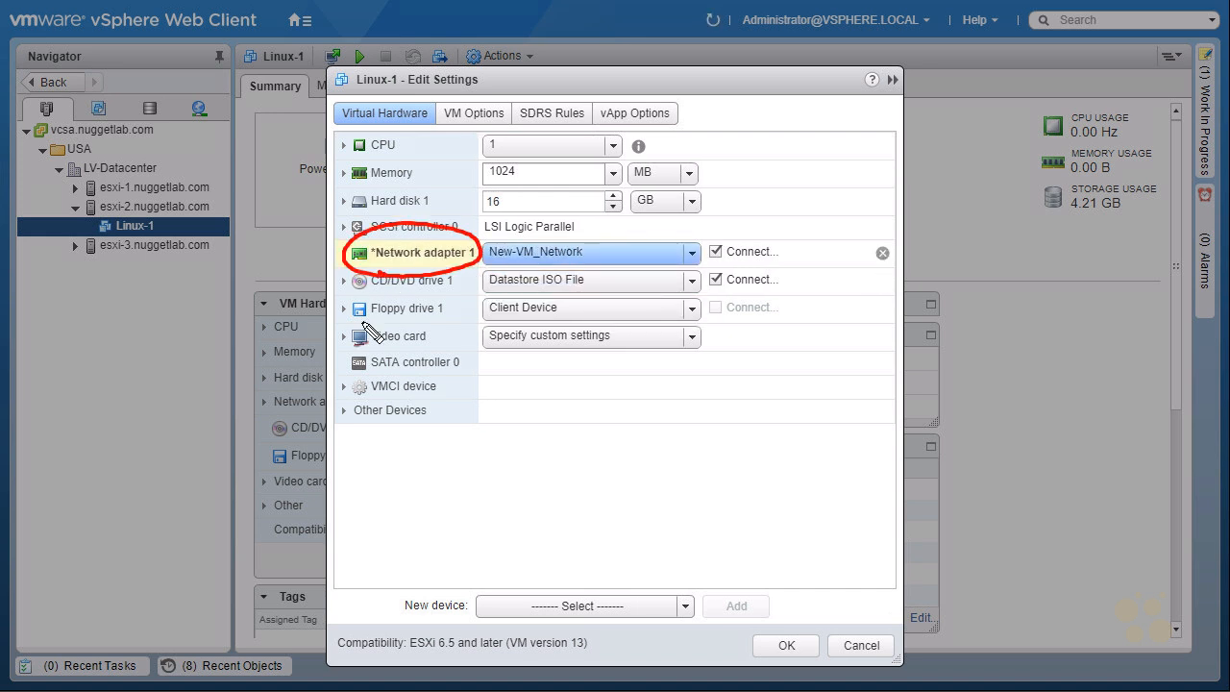
mouse_move(812, 426)
left_mouse_down()
mouse_move(788, 609)
mouse_move(807, 596)
left_mouse_up()
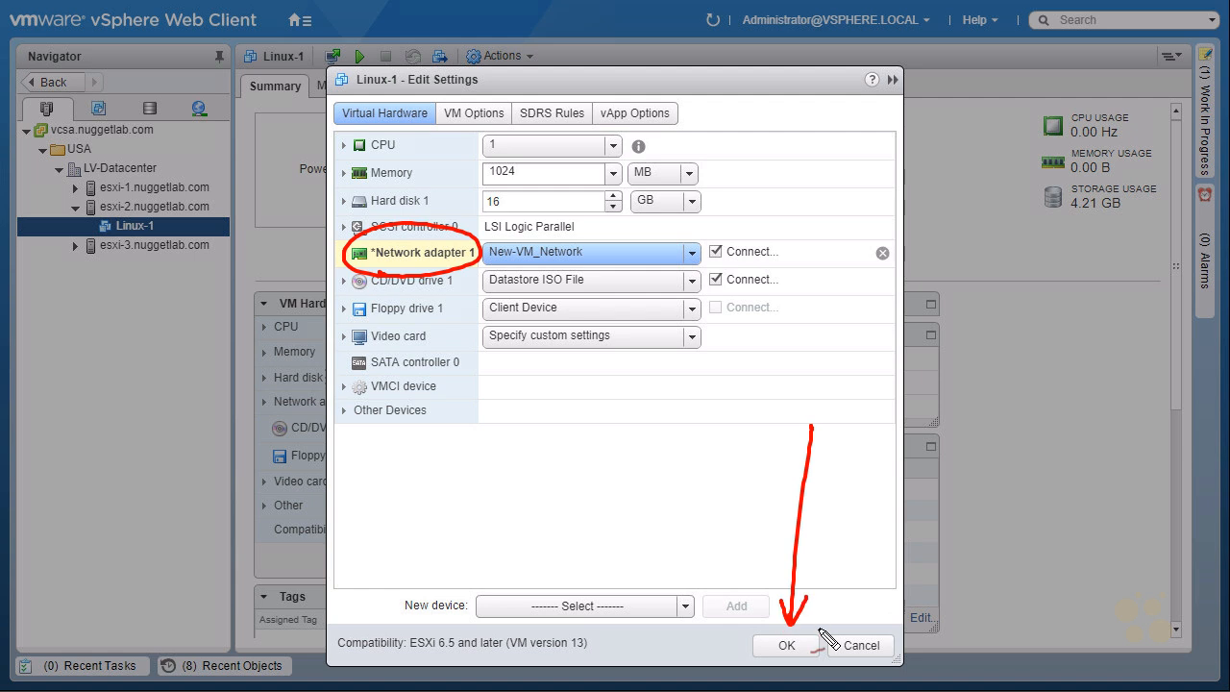
key("Escape")
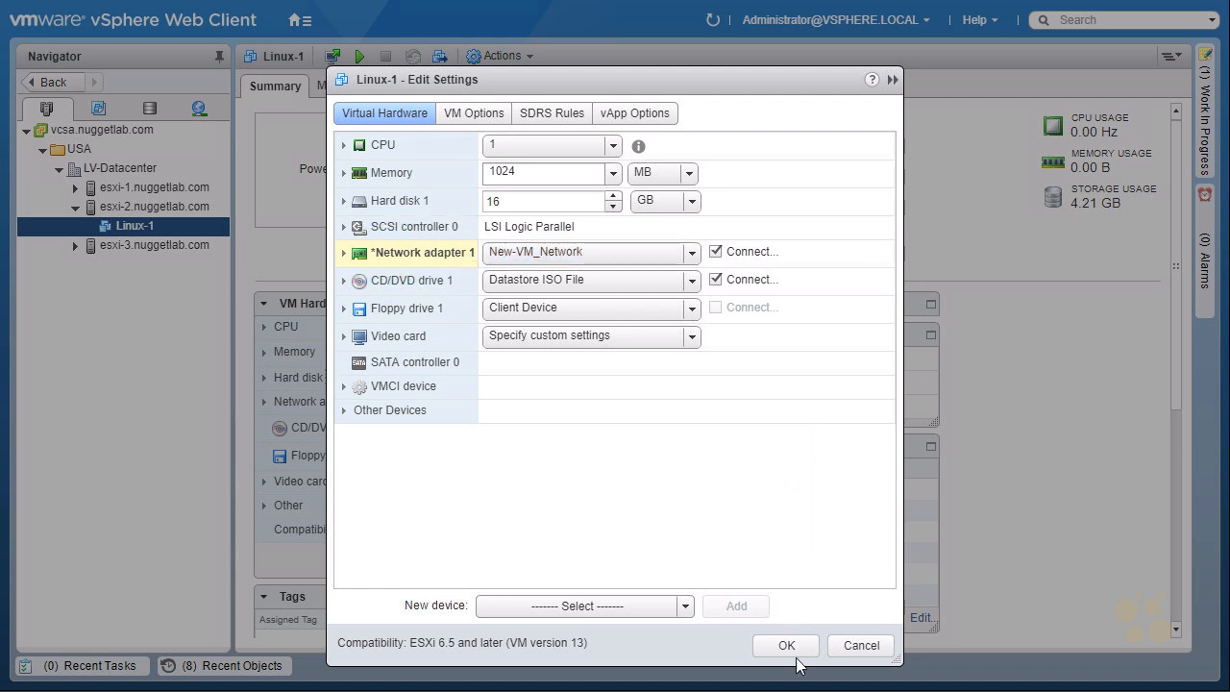
Step: Save the new network assignment and mark Linux-1's VM Hardware on the Summary view
left_click(787, 646)
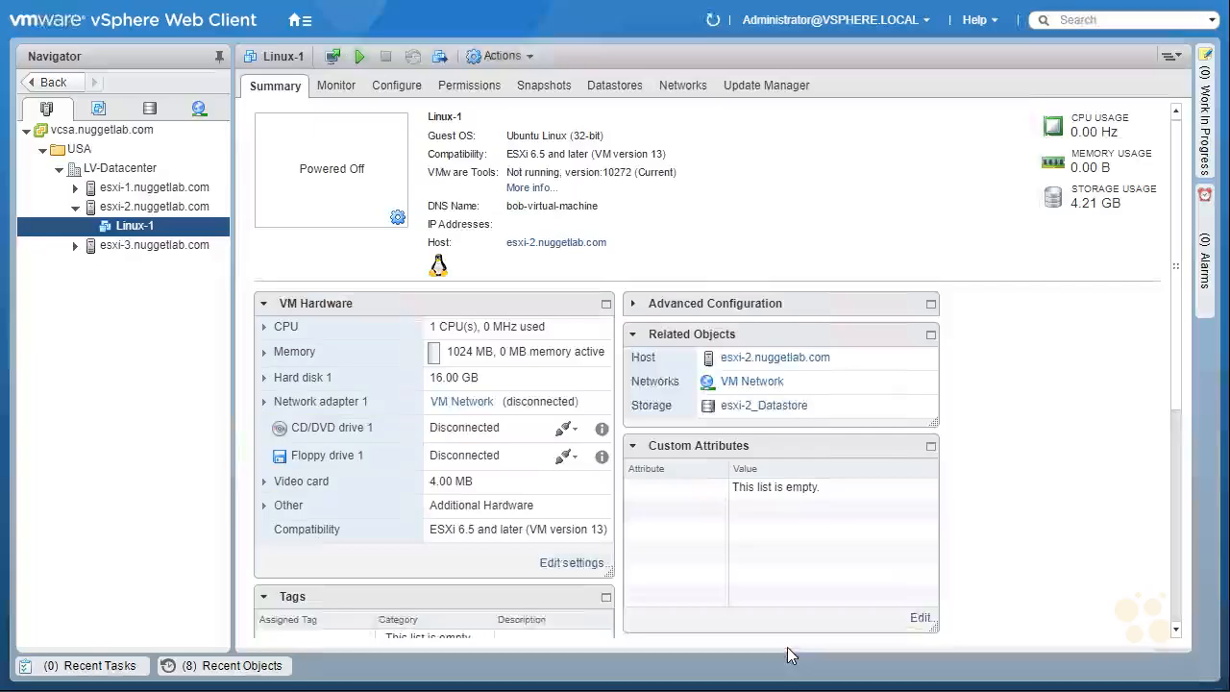
mouse_move(293, 328)
left_mouse_down()
mouse_move(375, 309)
mouse_move(272, 319)
left_mouse_up()
left_click_drag(114, 244, 97, 232)
left_click_drag(309, 73, 284, 70)
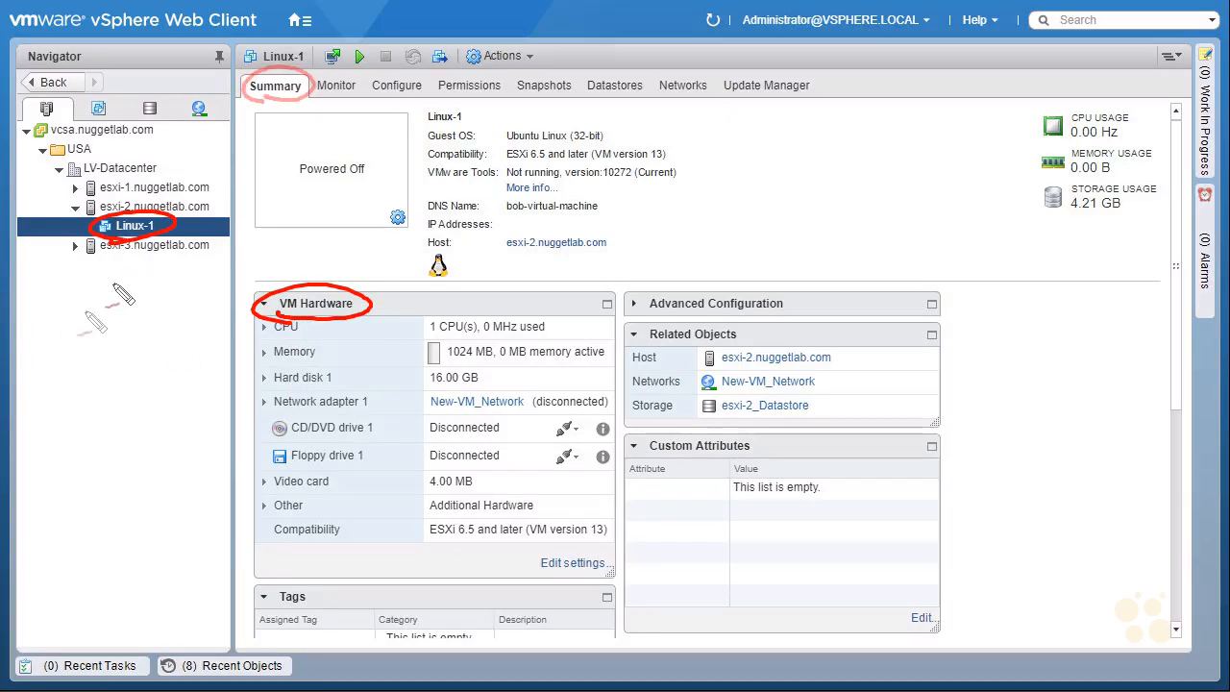
mouse_move(183, 231)
left_mouse_down()
mouse_move(286, 119)
mouse_move(285, 131)
left_mouse_up()
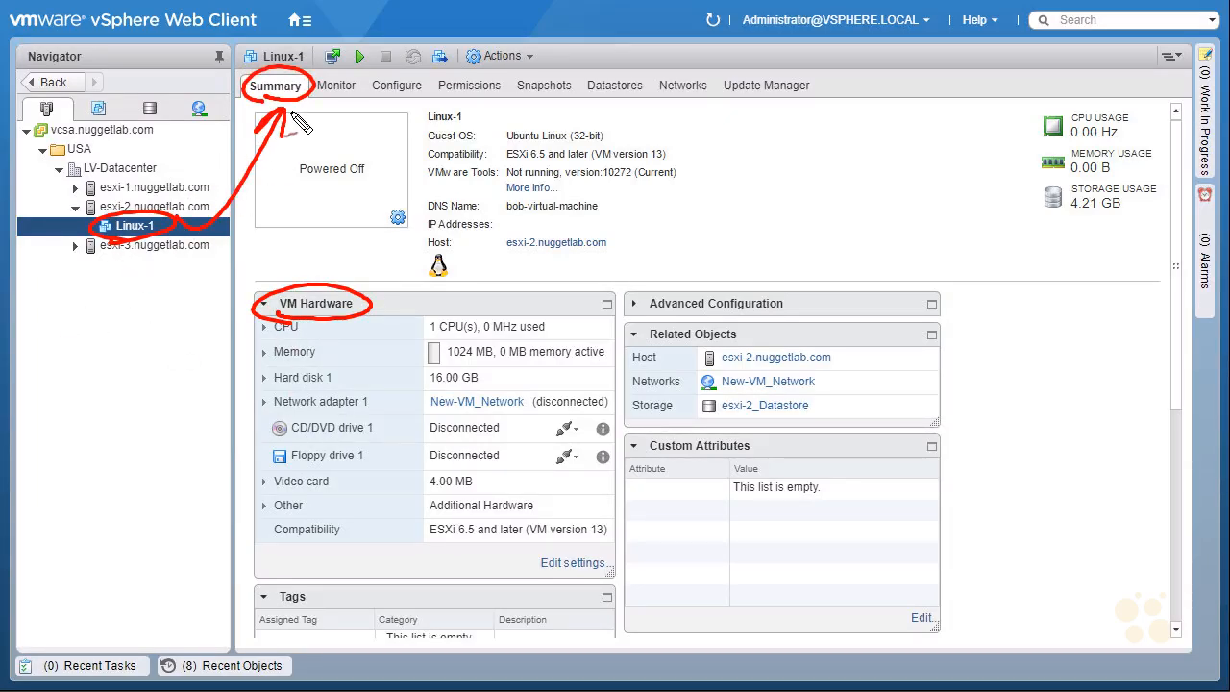
Step: Highlight Network adapter 1 on New-VM_Network (disconnected) and Related Objects, then leave full screen
left_click_drag(222, 407, 263, 404)
left_click_drag(254, 398, 255, 411)
mouse_move(428, 416)
left_mouse_down()
mouse_move(529, 416)
mouse_move(527, 391)
mouse_move(432, 418)
left_mouse_up()
mouse_move(591, 378)
left_mouse_down()
mouse_move(578, 397)
mouse_move(586, 390)
left_mouse_up()
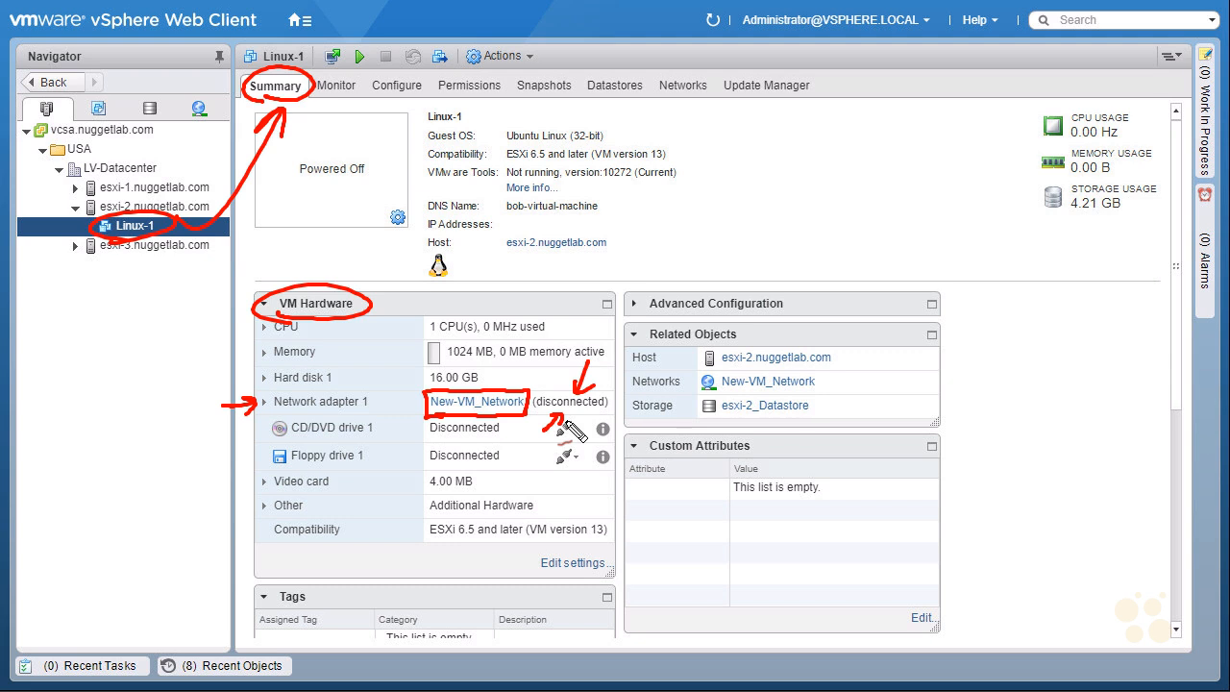
mouse_move(672, 352)
left_mouse_down()
mouse_move(755, 331)
mouse_move(678, 365)
left_mouse_up()
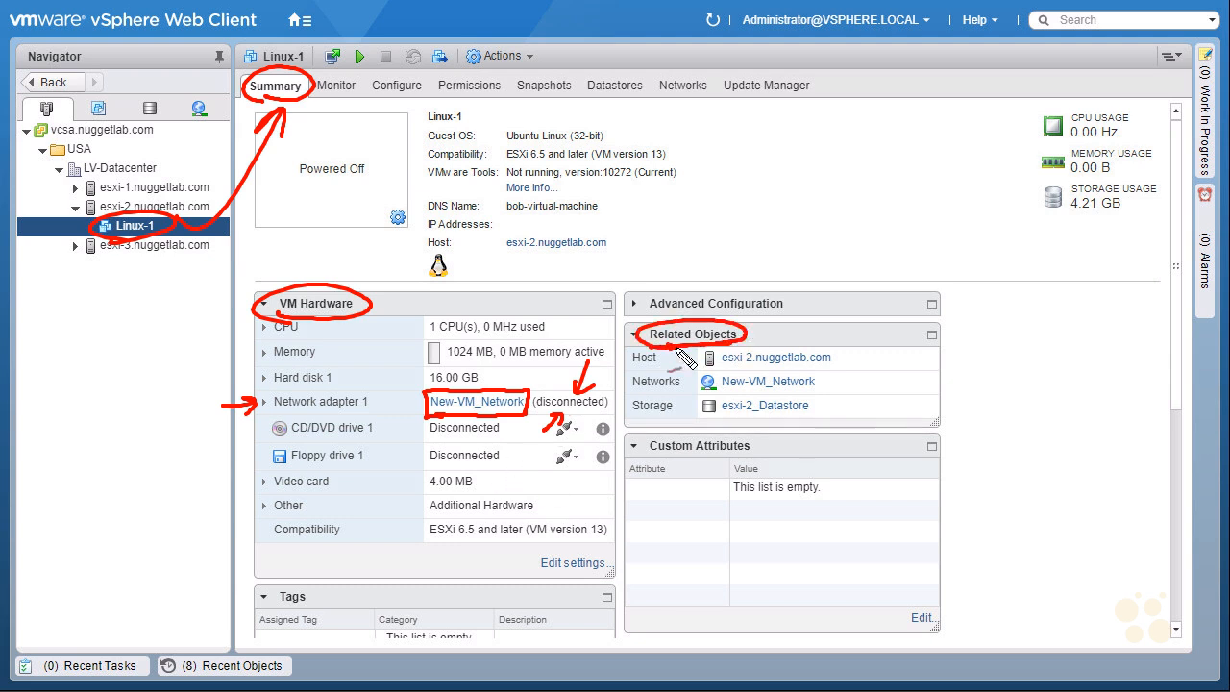
mouse_move(866, 378)
left_mouse_down()
mouse_move(824, 386)
mouse_move(839, 391)
left_mouse_up()
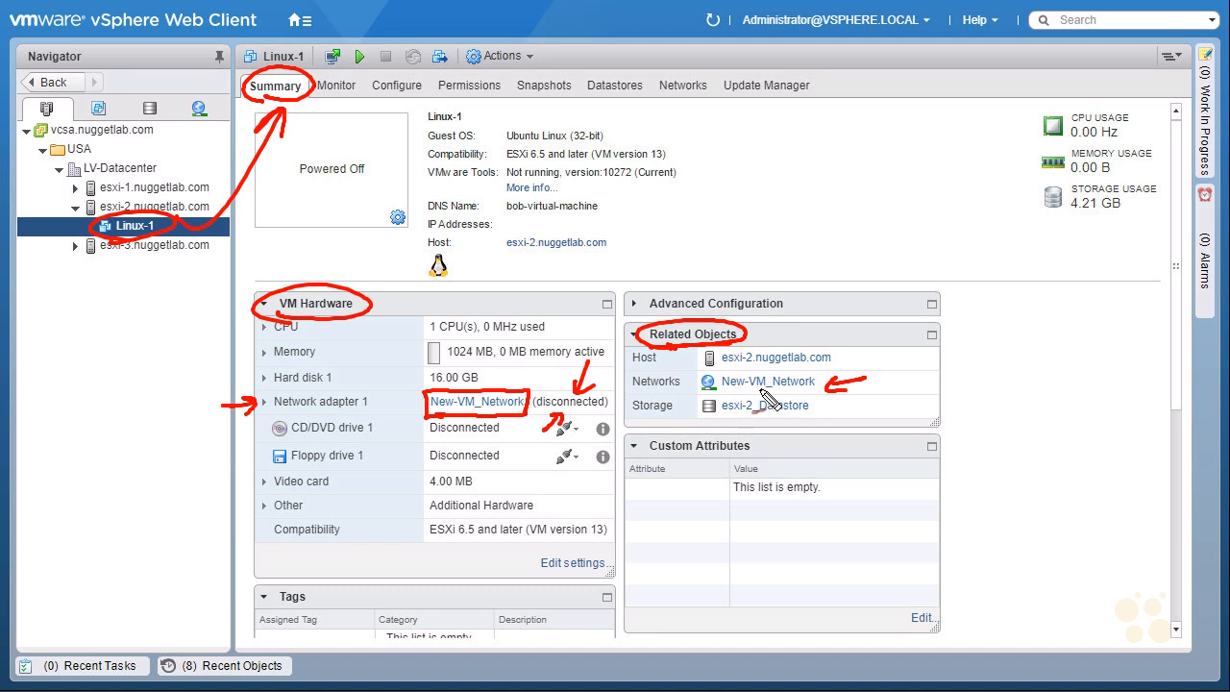
left_click_drag(810, 390, 724, 394)
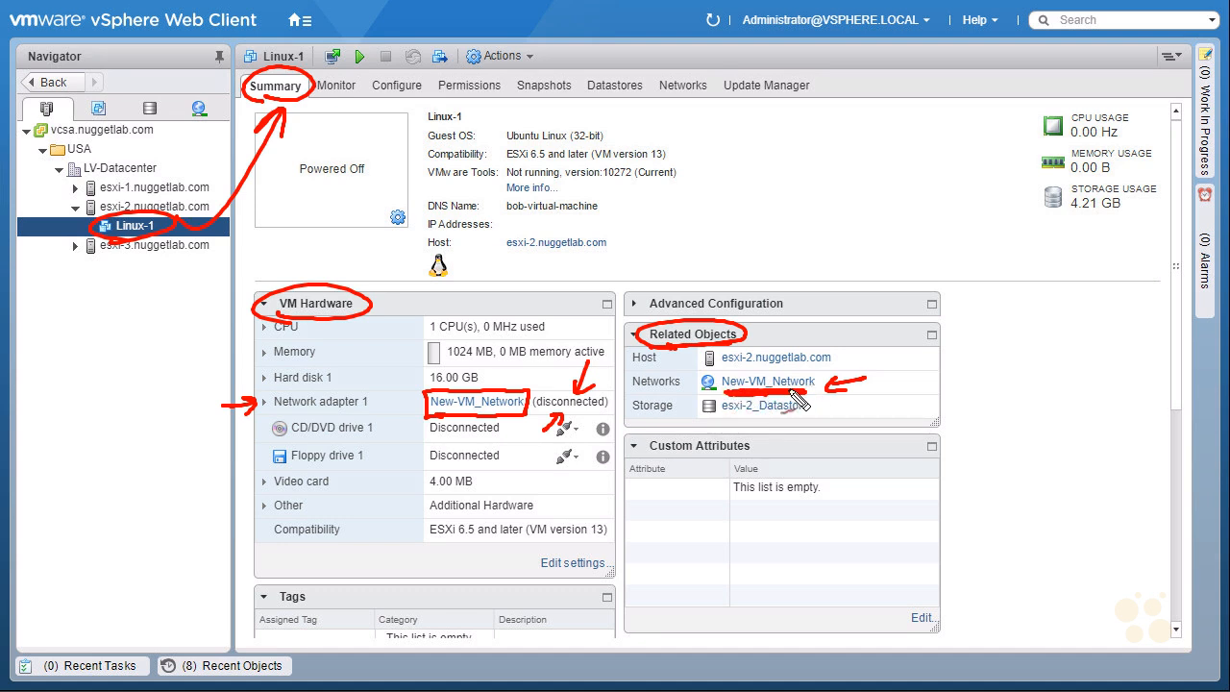
key("Escape")
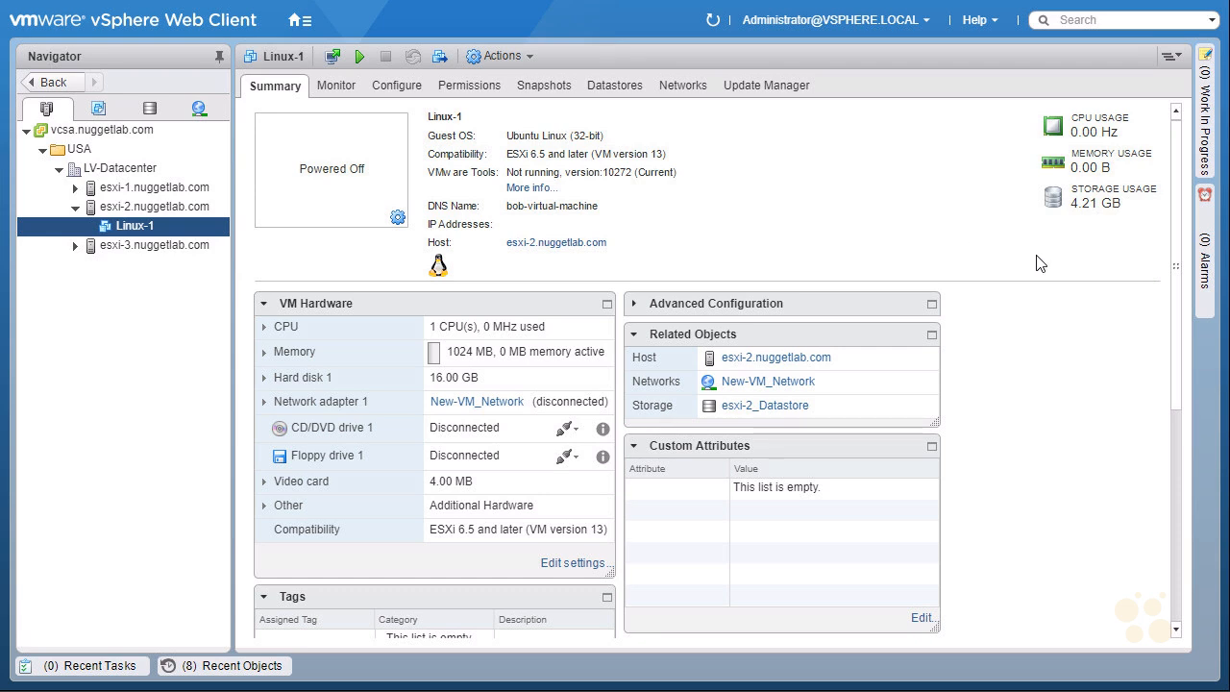
key("F11")
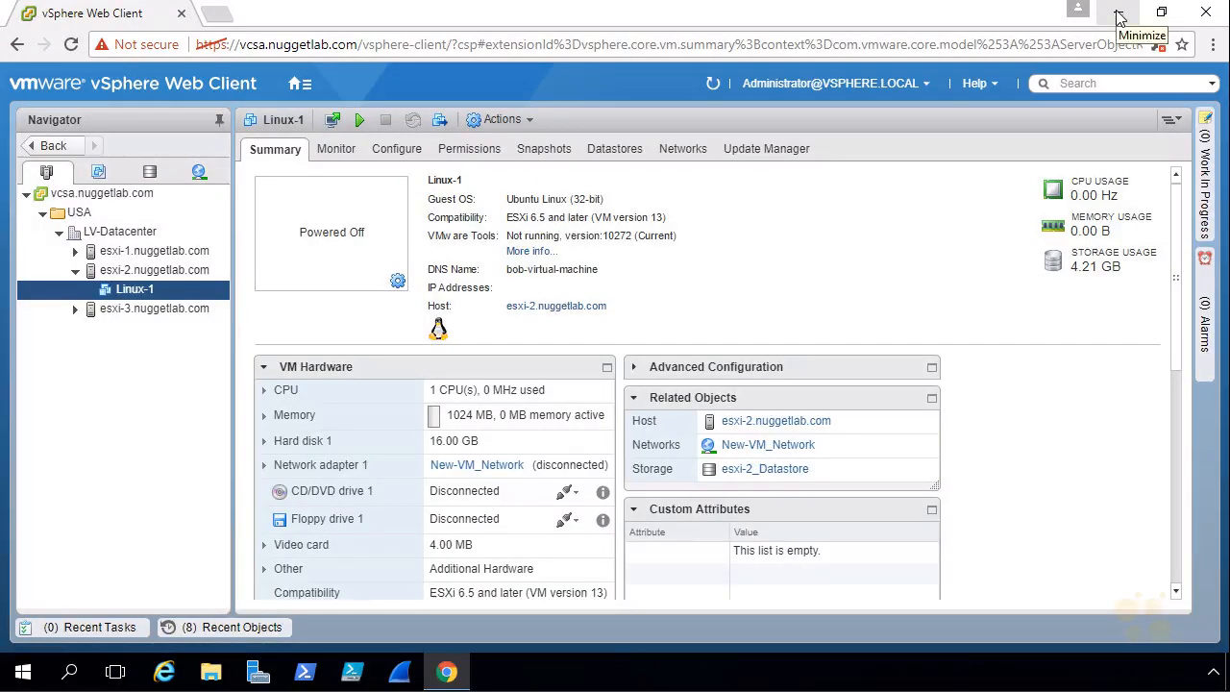
Step: Minimize the browser and launch Wireshark from the taskbar
left_click(1118, 15)
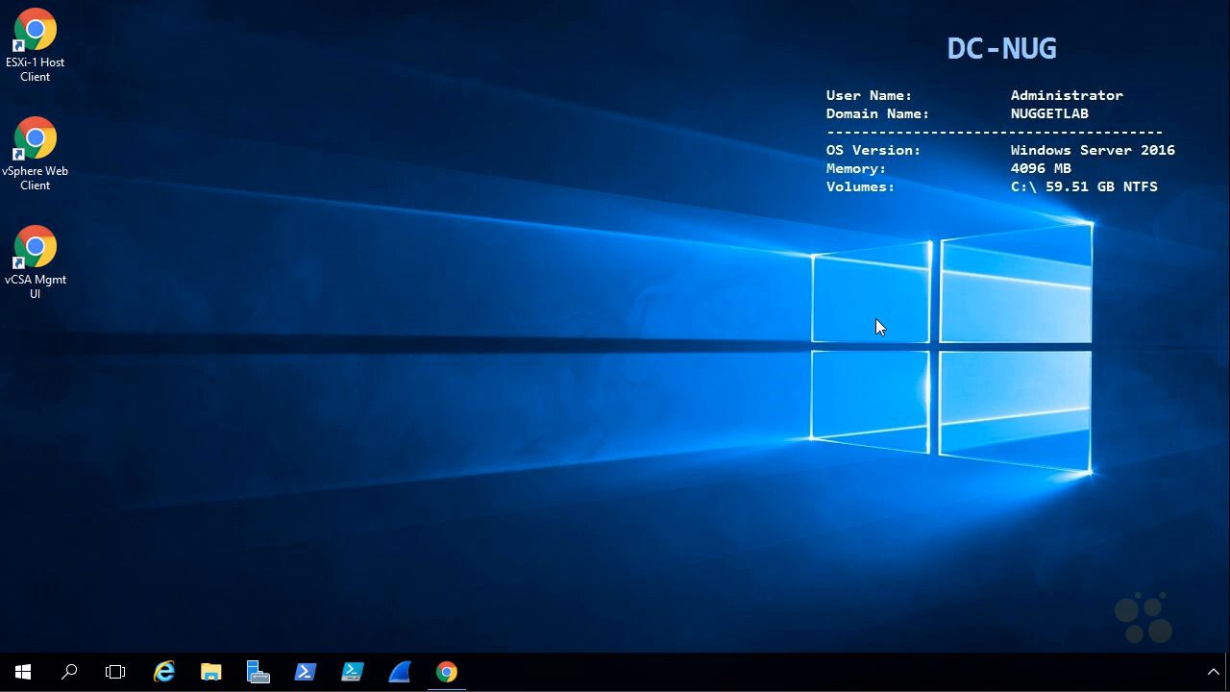
left_click(403, 675)
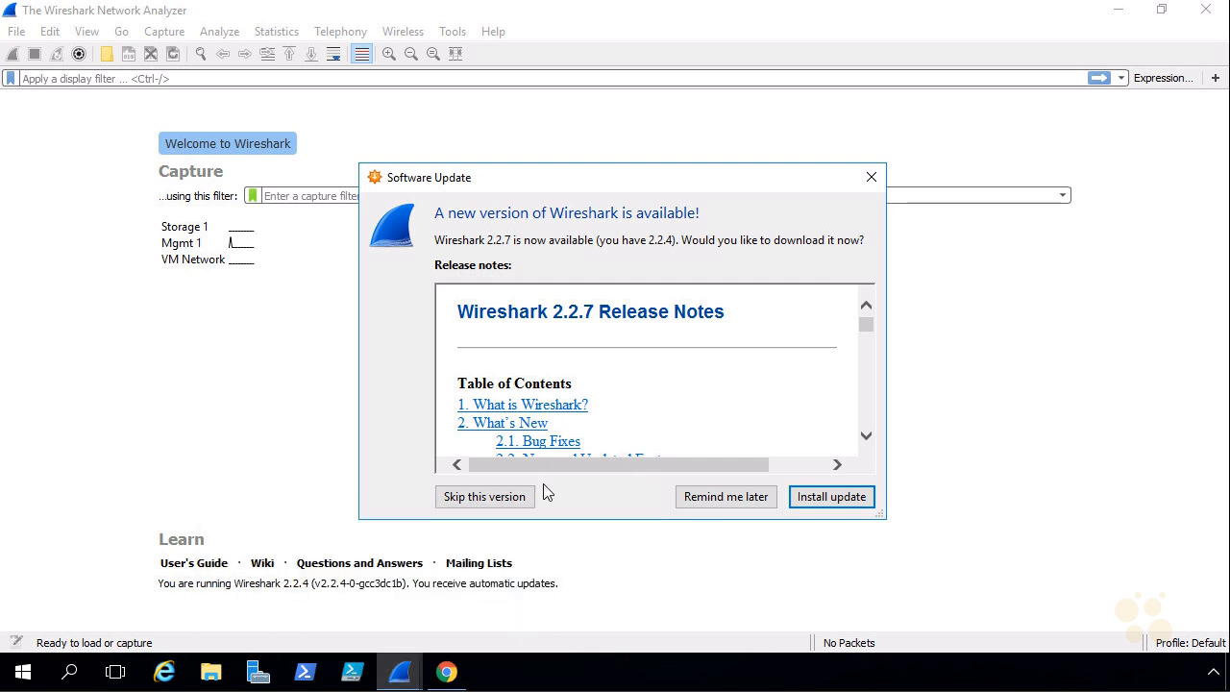
Step: Skip the Wireshark 2.2.7 update, select VM Network, and bring up the Windows power-user menu
left_click(485, 496)
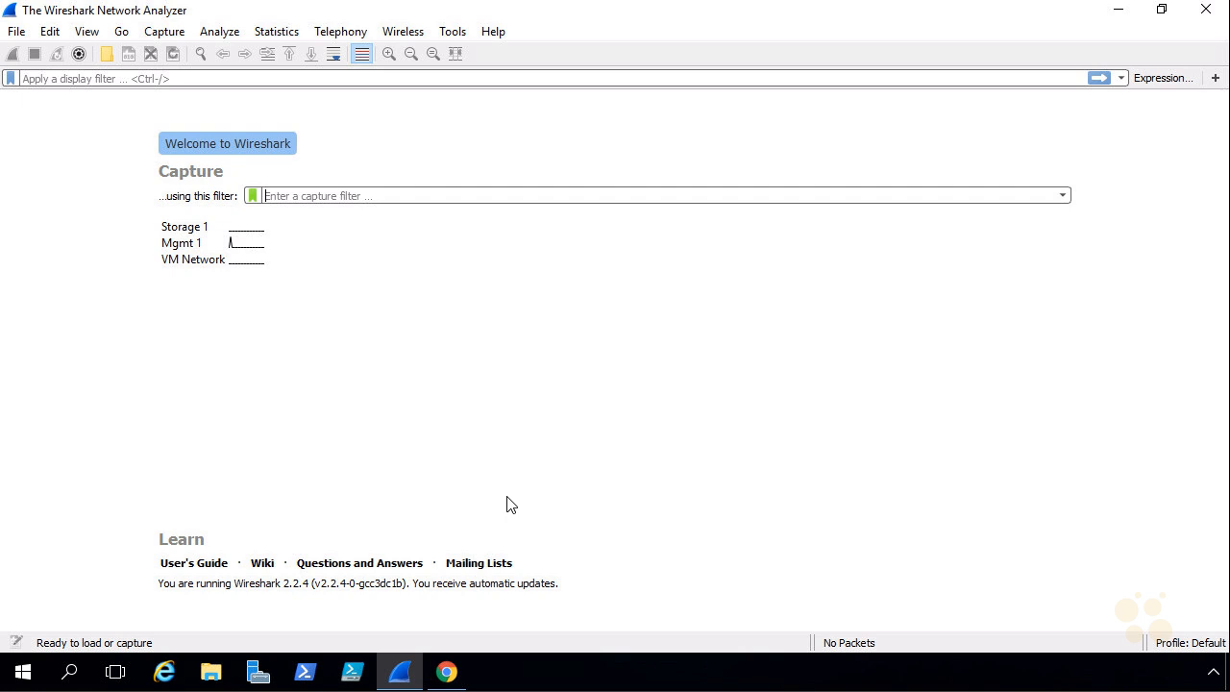
left_click(209, 259)
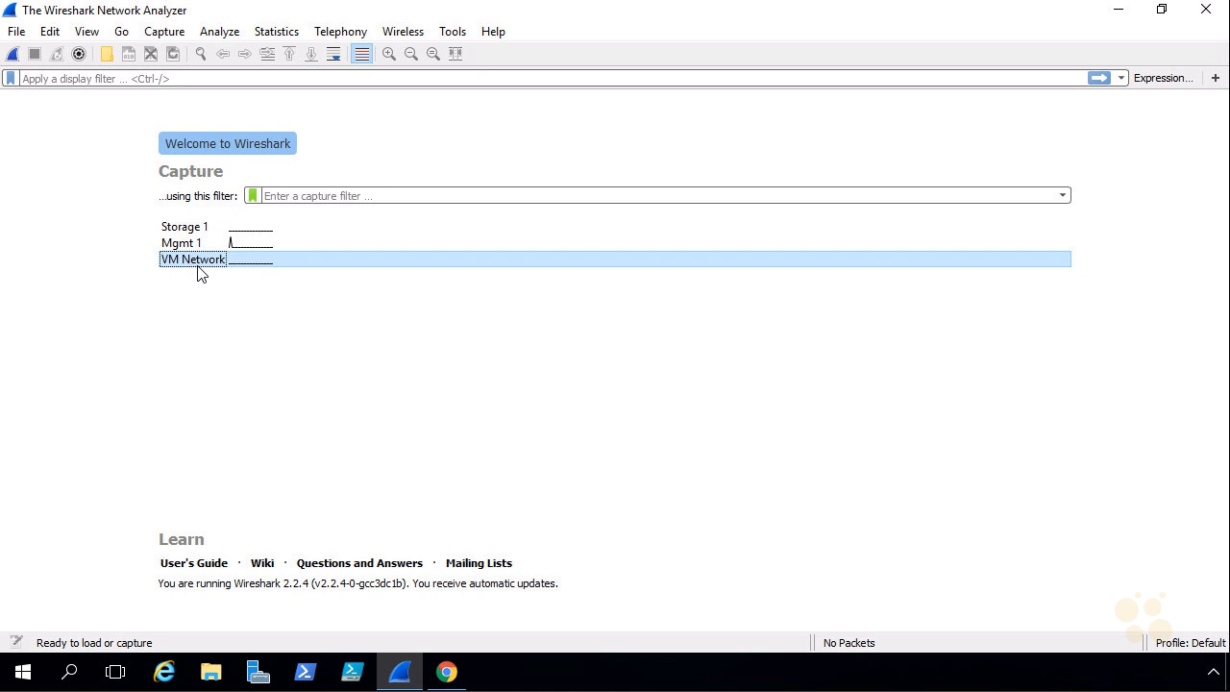
right_click(24, 677)
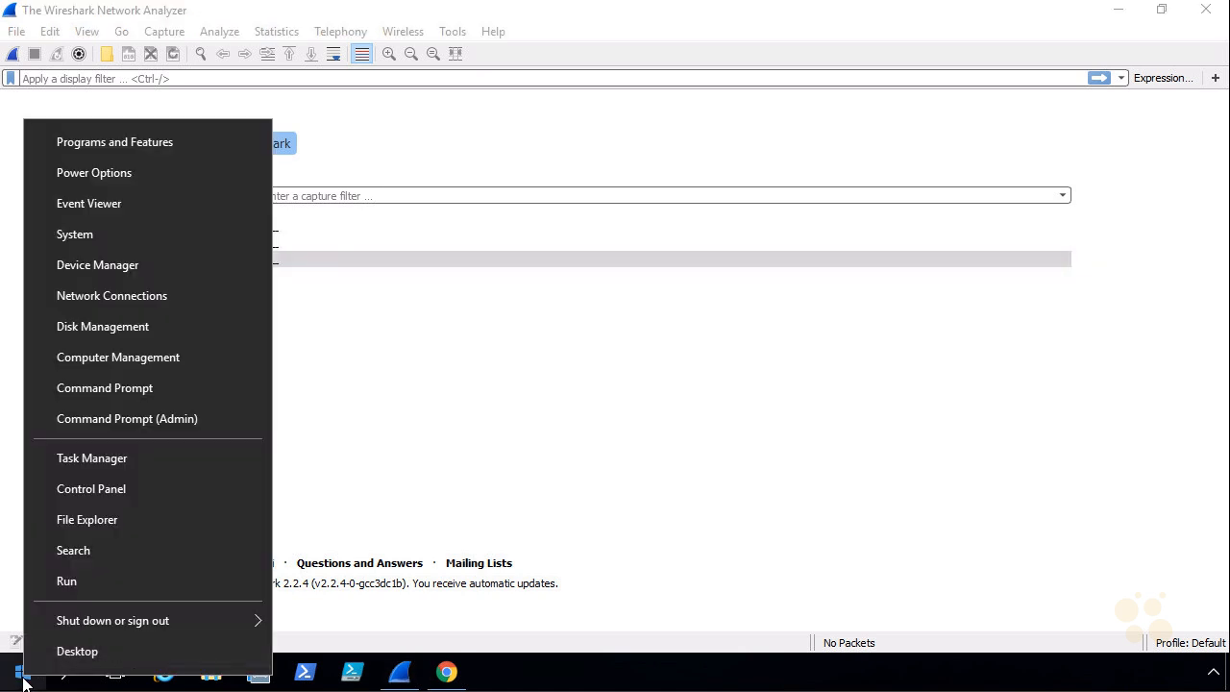
left_click(169, 294)
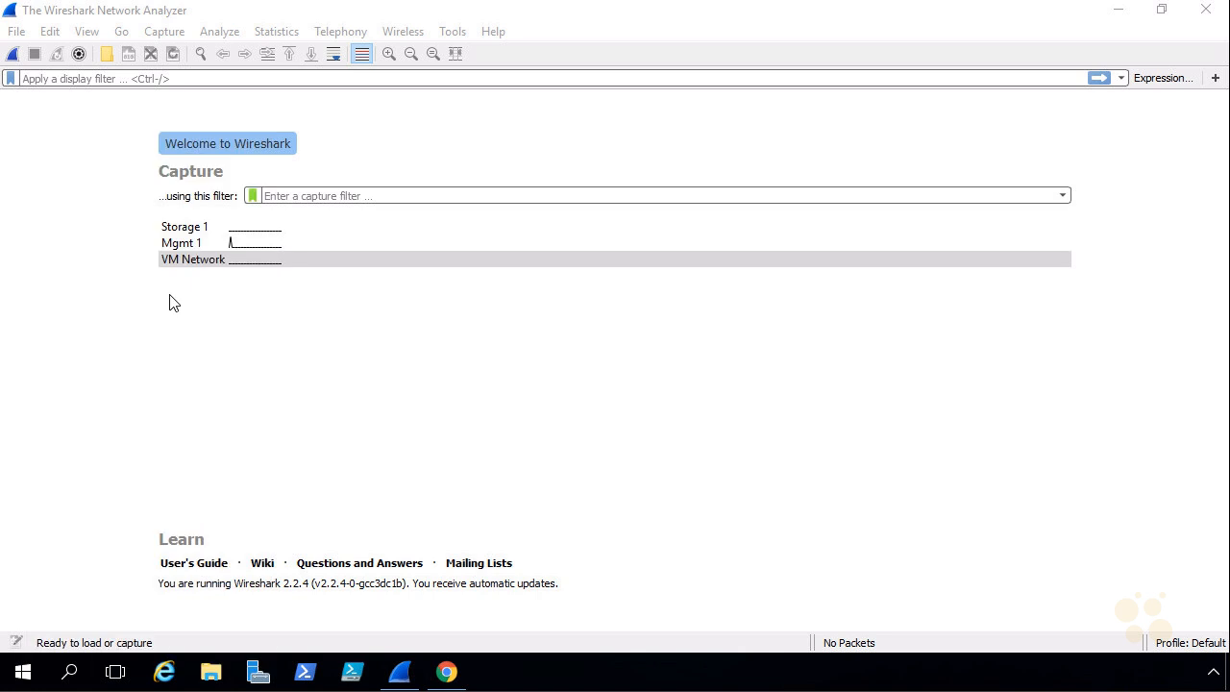
left_click(470, 263)
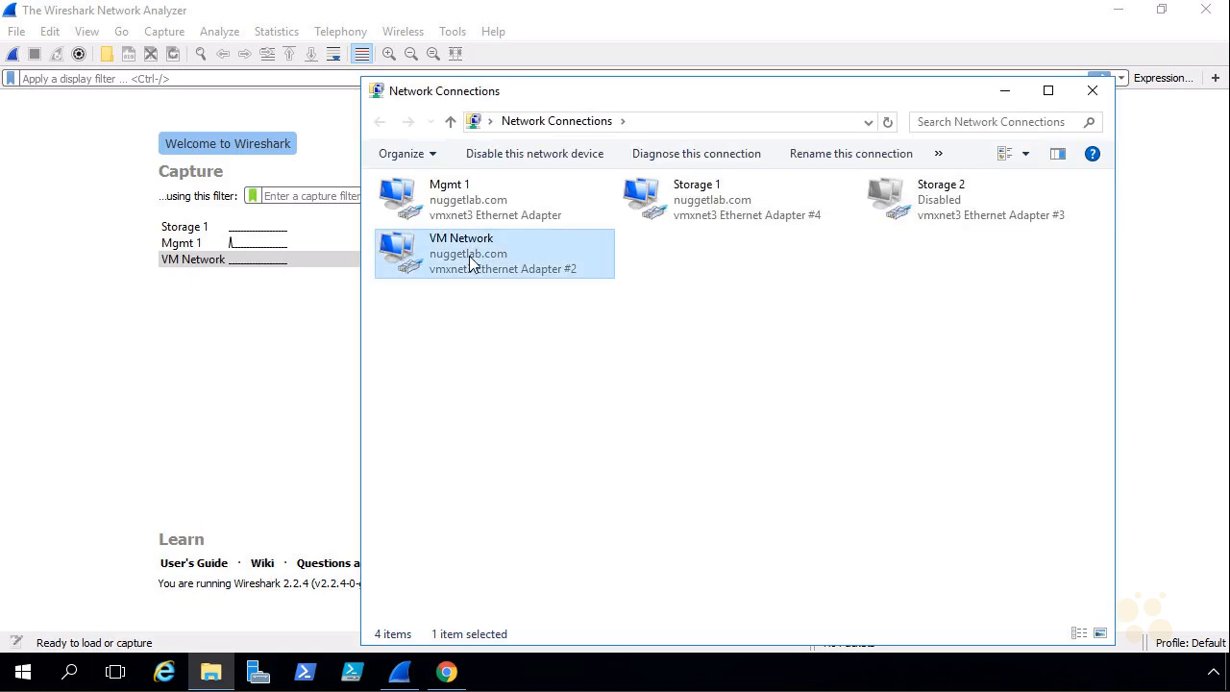
right_click(470, 257)
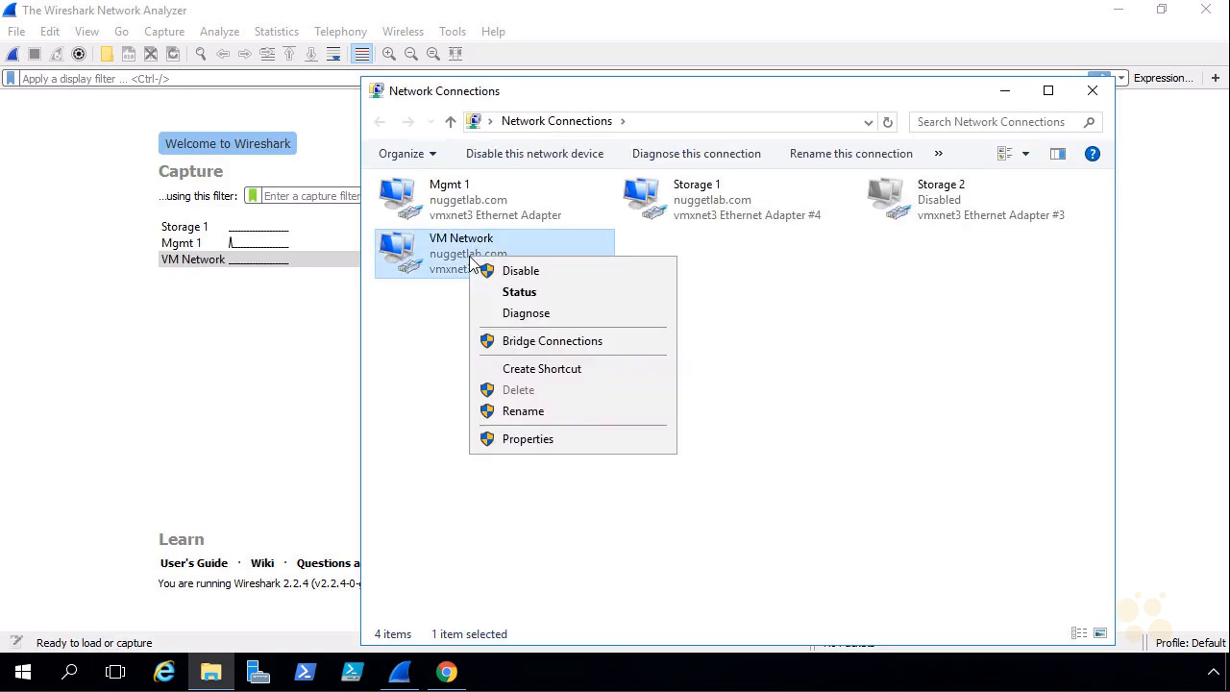
left_click(569, 439)
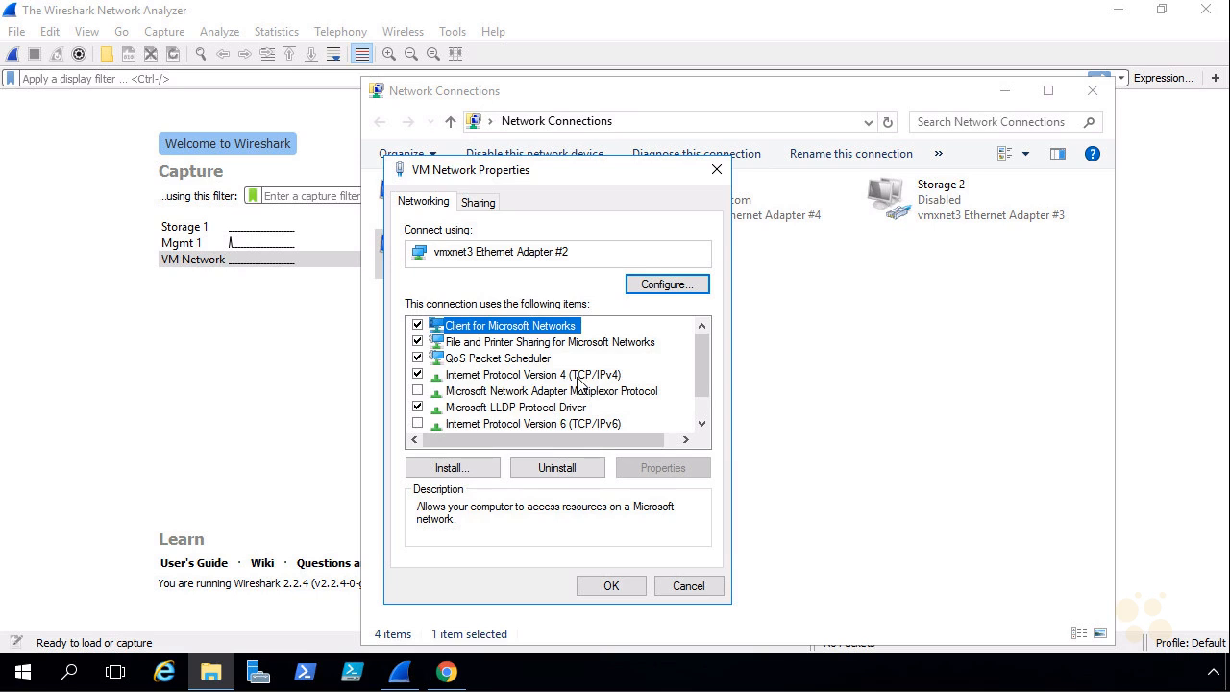
double_click(578, 377)
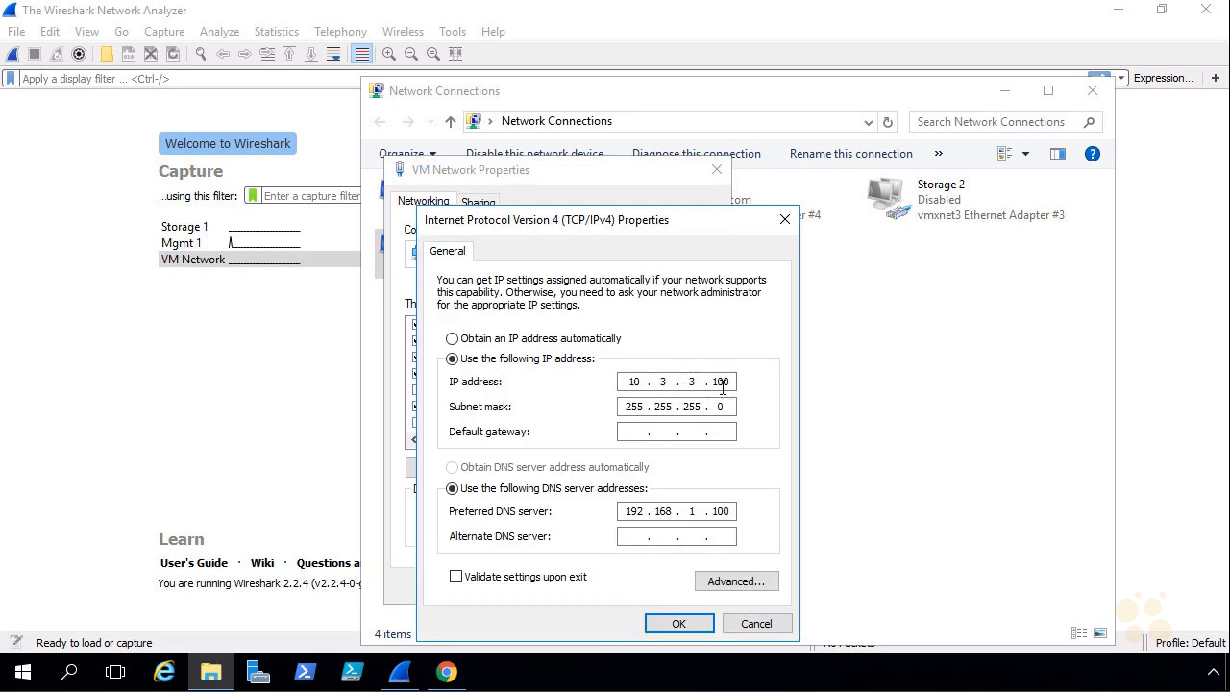
left_click(681, 623)
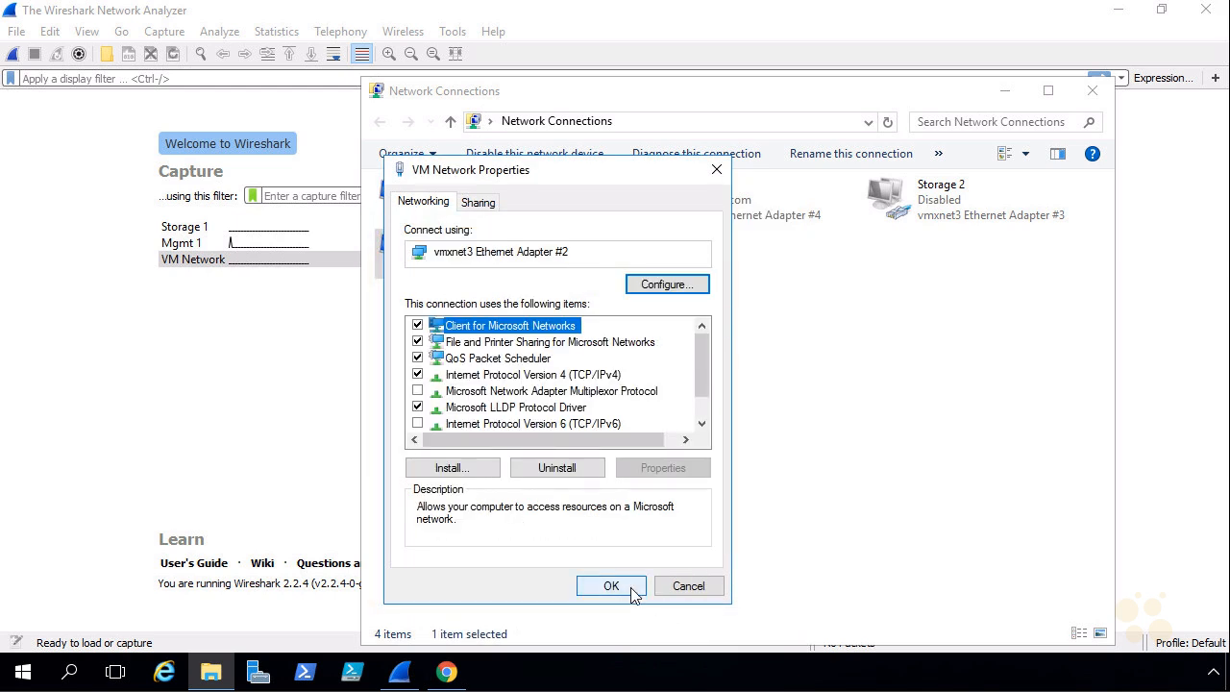
left_click(686, 588)
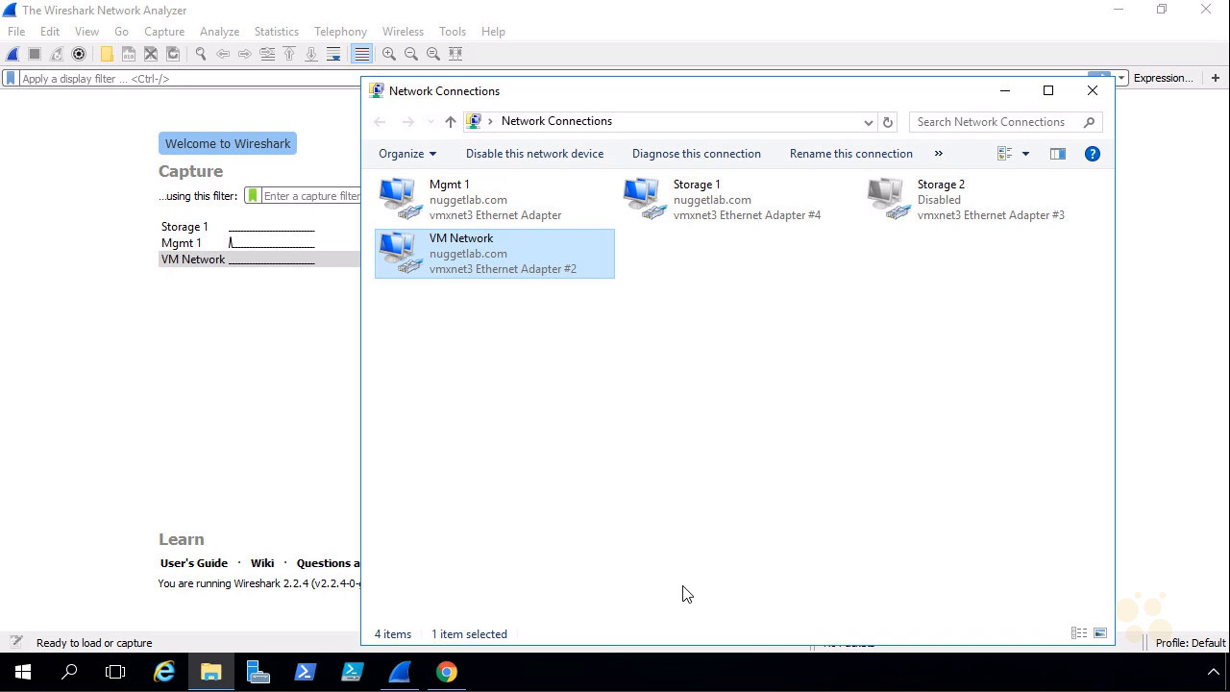
left_click(1004, 93)
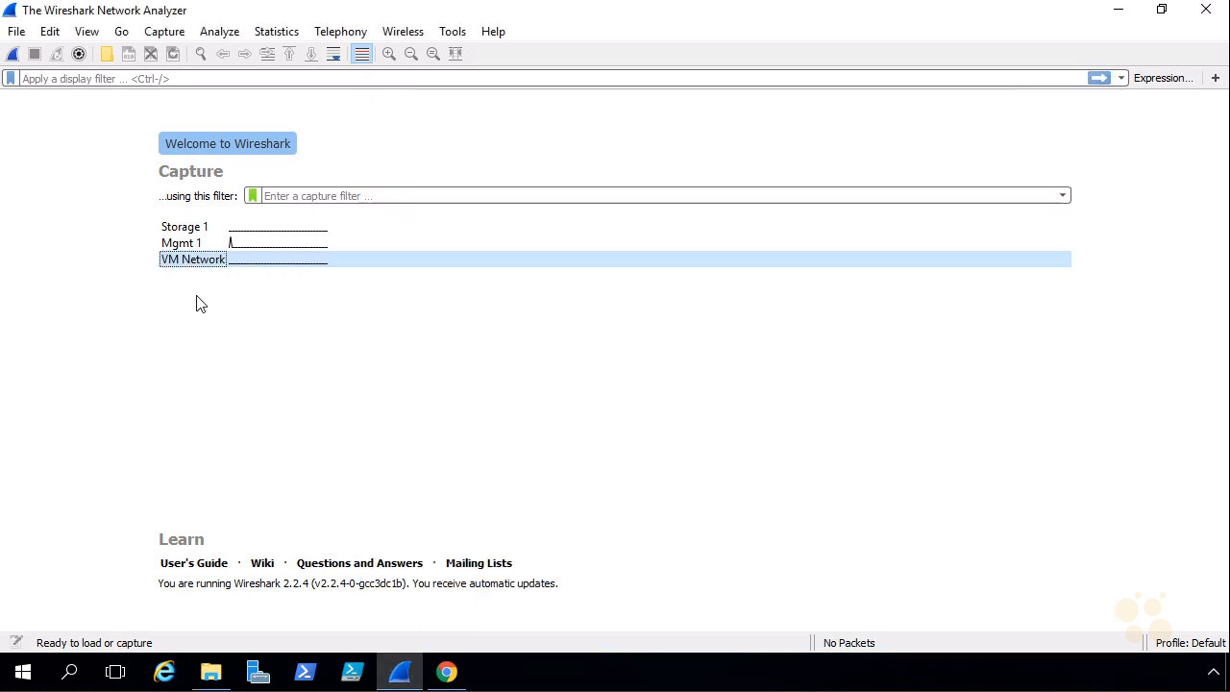
Step: Start a live Wireshark capture on VM Network and return to the vSphere Web Client
mouse_move(199, 267)
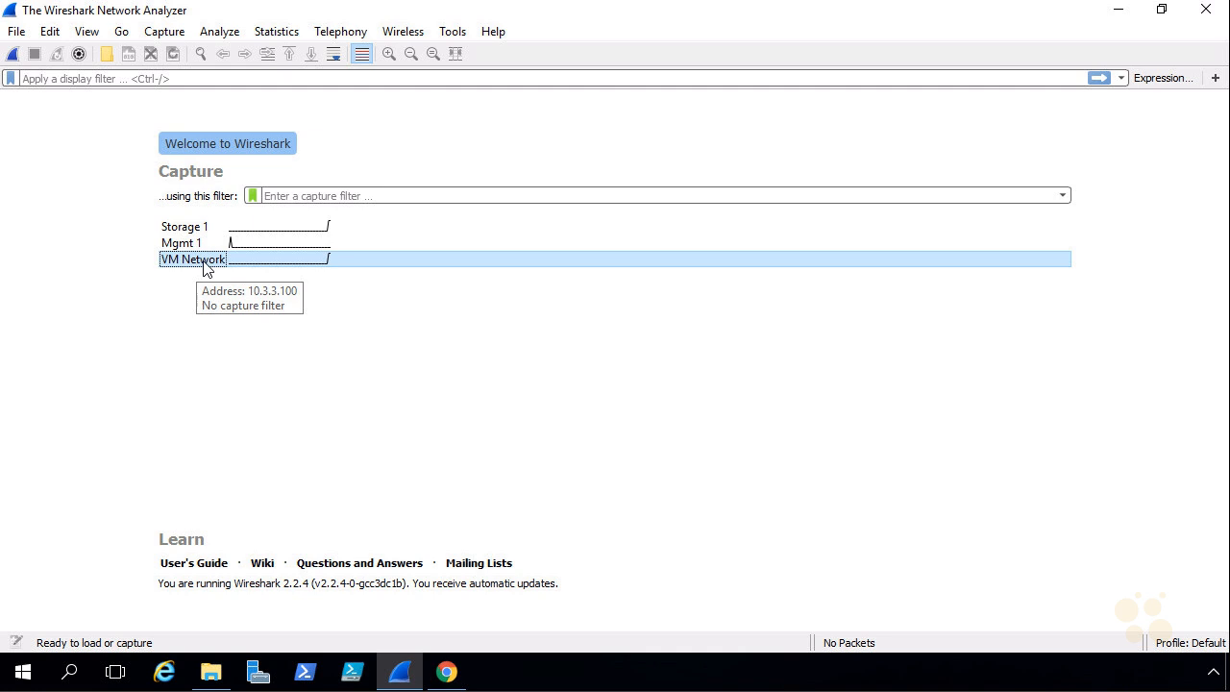
double_click(199, 262)
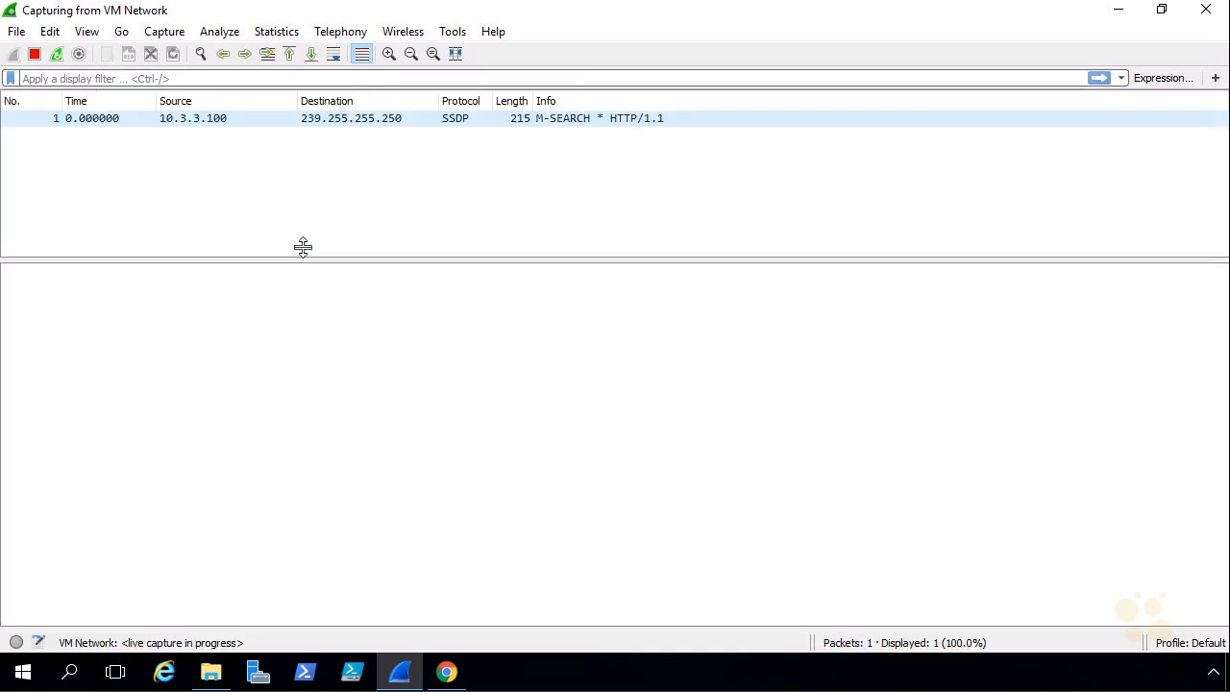
left_click(1121, 16)
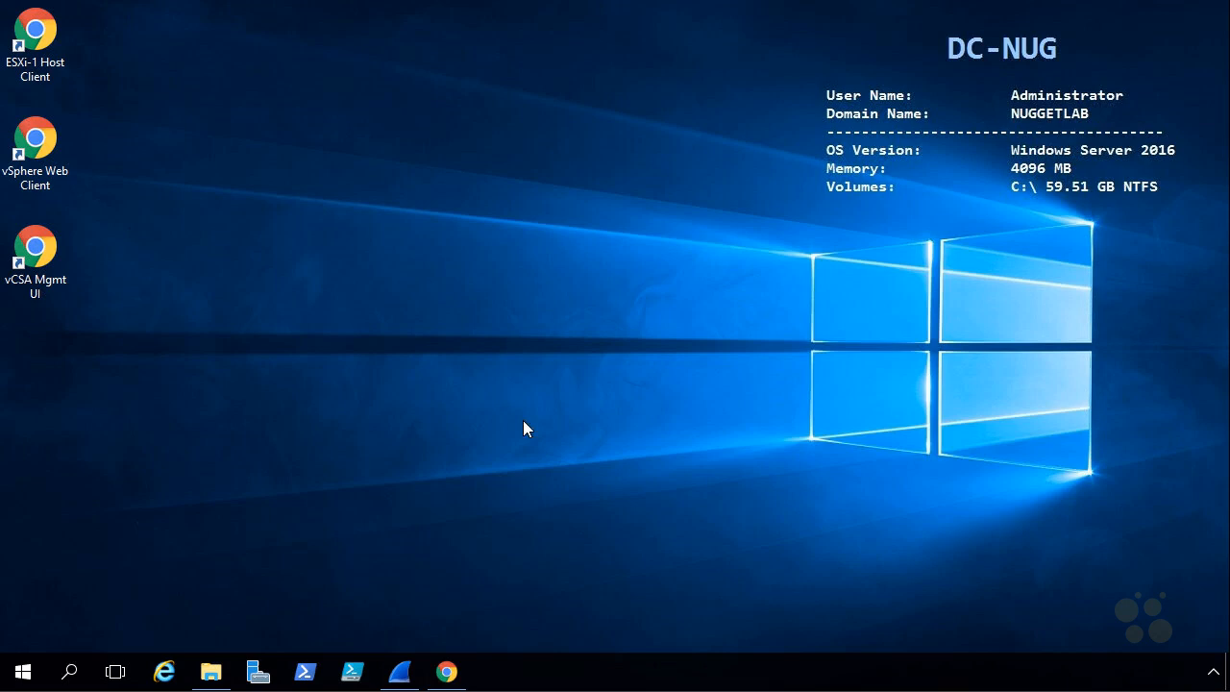
left_click(449, 672)
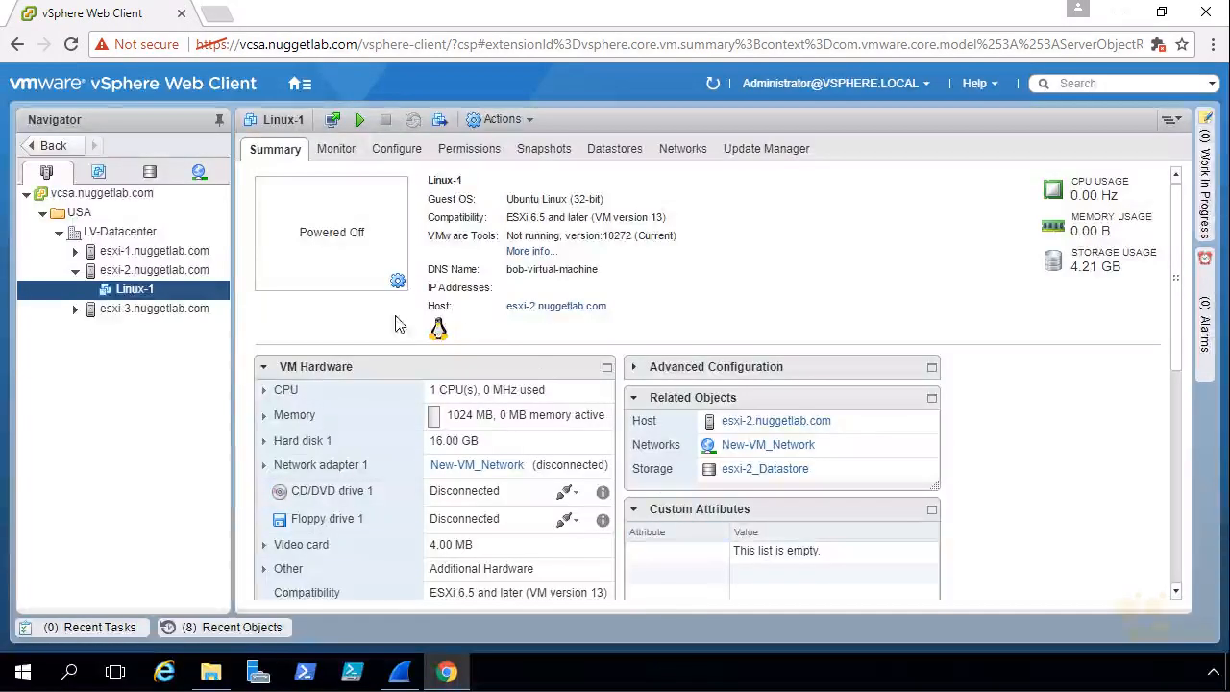
Step: Power on Linux-1 and launch its web console showing the Xubuntu desktop
right_click(139, 289)
mouse_move(260, 137)
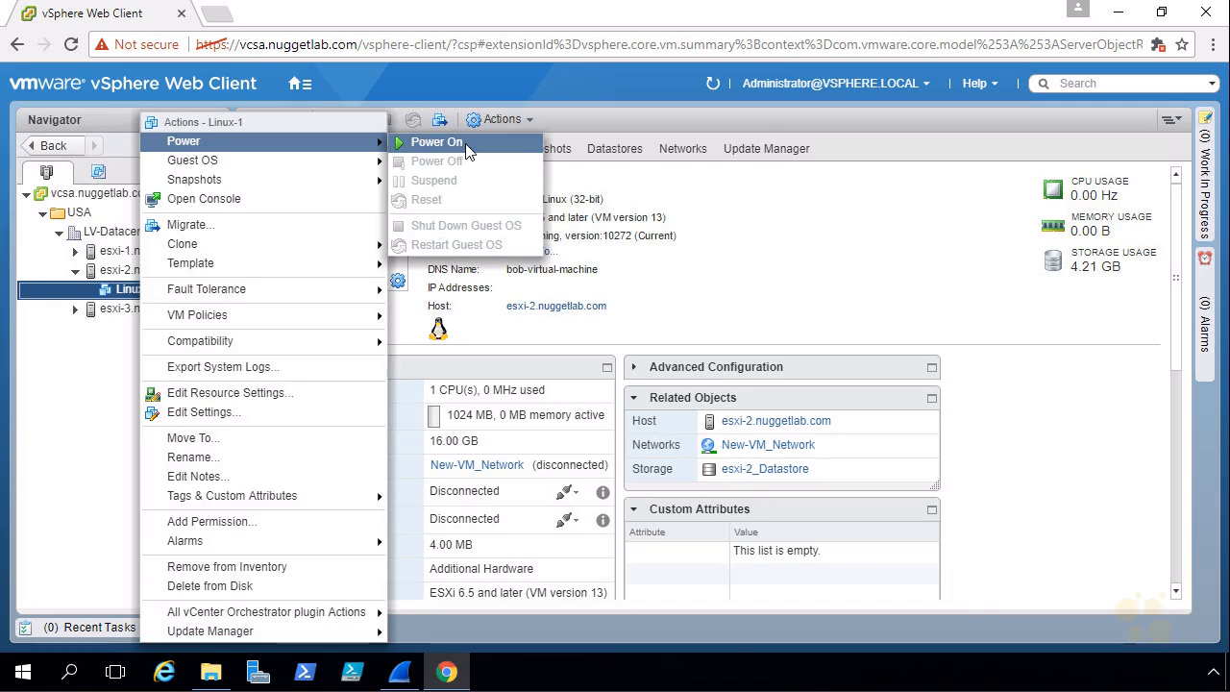
left_click(437, 141)
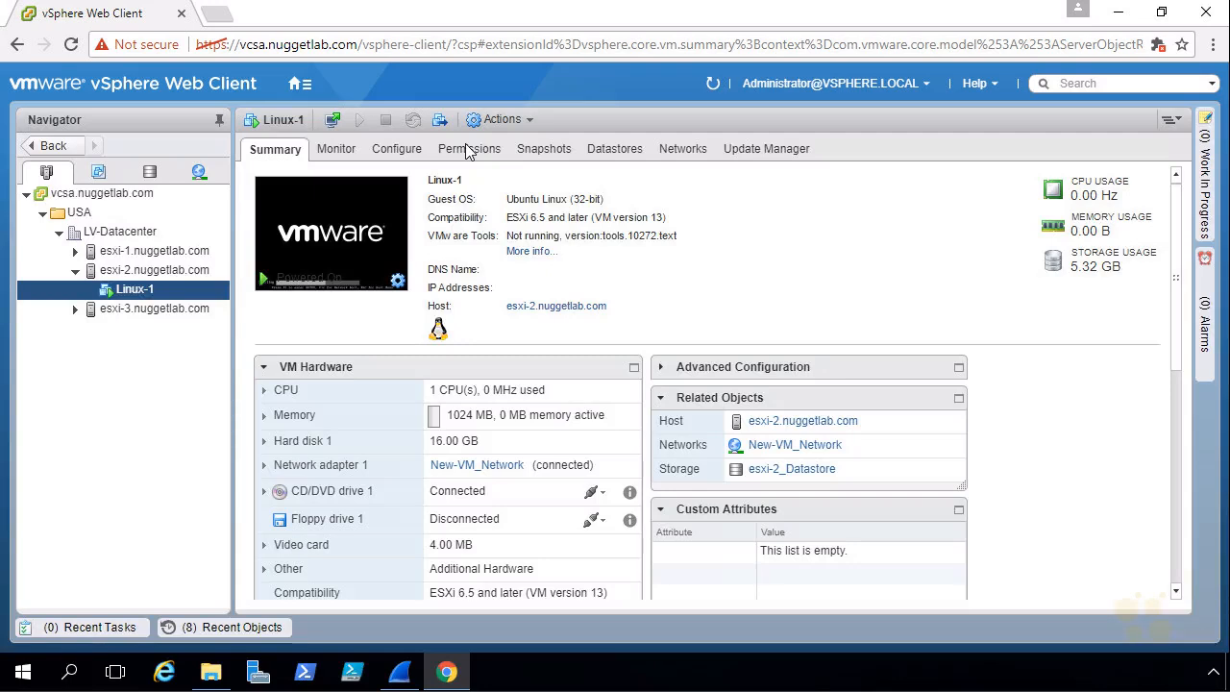
left_click(328, 240)
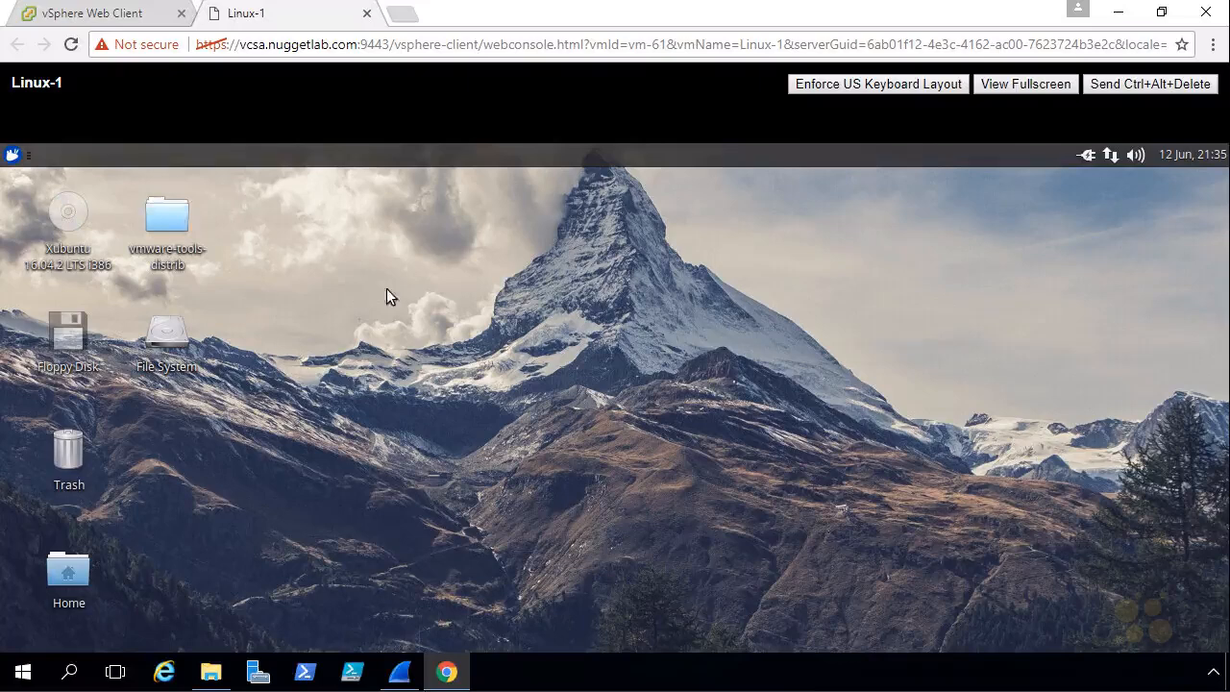
left_click(13, 157)
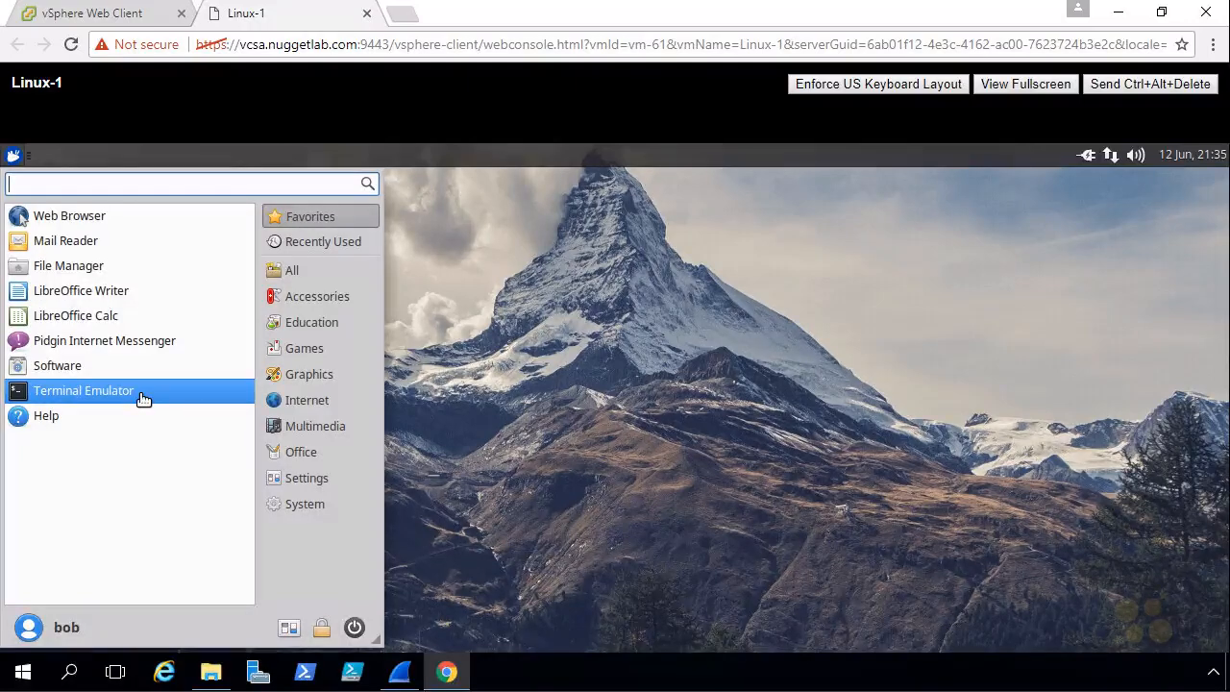
left_click(139, 392)
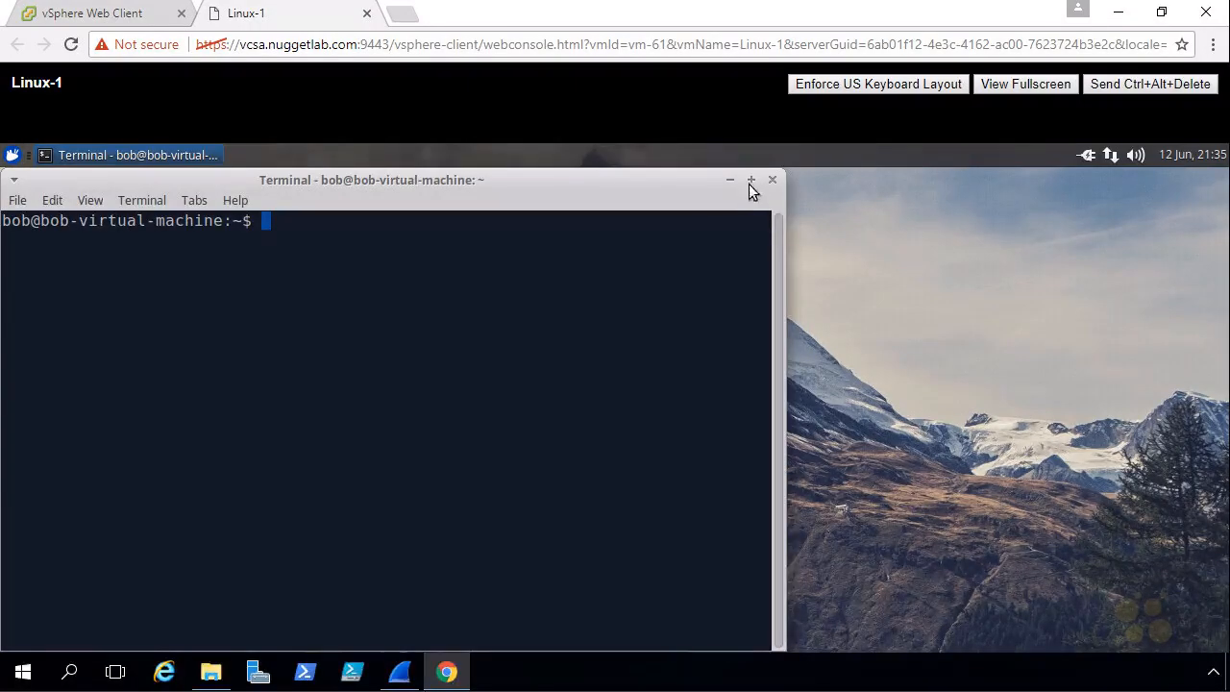
left_click(751, 180)
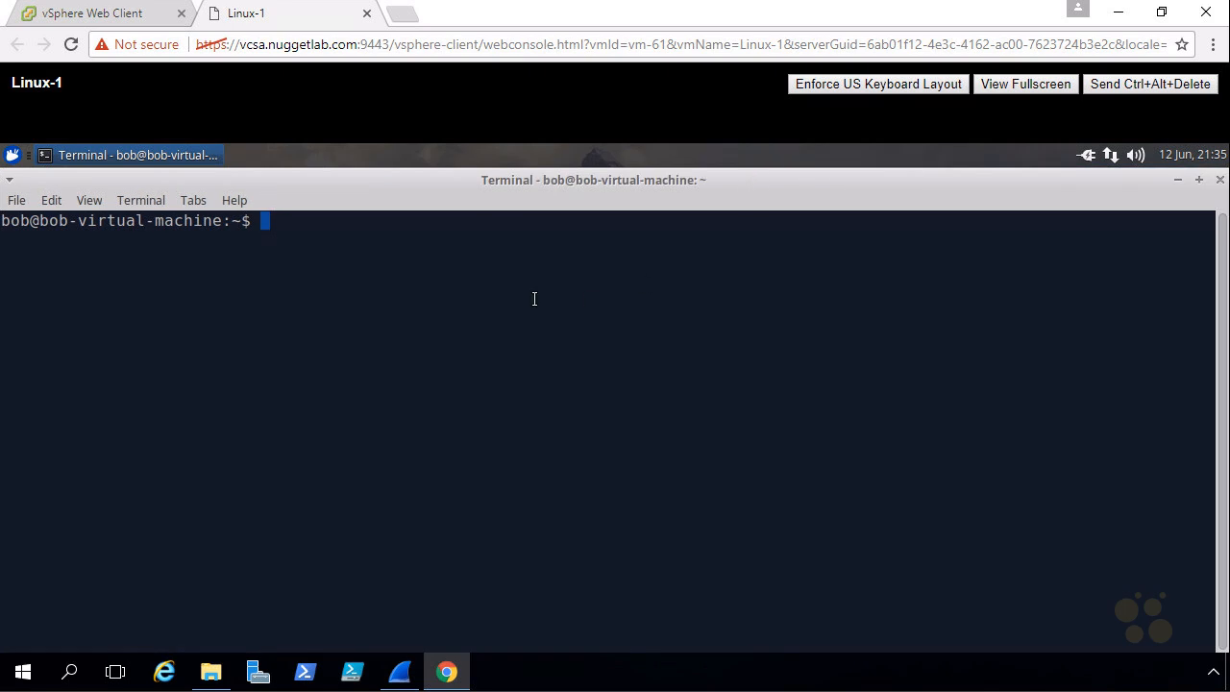
type("ping www.google.com")
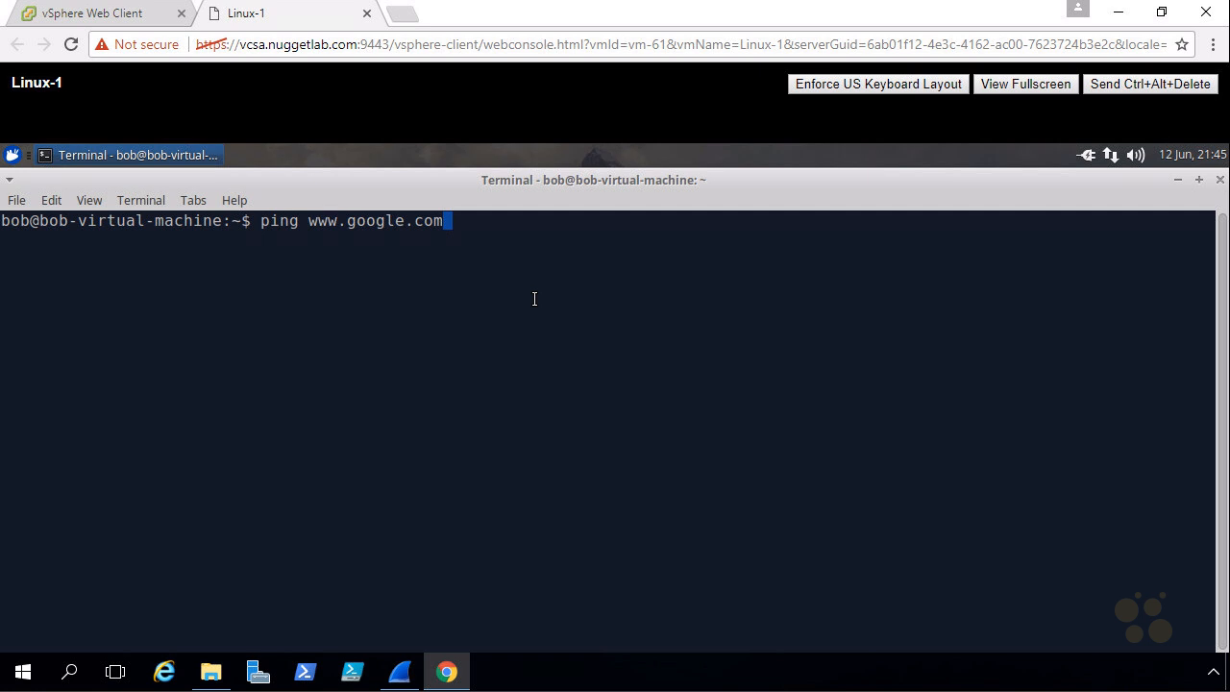
key("Return")
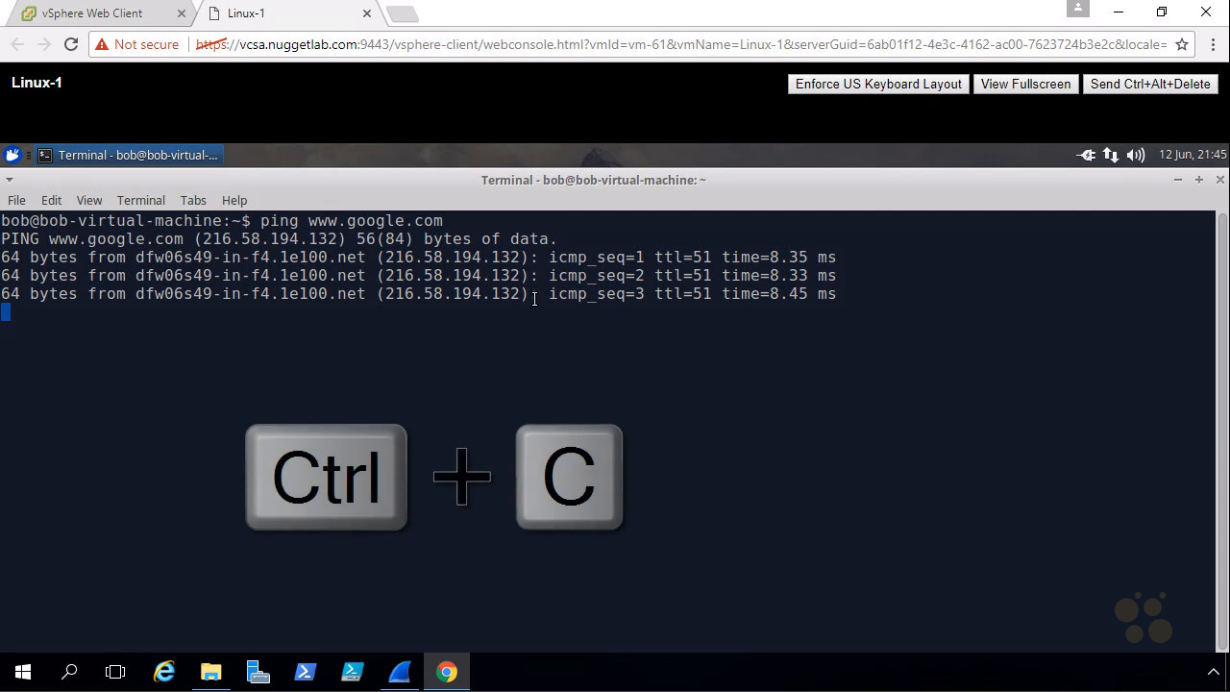
key("ctrl+c")
Step: Run ifconfig and mark the 10.3.3.101 address in its output
type("ifconfig")
key("Return")
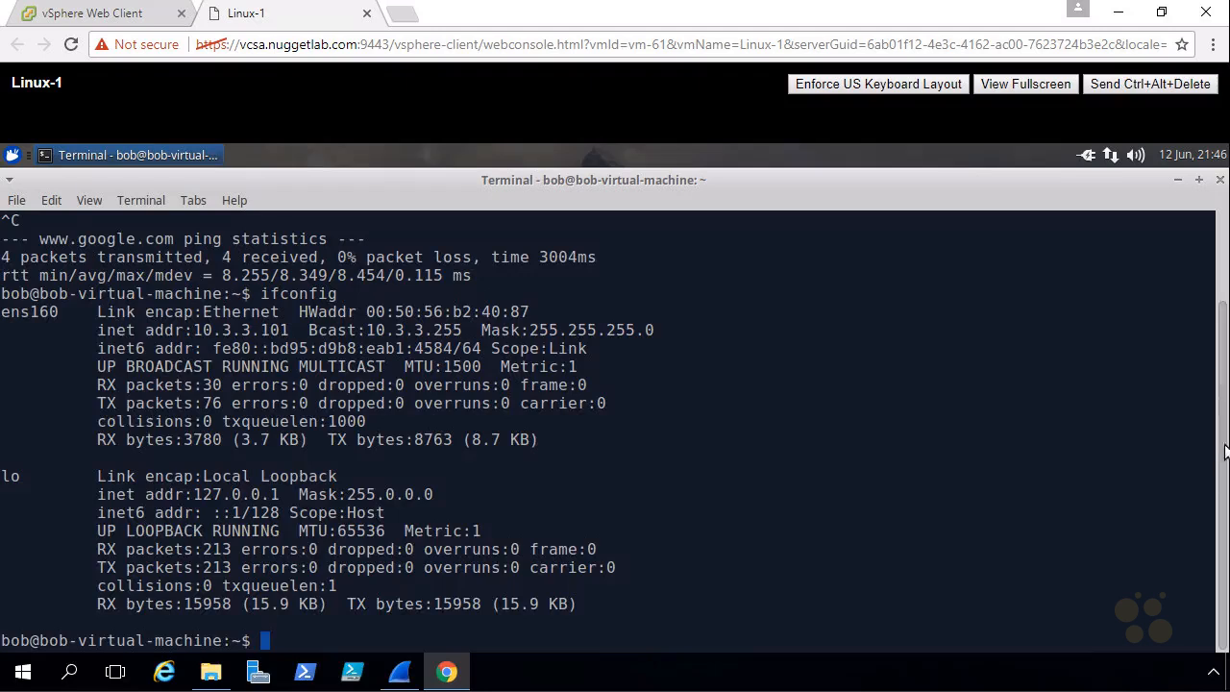
scroll(1219, 374, "up", 1)
scroll(1218, 373, "up", 2)
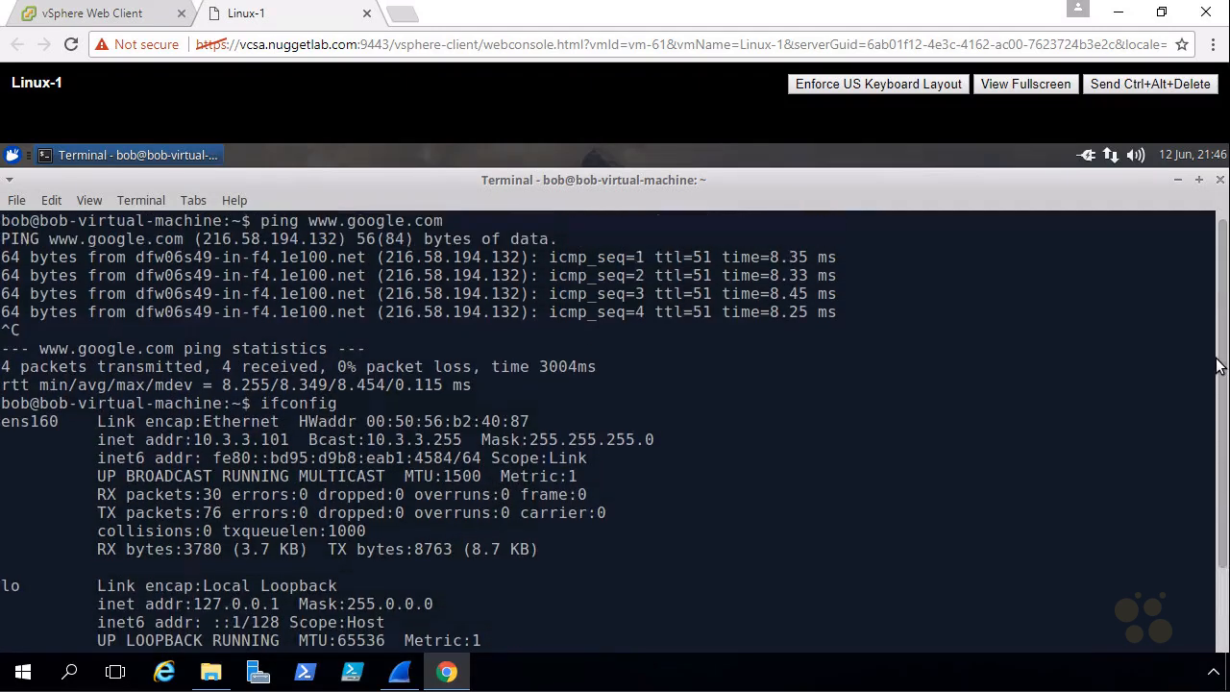
left_click_drag(260, 403, 367, 403)
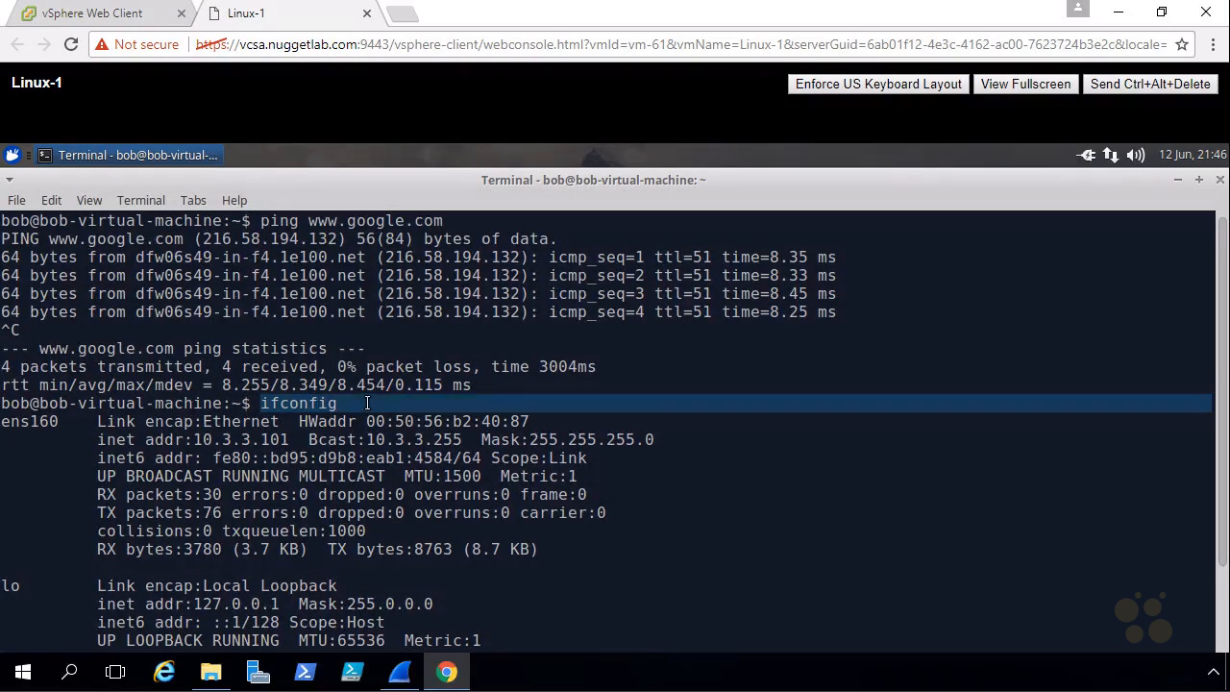
key("ctrl+2")
mouse_move(215, 428)
left_mouse_down()
mouse_move(198, 455)
mouse_move(293, 454)
mouse_move(213, 431)
left_mouse_up()
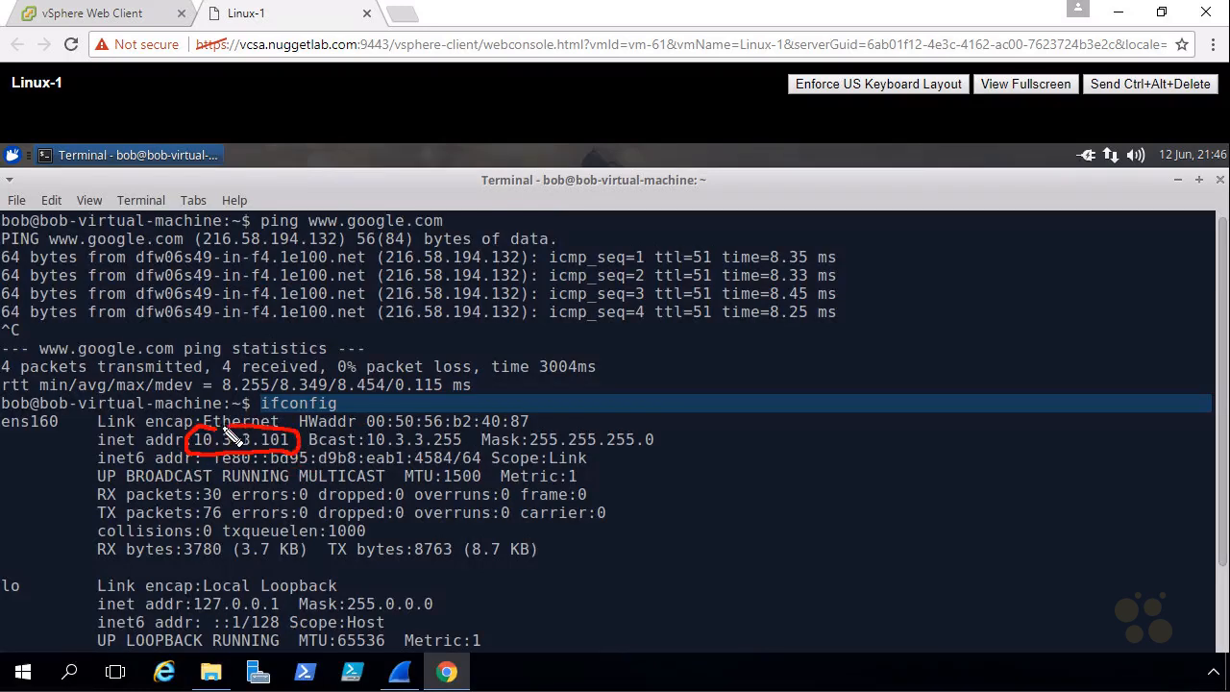
key("Escape")
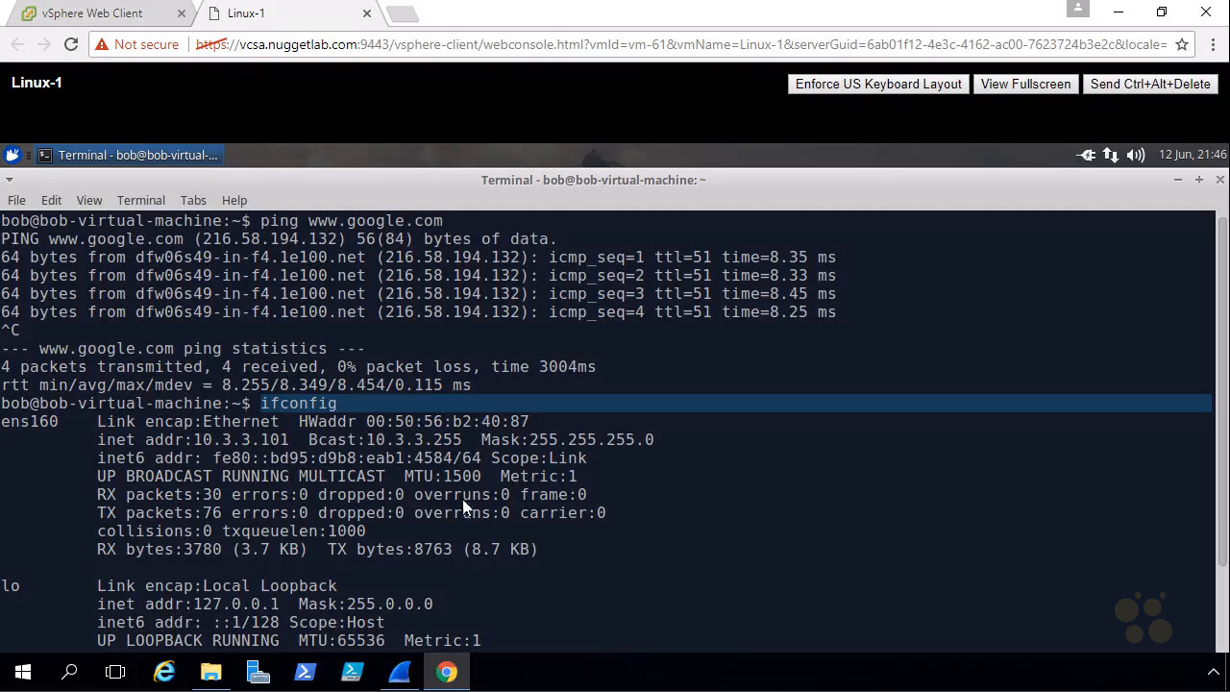
left_click(404, 678)
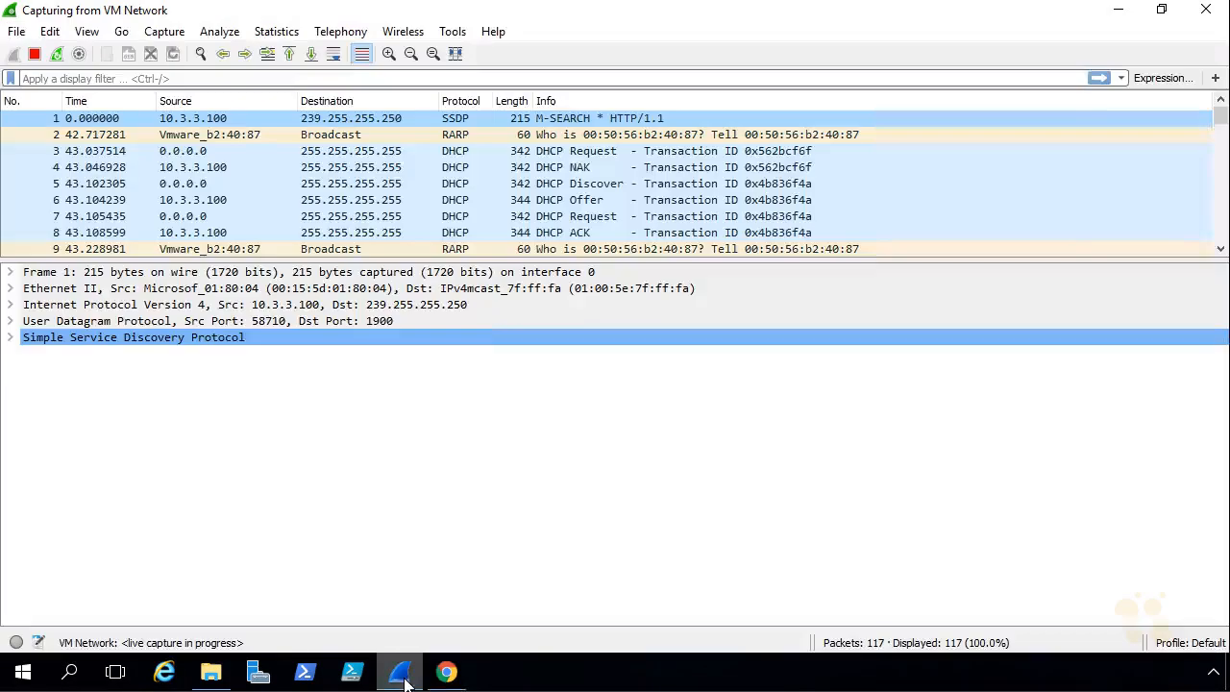
left_click(35, 55)
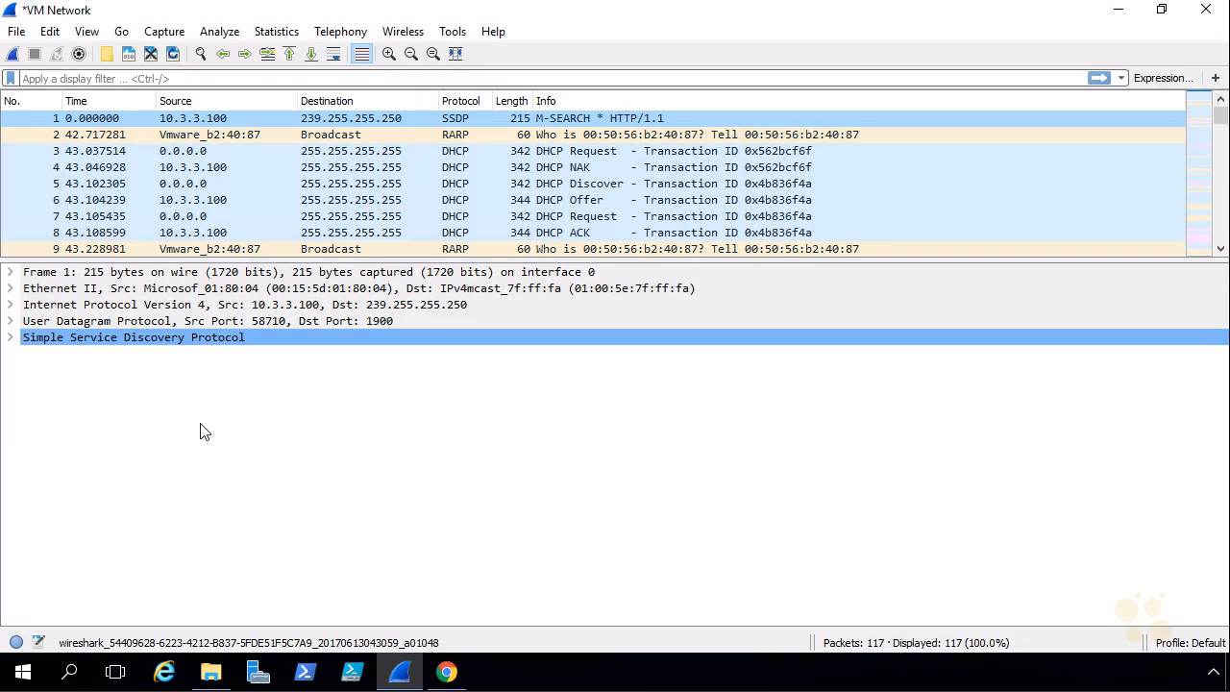
left_click(172, 79)
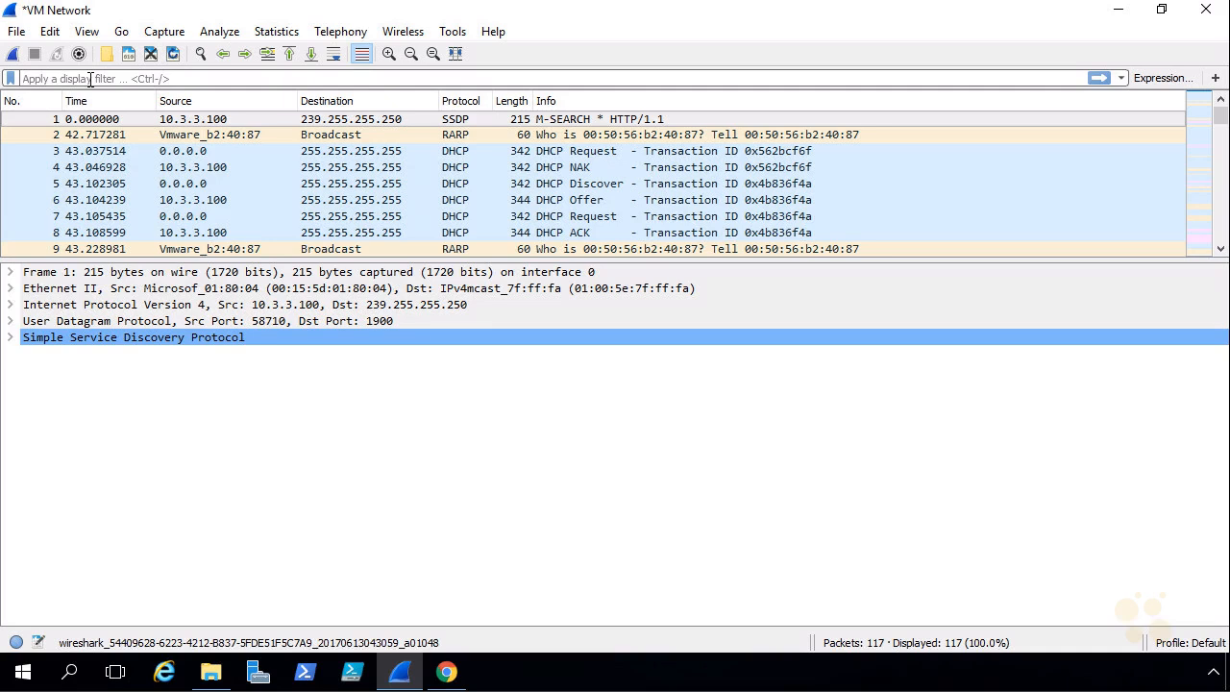
type("bootp")
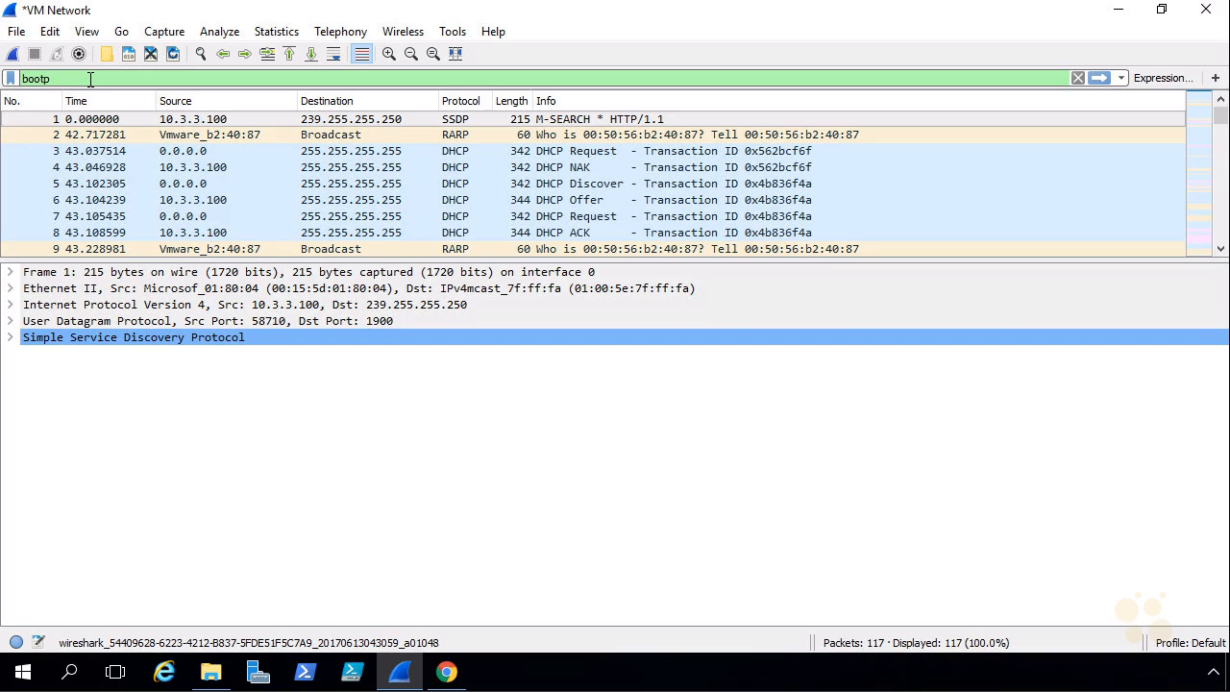
key("Return")
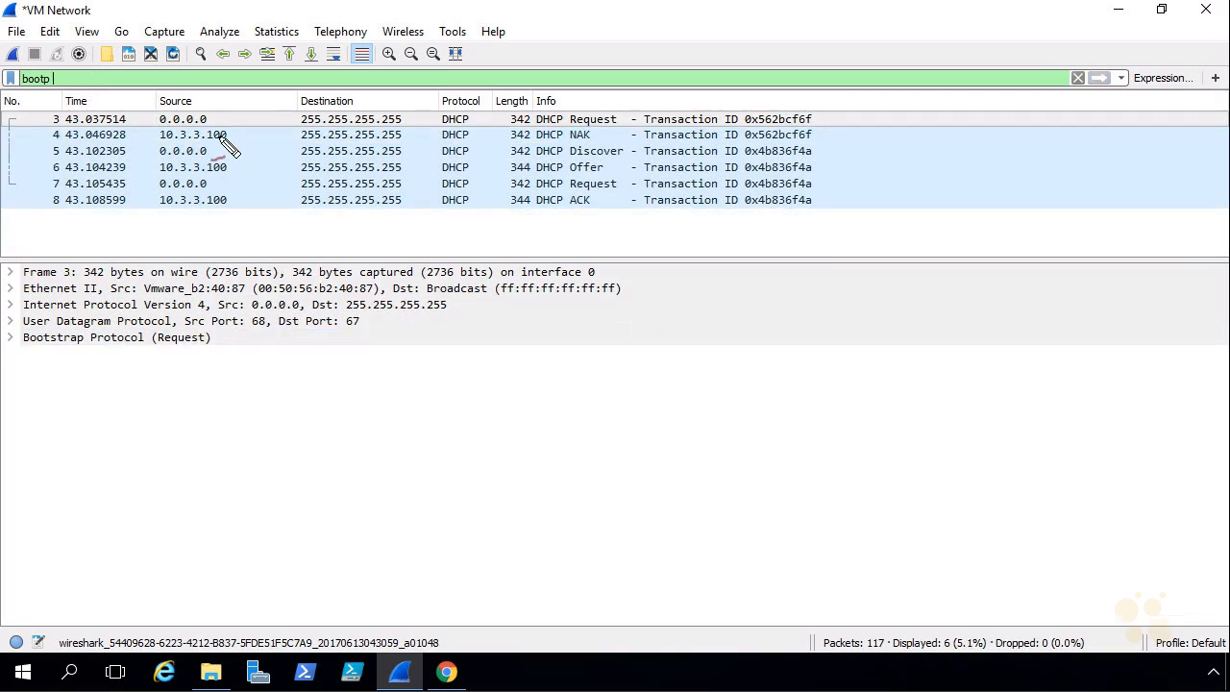
mouse_move(559, 127)
left_mouse_down()
mouse_move(538, 145)
mouse_move(613, 132)
mouse_move(548, 107)
mouse_move(533, 123)
left_mouse_up()
left_click_drag(626, 69, 616, 96)
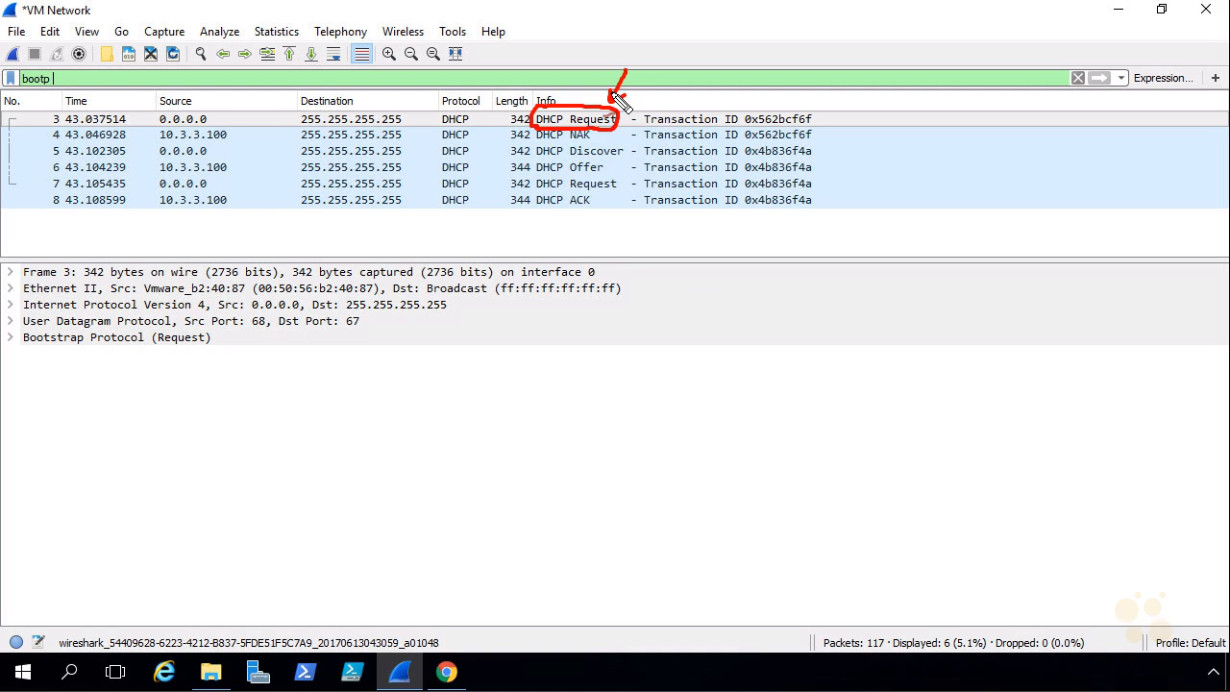
left_click_drag(615, 144, 595, 131)
left_click_drag(611, 133, 597, 143)
mouse_move(570, 143)
left_mouse_down()
mouse_move(620, 141)
mouse_move(564, 189)
mouse_move(562, 211)
left_mouse_up()
left_click_drag(635, 150, 626, 167)
left_click_drag(635, 173, 618, 203)
mouse_move(615, 149)
left_mouse_down()
mouse_move(656, 192)
mouse_move(574, 209)
left_mouse_up()
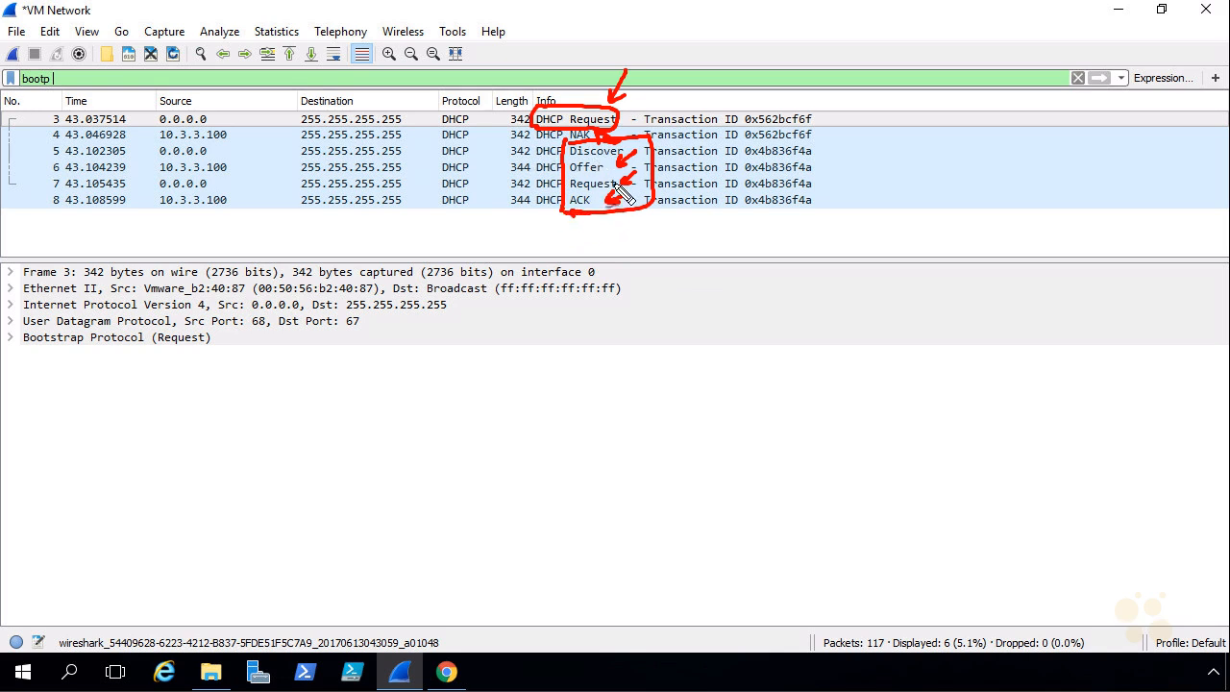
mouse_move(657, 81)
left_mouse_down()
mouse_move(627, 105)
mouse_move(642, 103)
left_mouse_up()
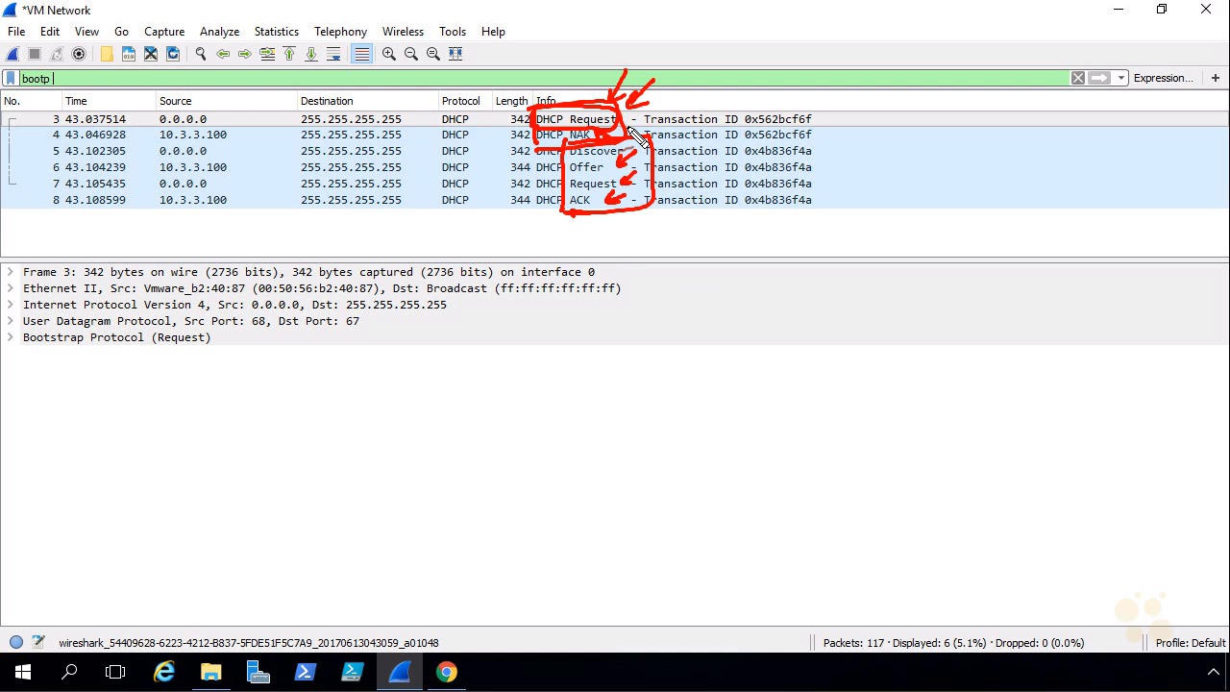
key("Escape")
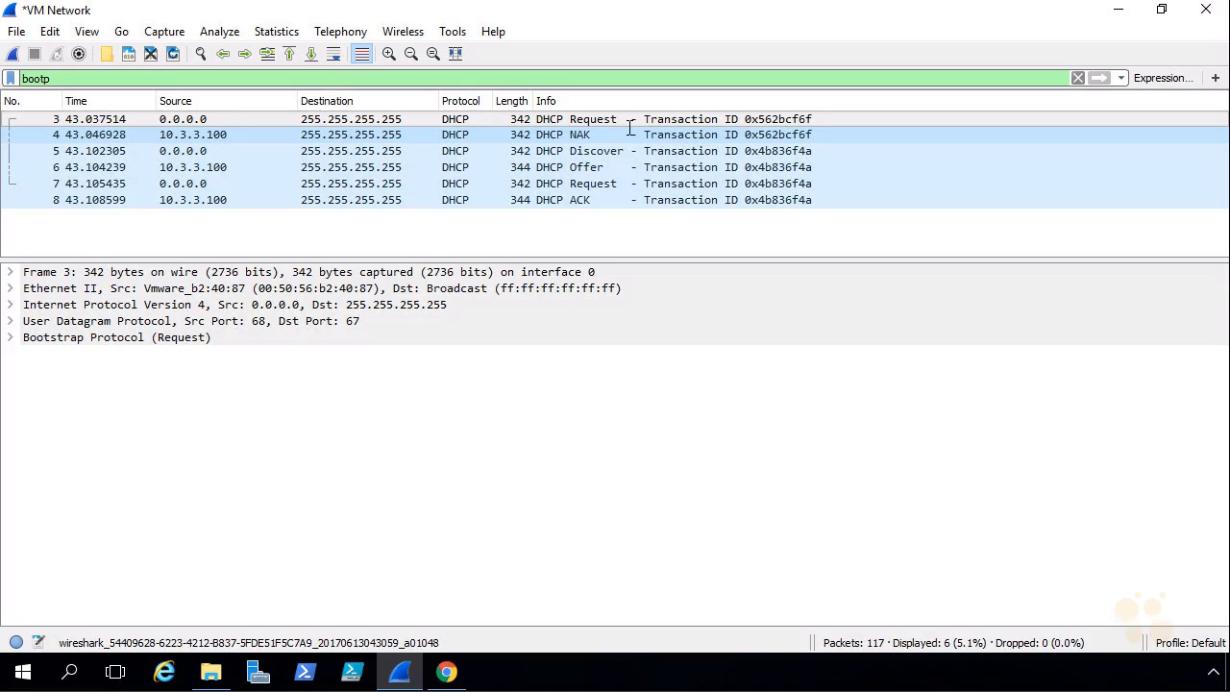
Step: Expand Bootstrap Protocol and Option 50 to inspect the Requested IP 192.168.1.104
left_click(9, 339)
scroll(29, 442, "down", 2)
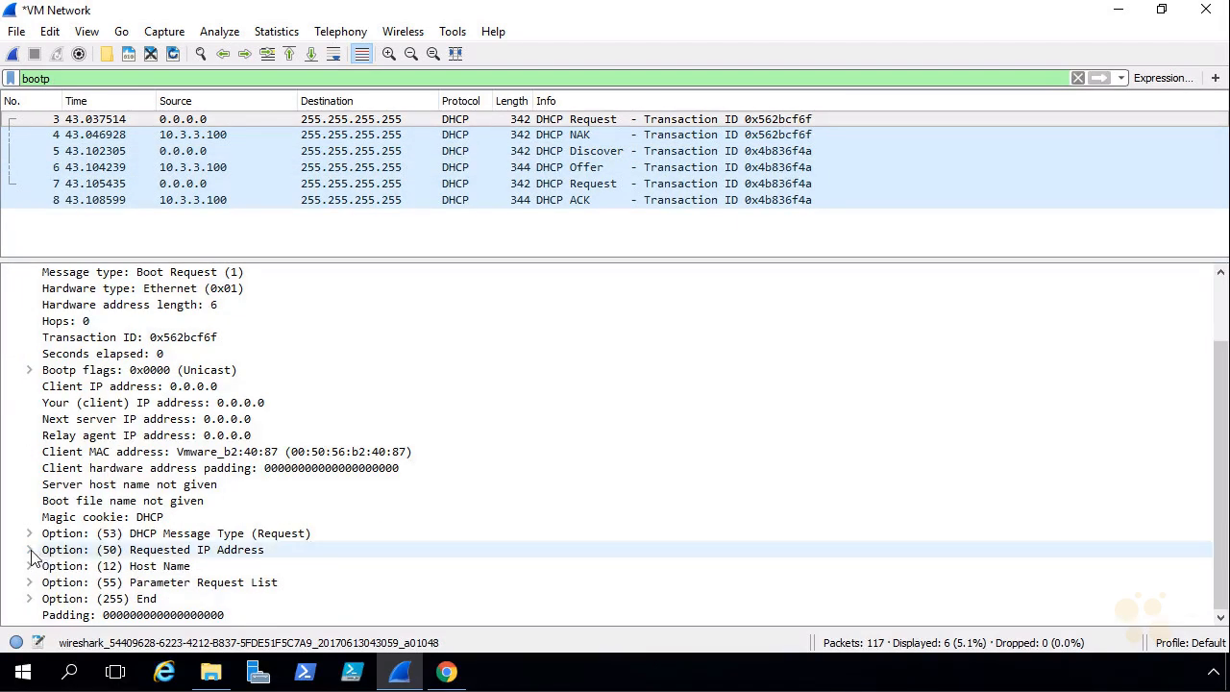
left_click(30, 549)
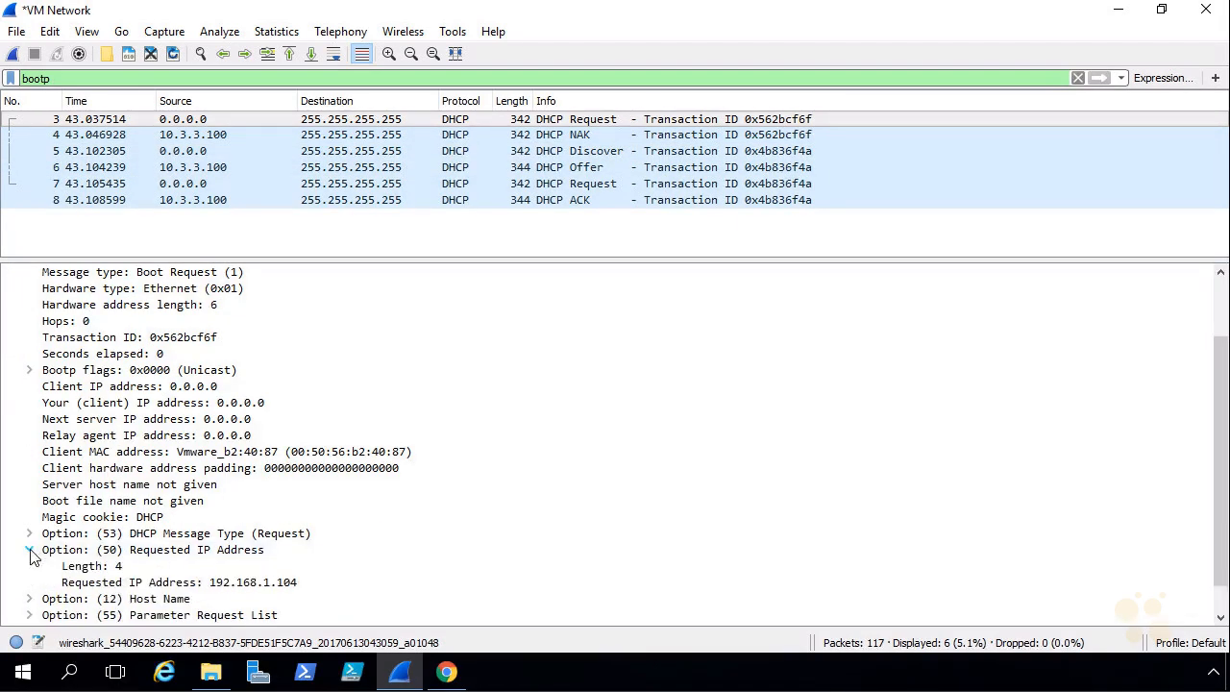
left_click(233, 584)
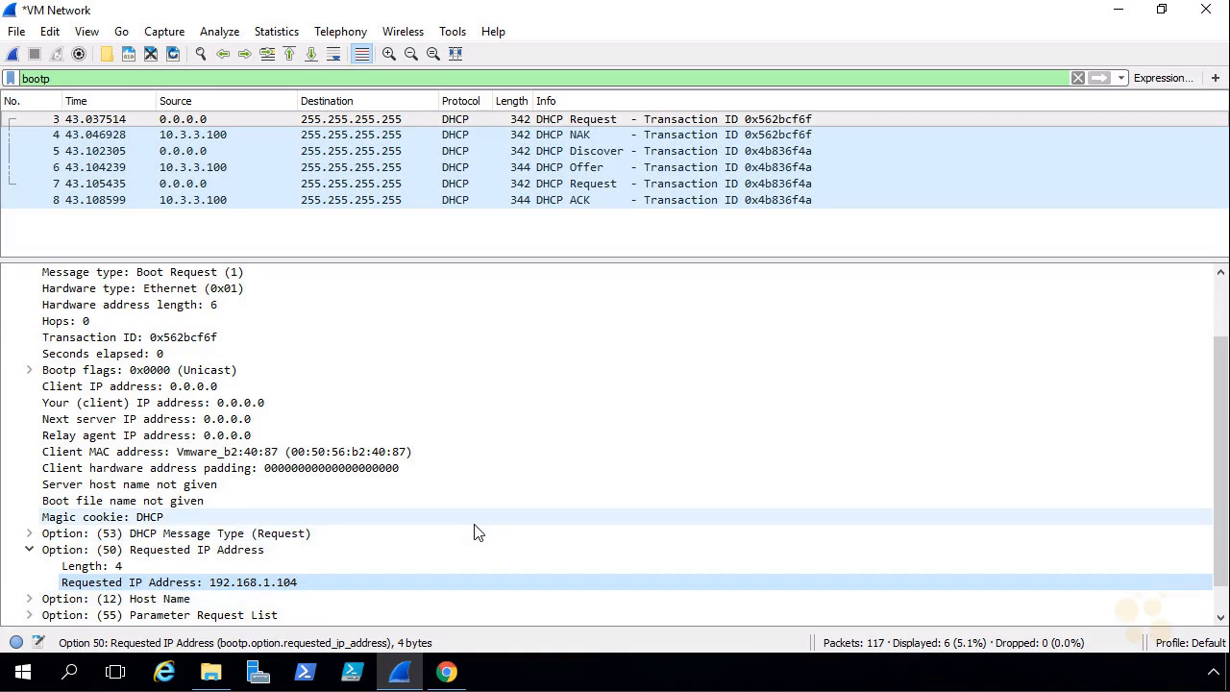
Step: Inspect the DHCP Offer's client IP 10.3.3.101, then bring the Linux-1 console forward
left_click(590, 152)
left_click(594, 167)
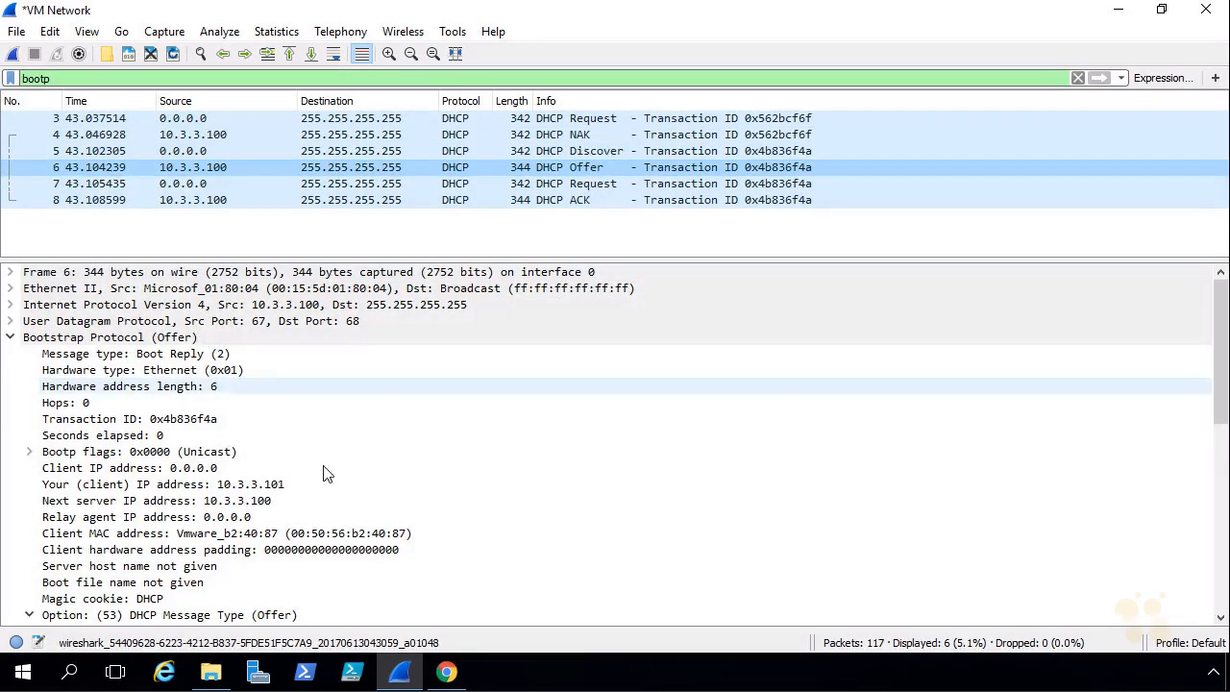
left_click(219, 487)
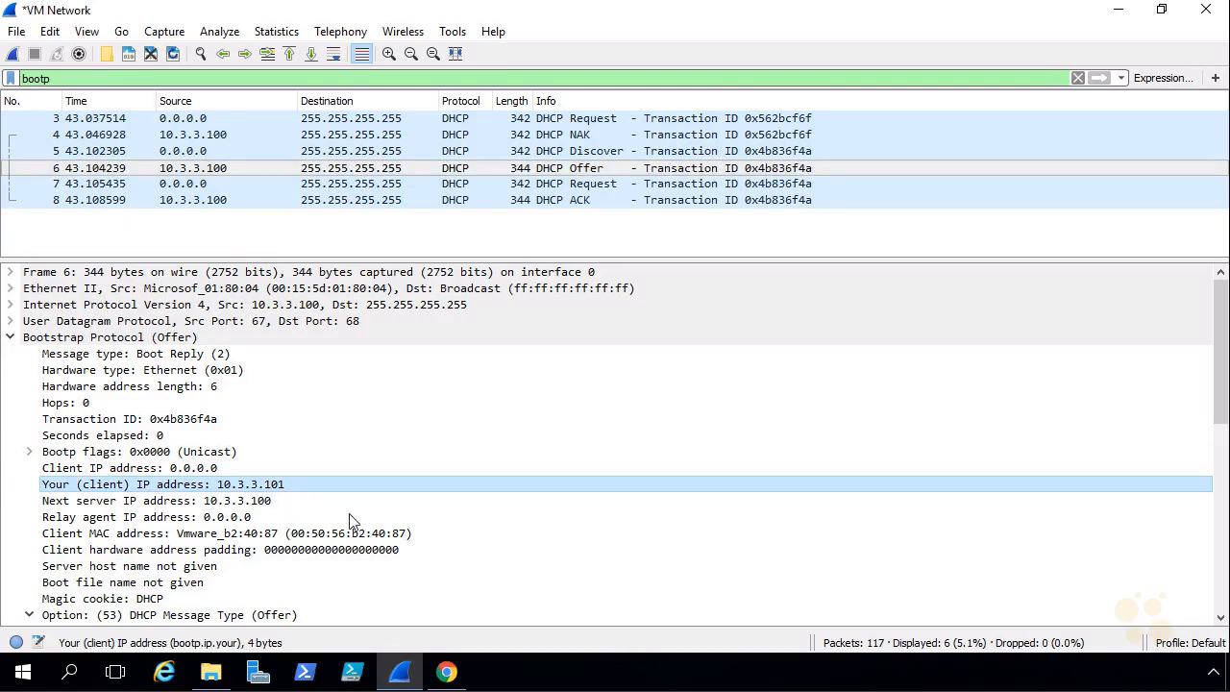
left_click(448, 673)
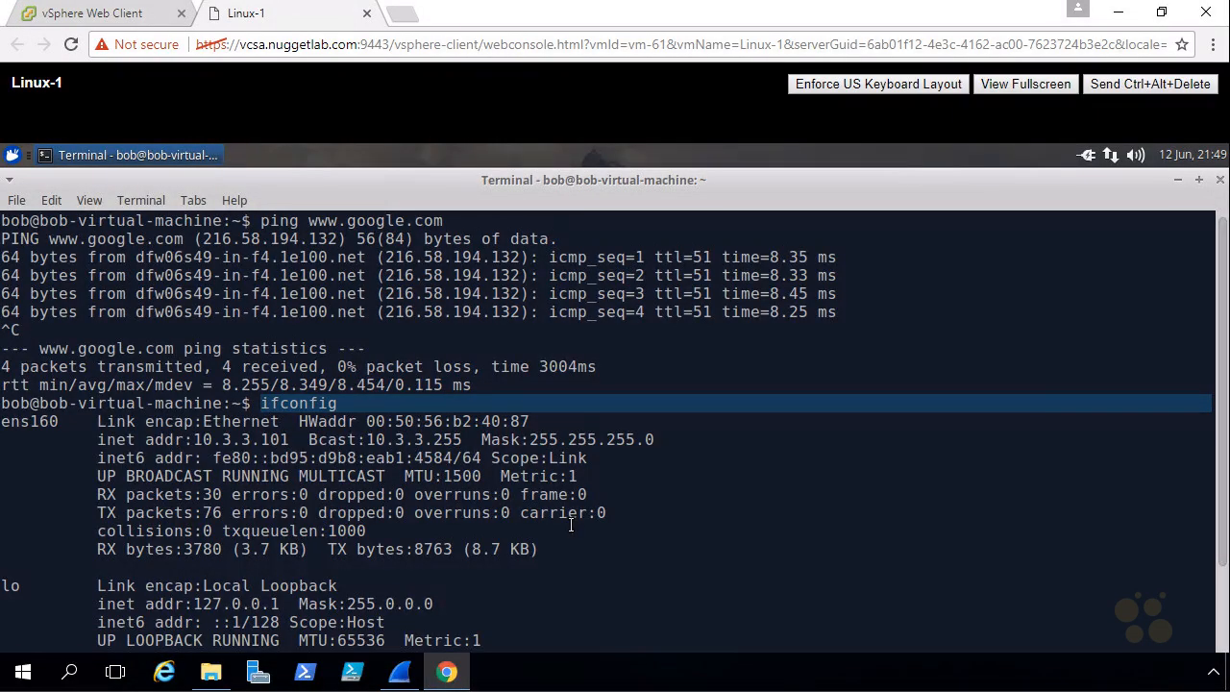
Step: Quit Wireshark without saving, close the Linux-1 terminal, and restore the browser window
mouse_move(212, 429)
left_mouse_down()
mouse_move(187, 446)
mouse_move(289, 454)
mouse_move(203, 432)
left_mouse_up()
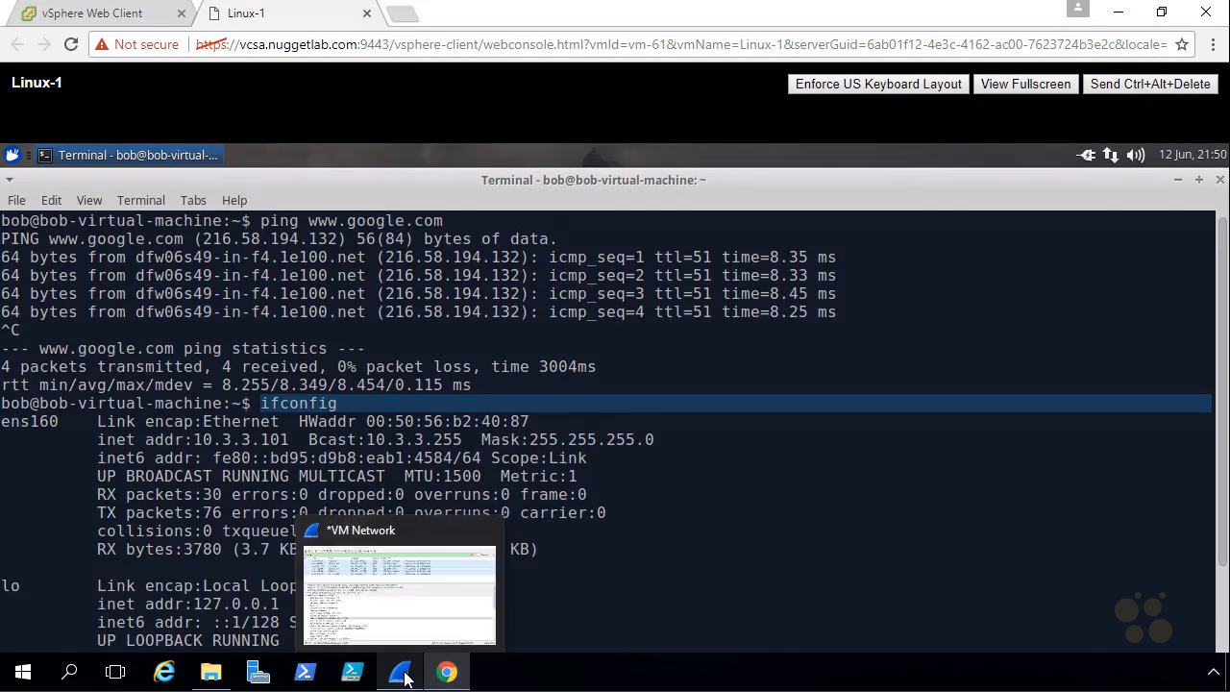
left_click(401, 672)
left_click(1205, 9)
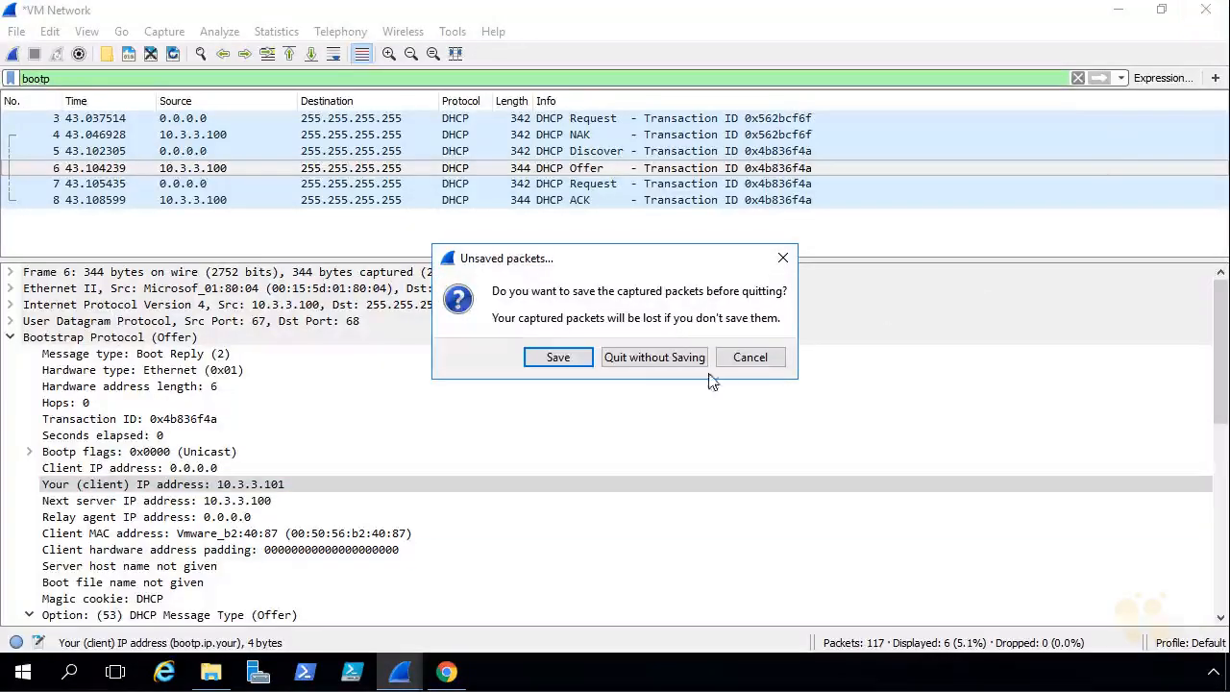
left_click(632, 362)
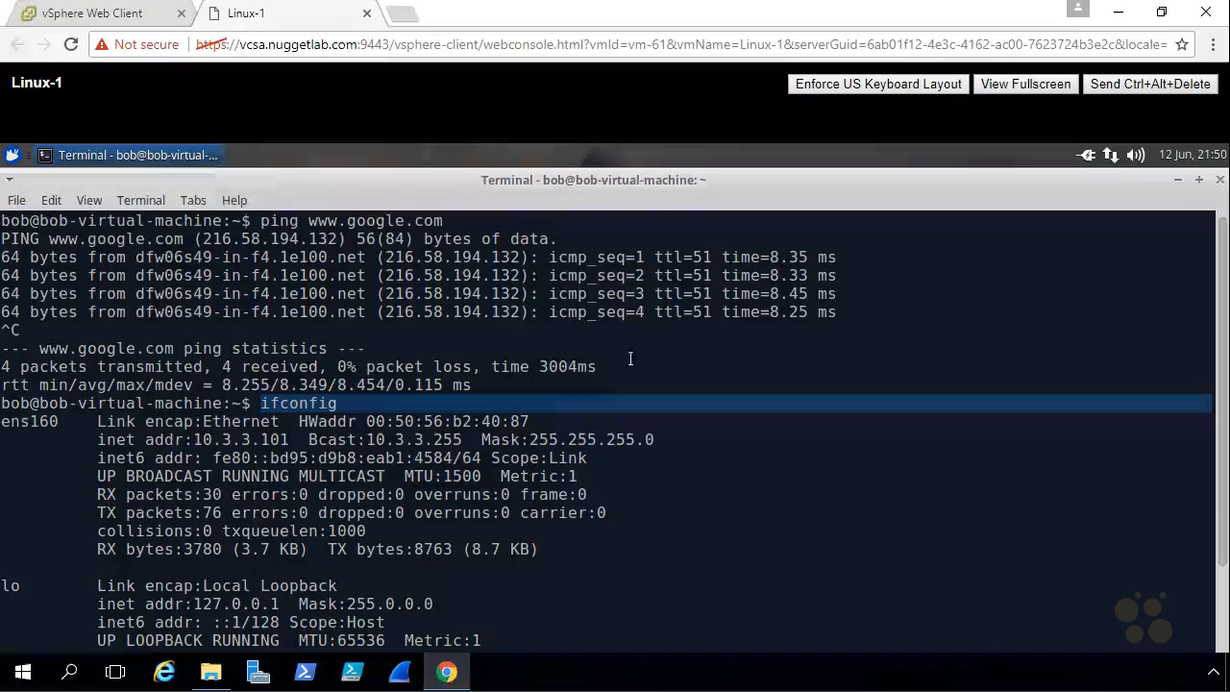
left_click(1220, 181)
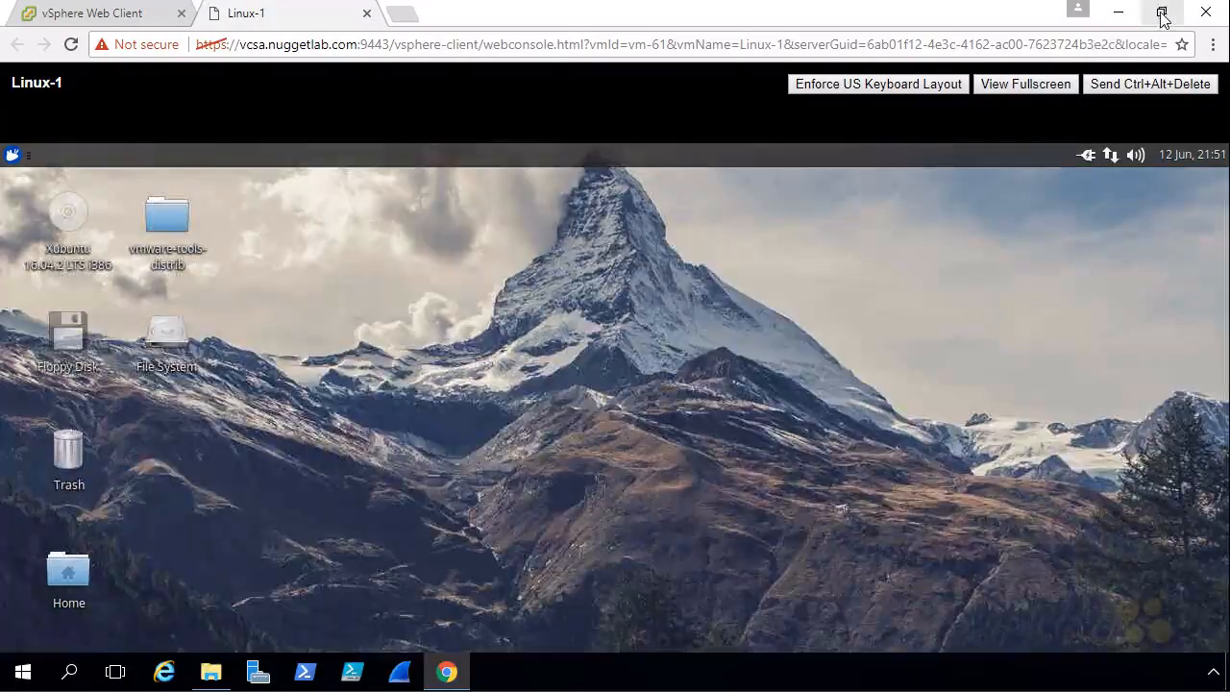
double_click(1011, 25)
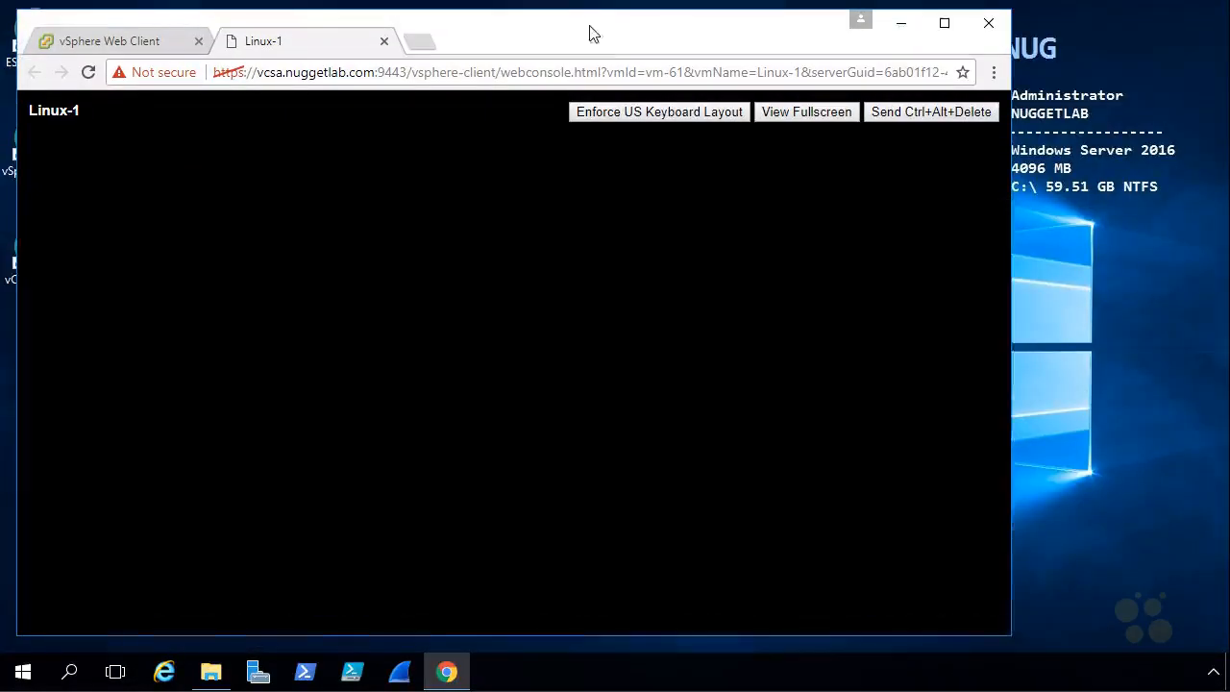
Step: Split the Linux-1 console into its own window, tile both side by side, then maximize vSphere
left_click_drag(577, 52, 566, 69)
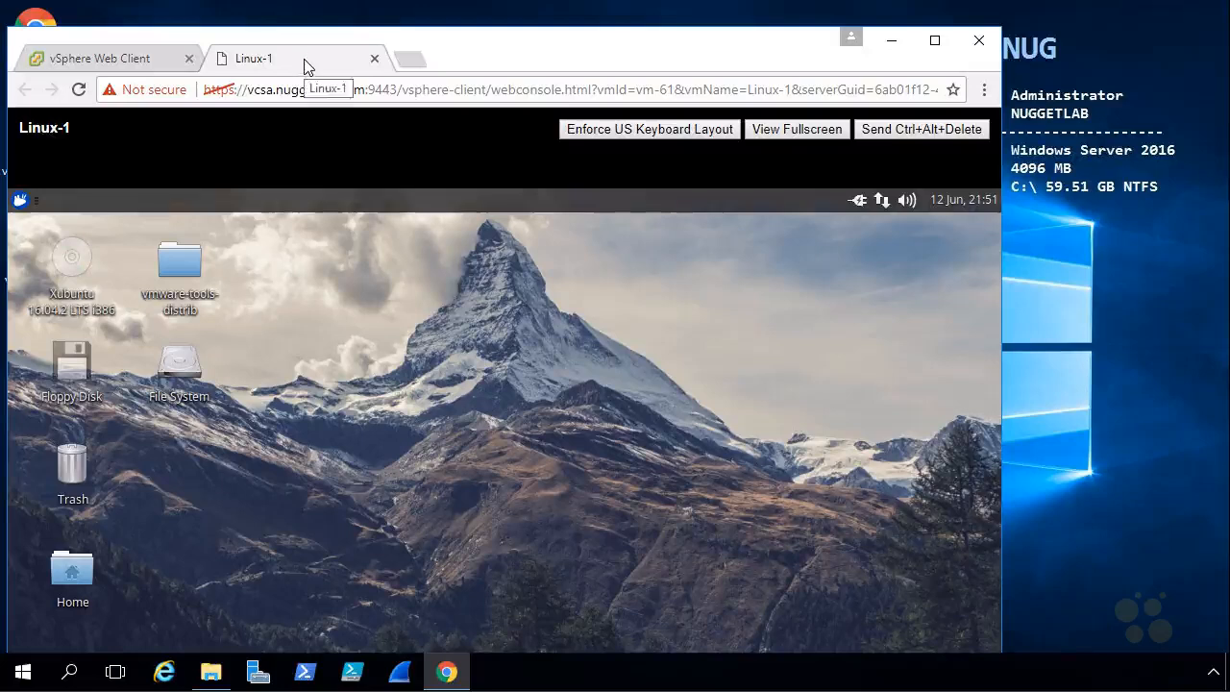
left_click_drag(676, 92, 1061, 190)
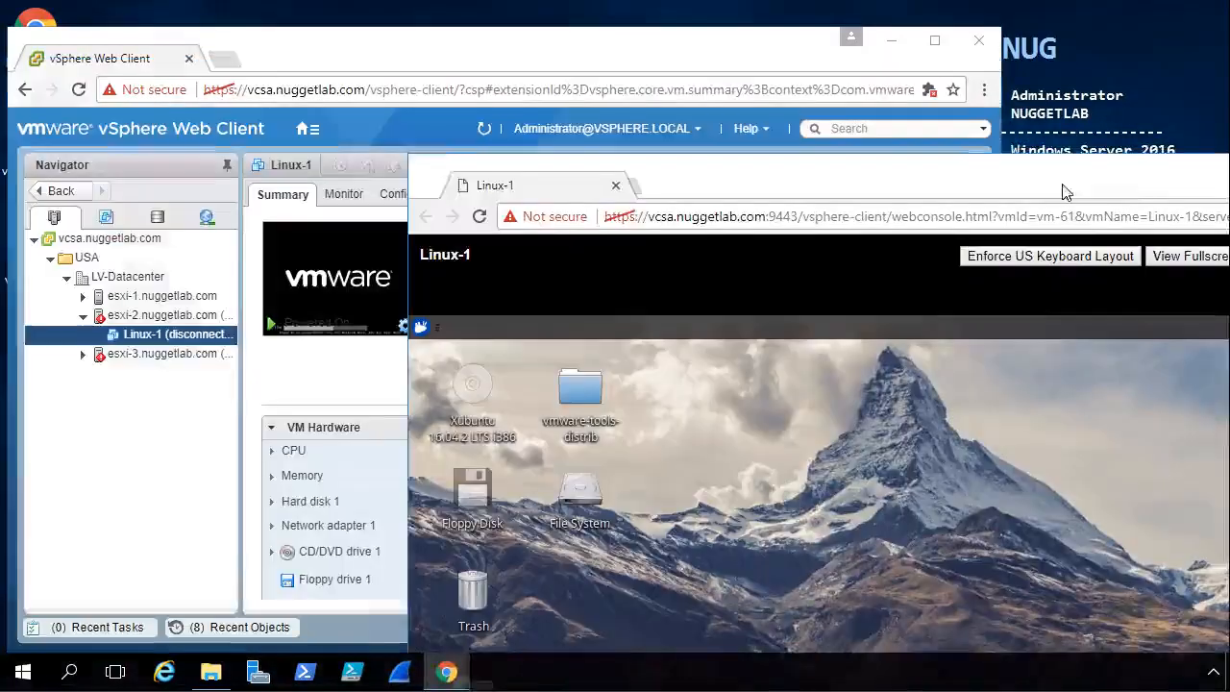
right_click(663, 682)
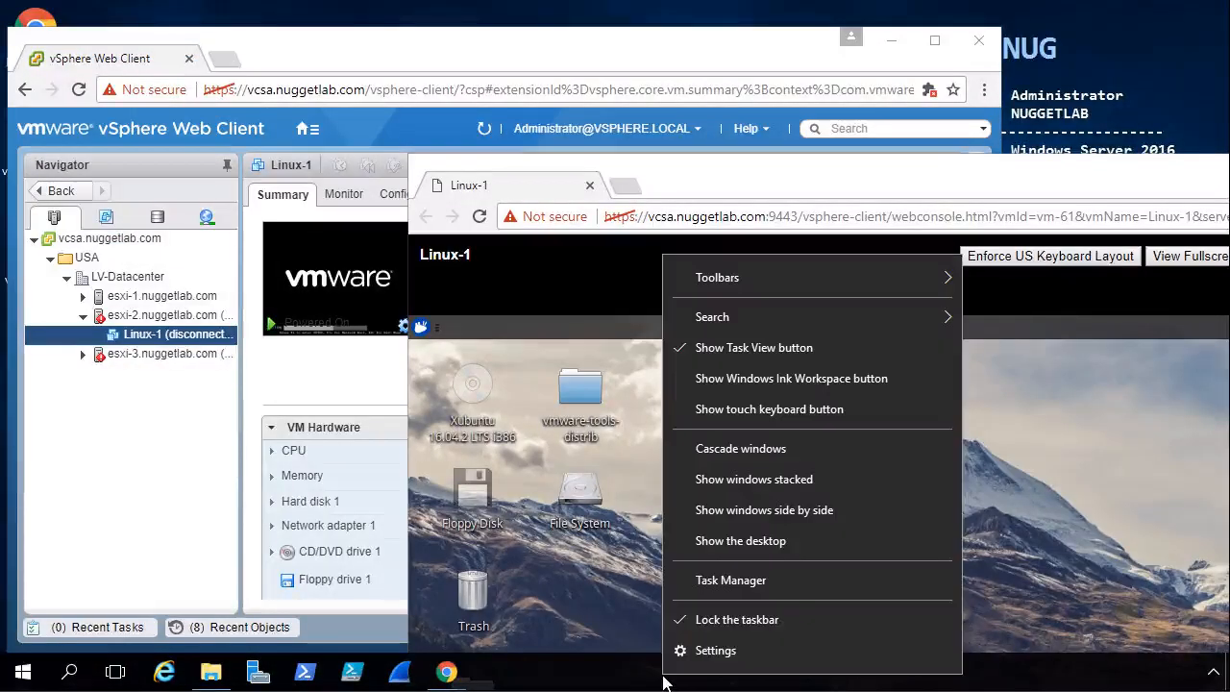
left_click(781, 510)
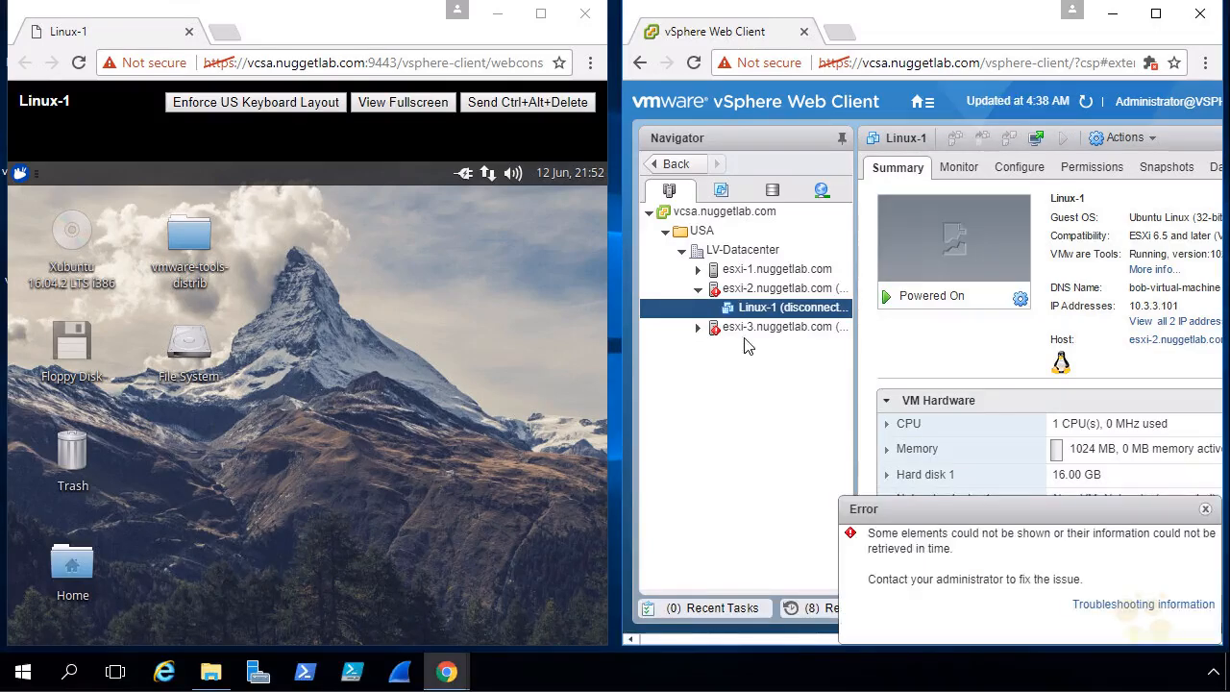
left_click(1156, 14)
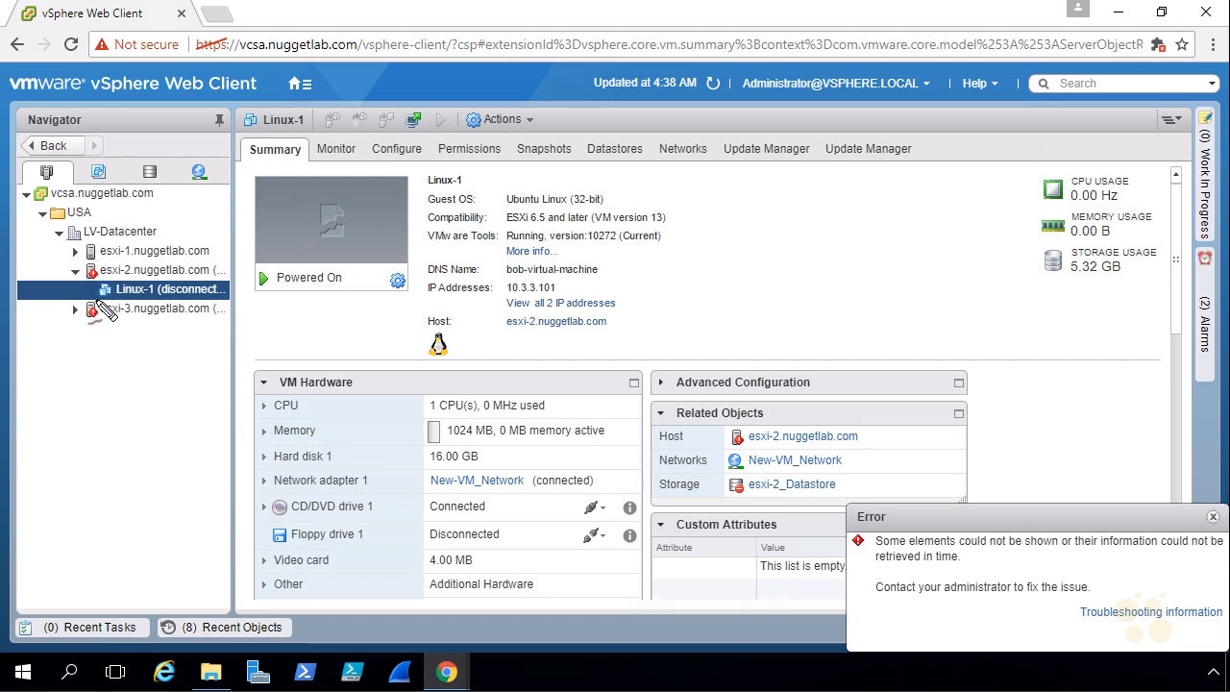
Step: Point out hosts esxi-2 and esxi-3 in the Navigator, then minimize the vSphere window
mouse_move(46, 261)
left_mouse_down()
mouse_move(73, 269)
mouse_move(60, 276)
left_mouse_up()
mouse_move(45, 340)
left_mouse_down()
mouse_move(75, 318)
mouse_move(73, 335)
left_mouse_up()
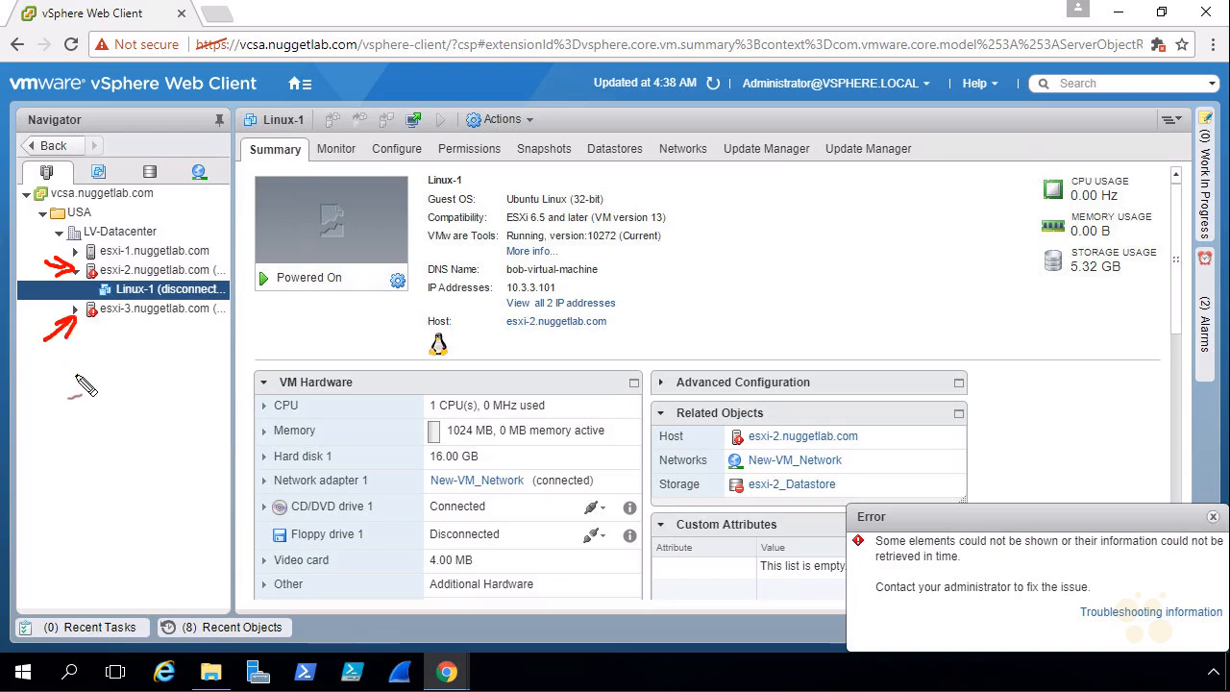
left_click(114, 272)
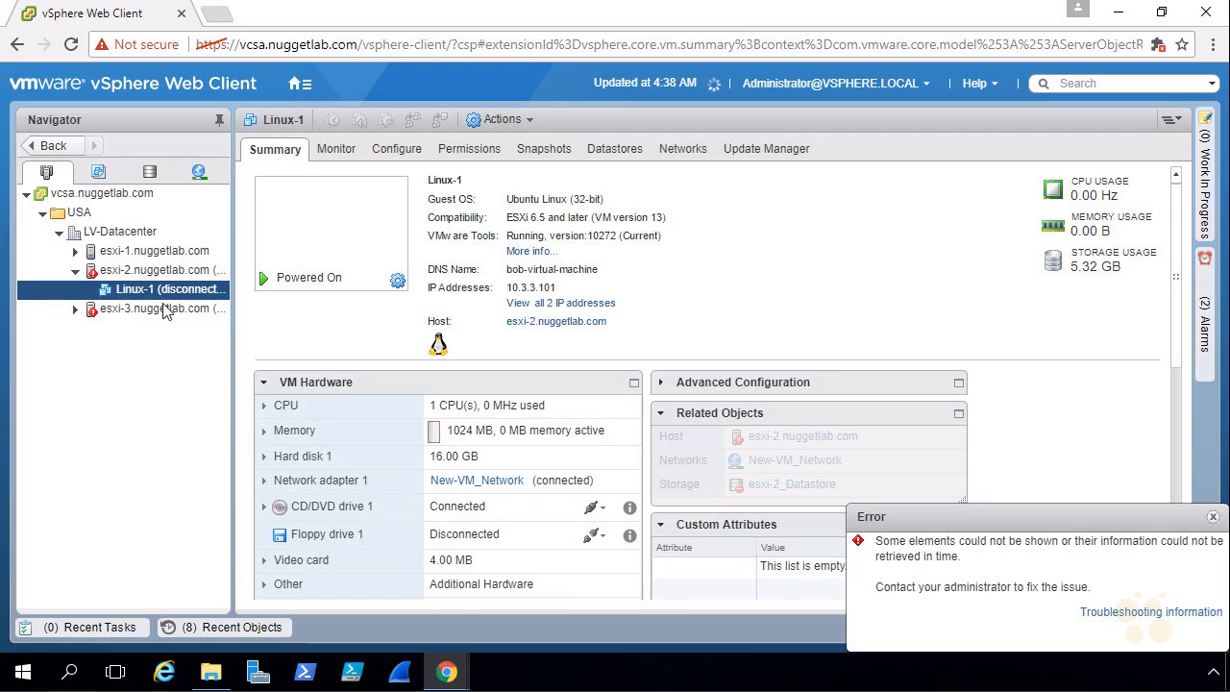
left_click(156, 273)
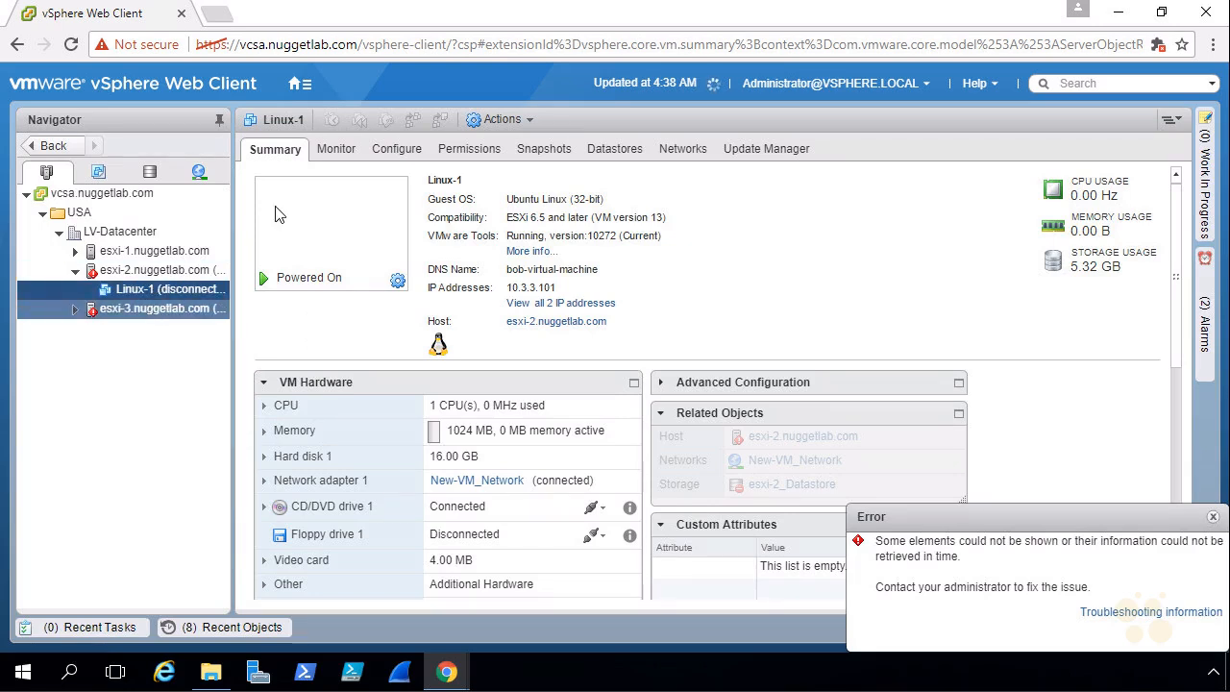
left_click(1117, 12)
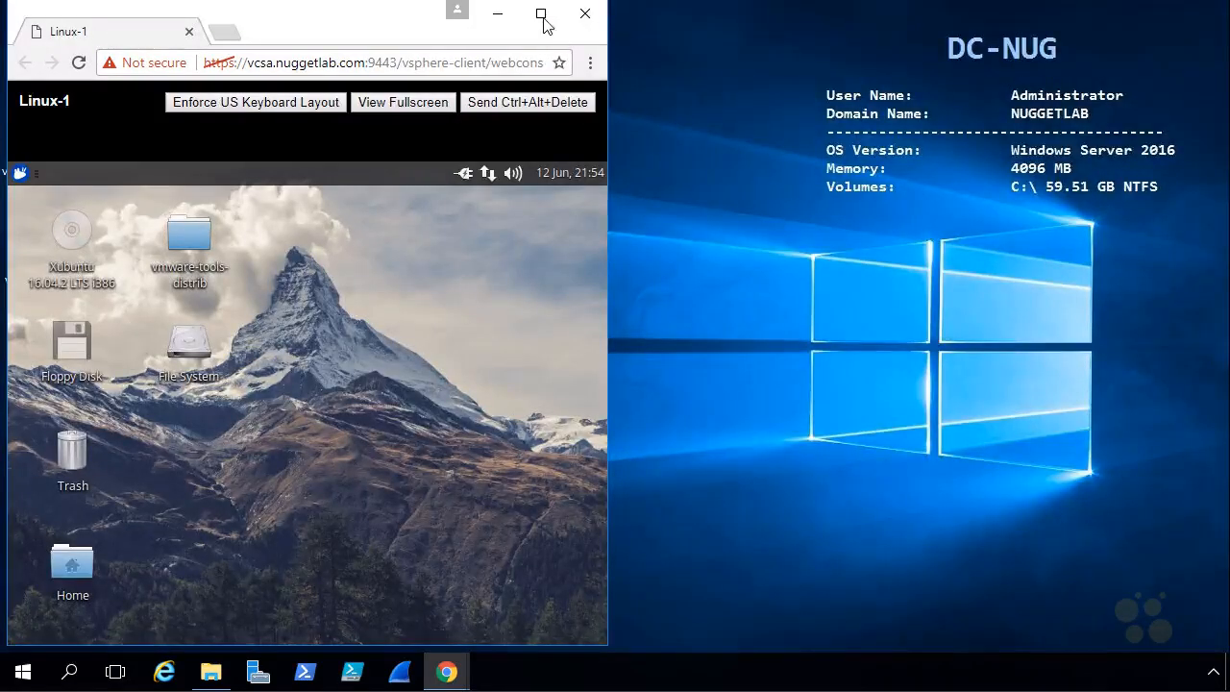
left_click(541, 14)
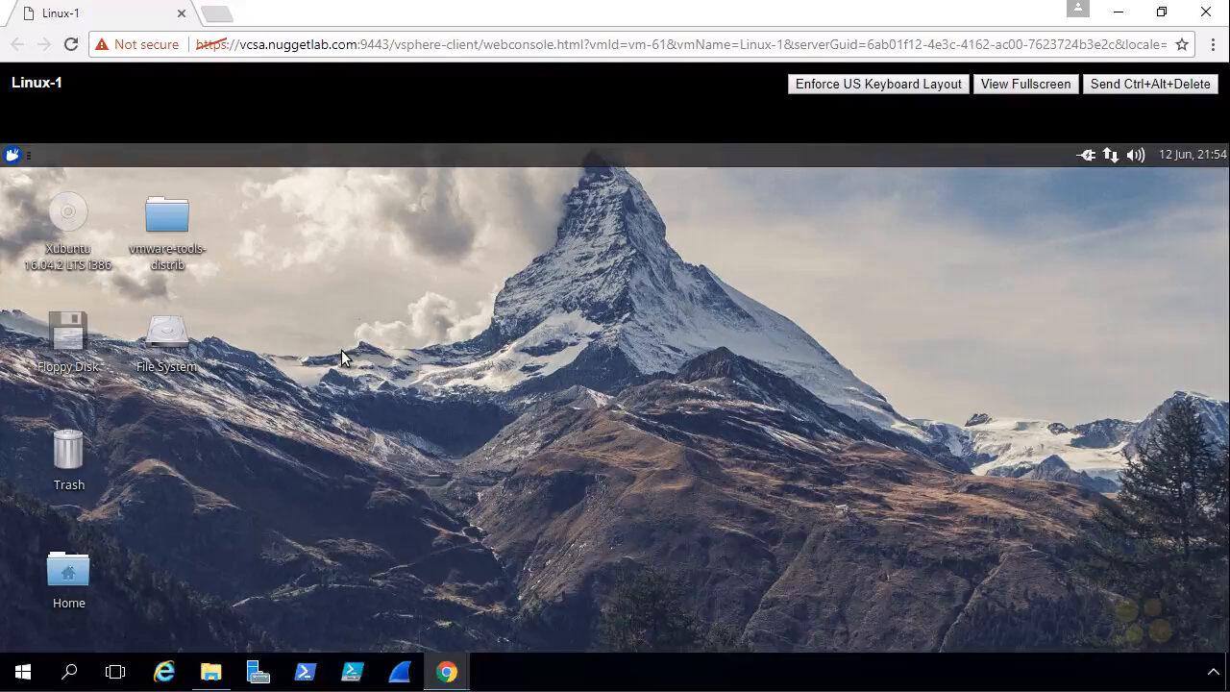
left_click(11, 156)
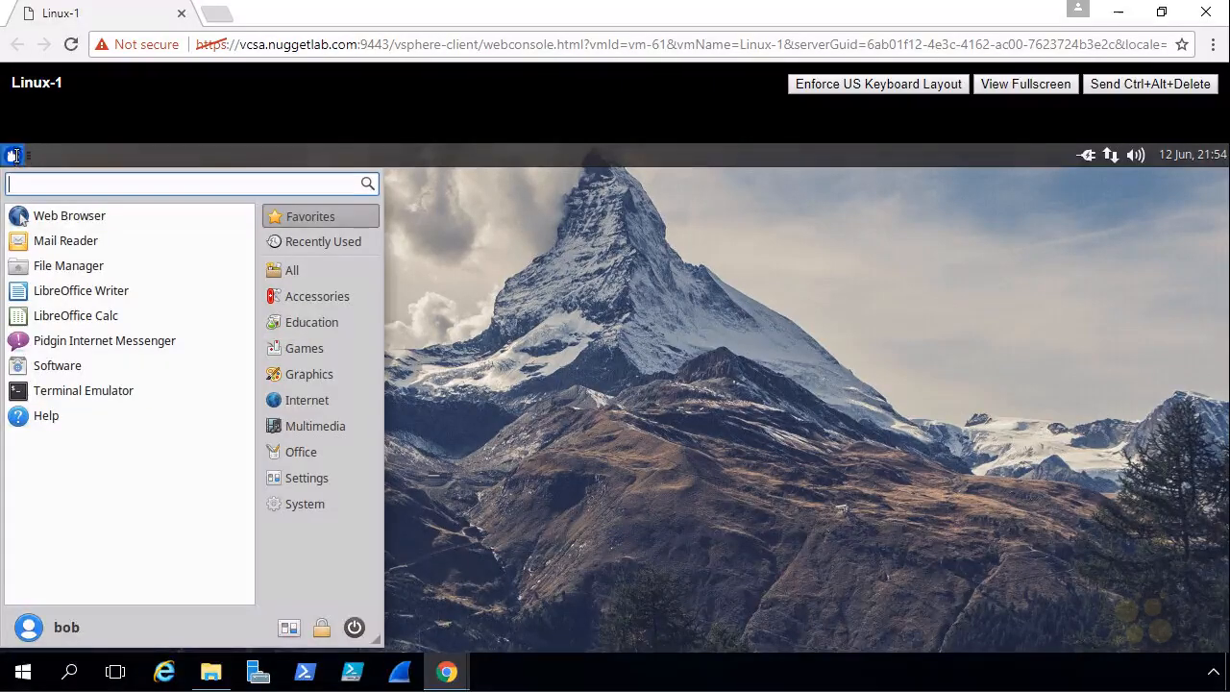
left_click(67, 225)
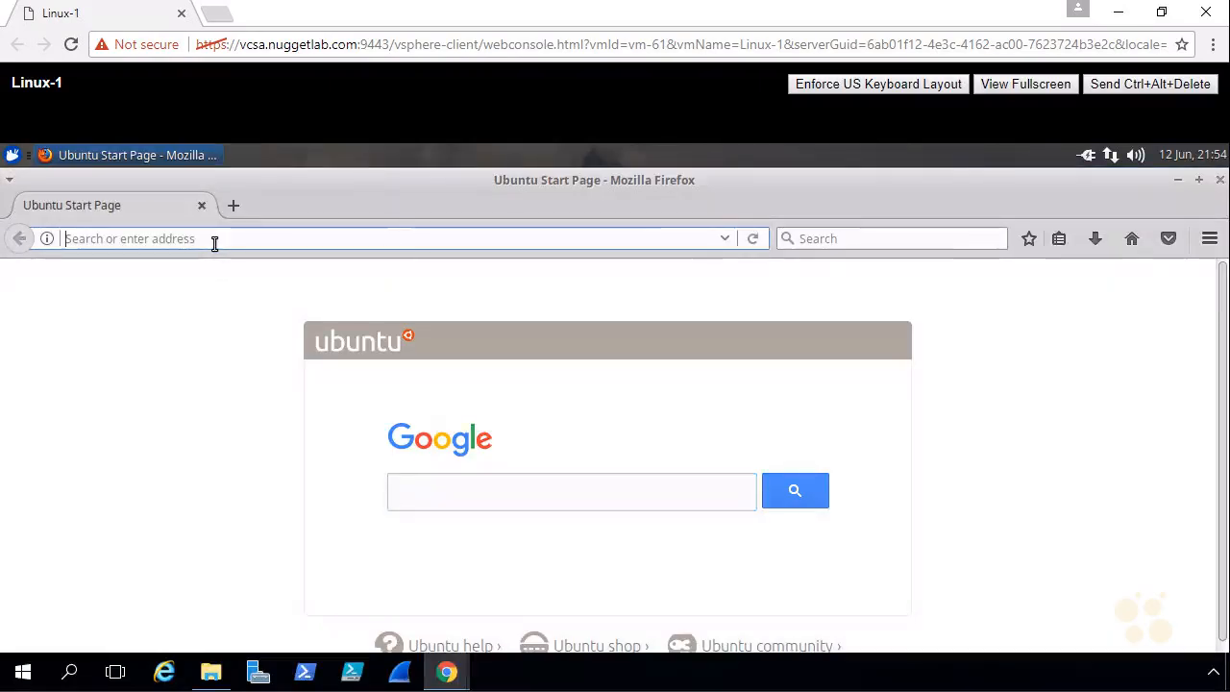
type("www")
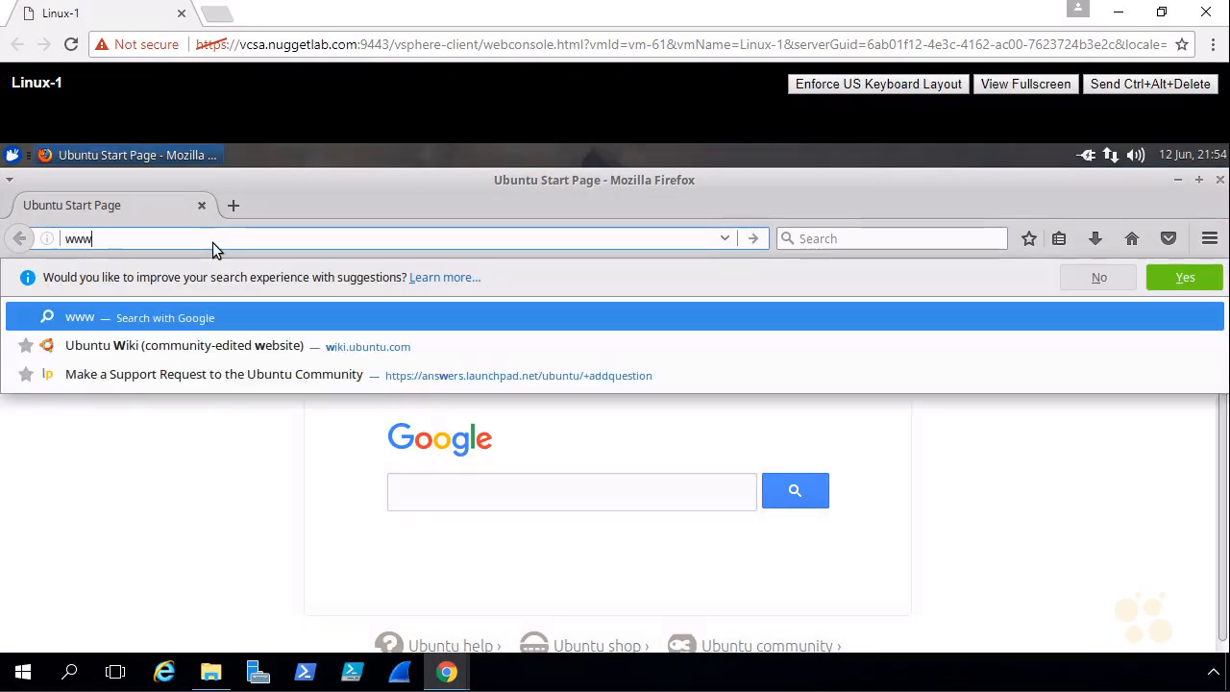
type(".cbtnuggets.com")
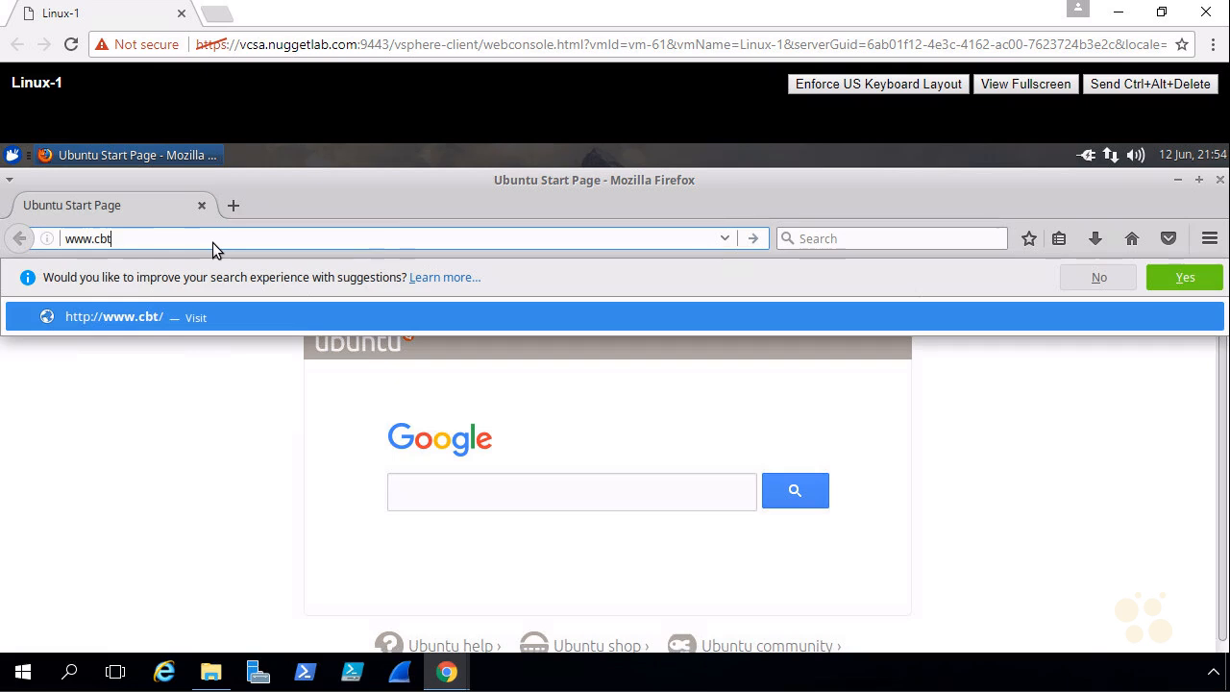
key("Return")
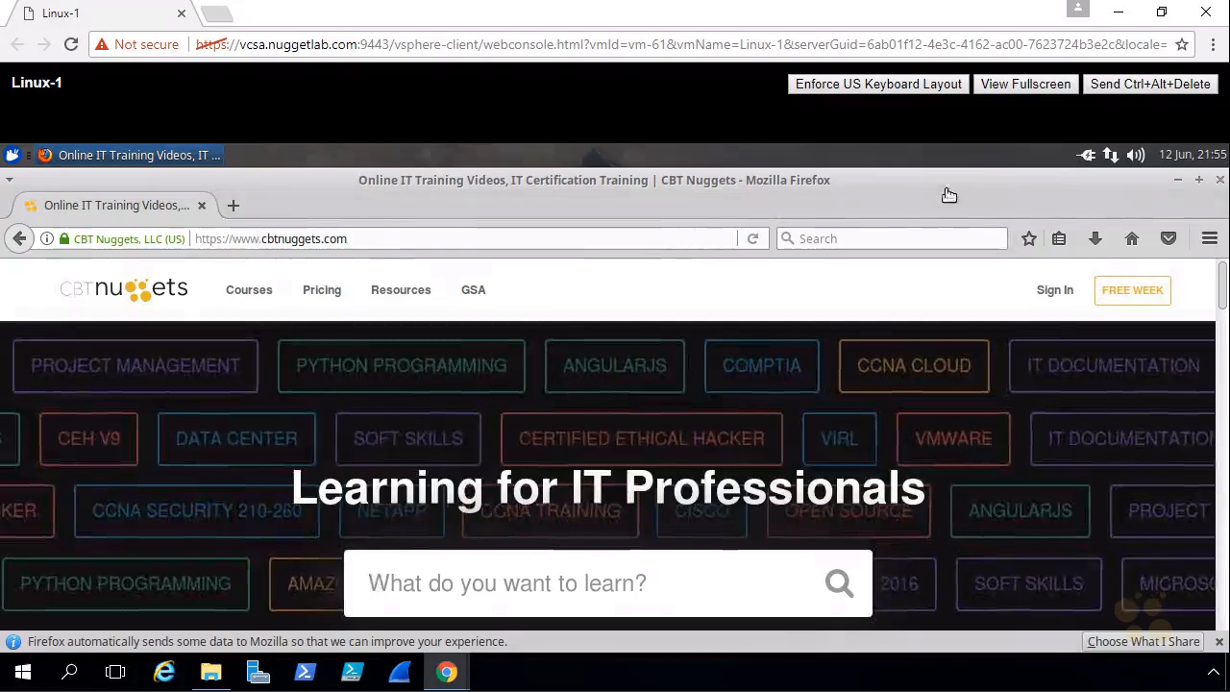
Step: Hide the console, restore vSphere, widen the Navigator, refresh the inventory, then close the window
left_click(1117, 15)
mouse_move(447, 678)
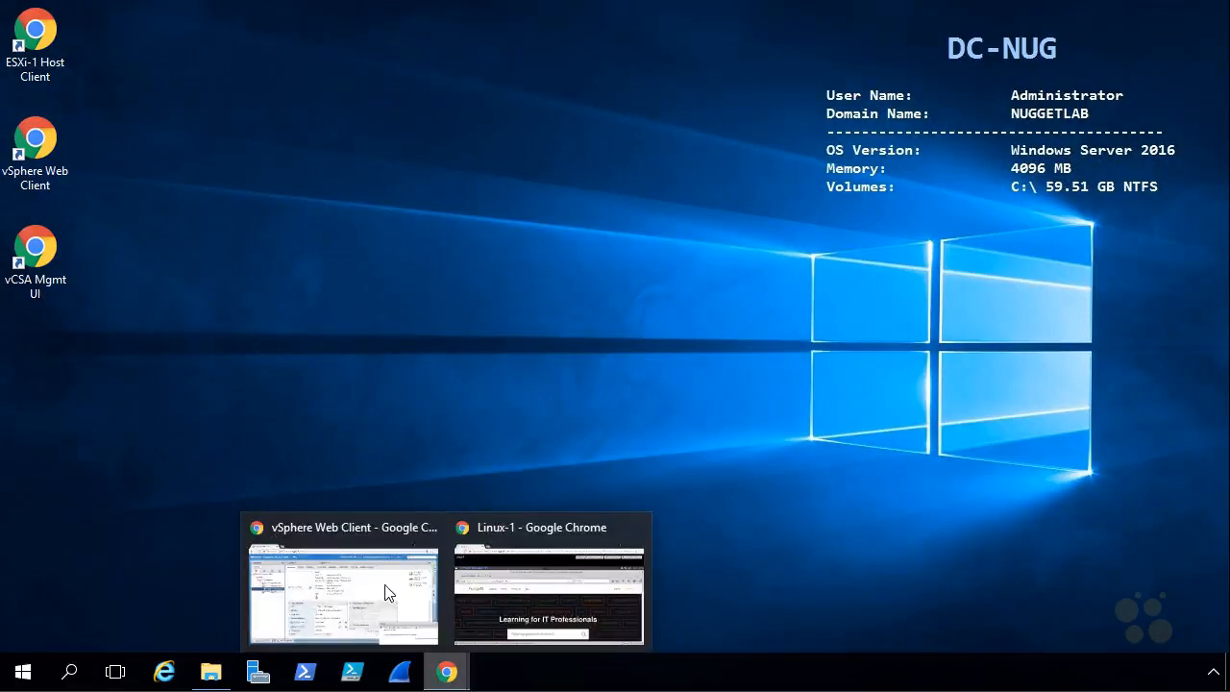
left_click(357, 576)
left_click_drag(235, 269, 329, 276)
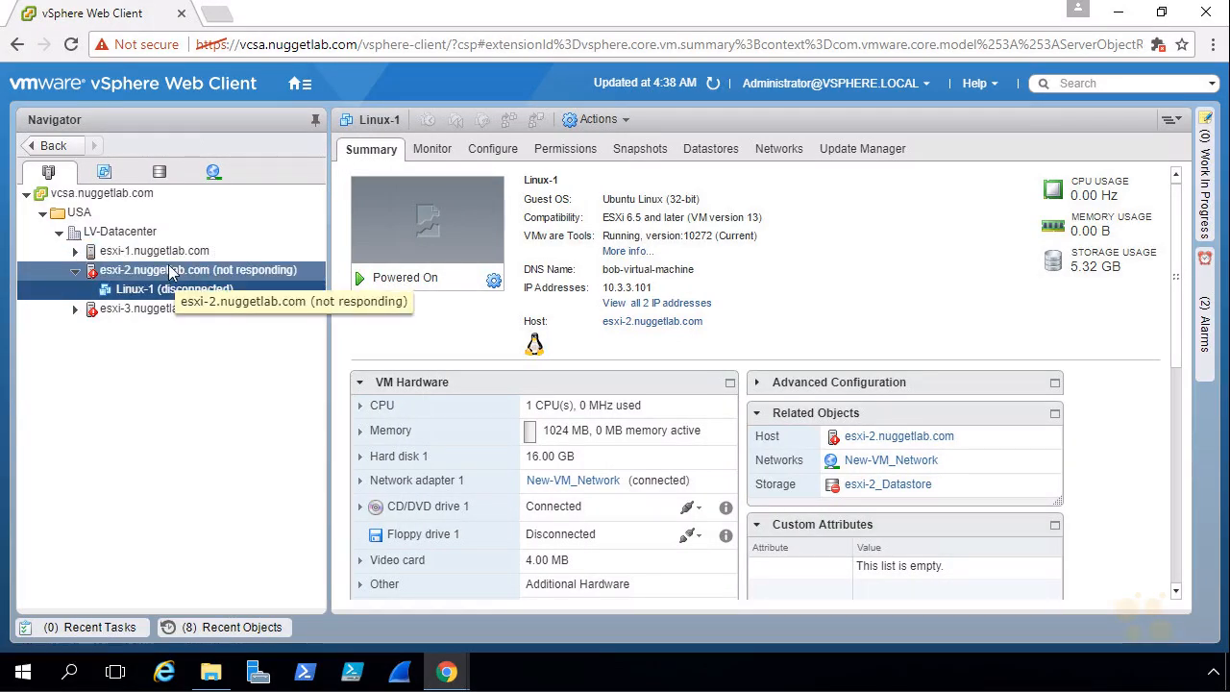
left_click(712, 84)
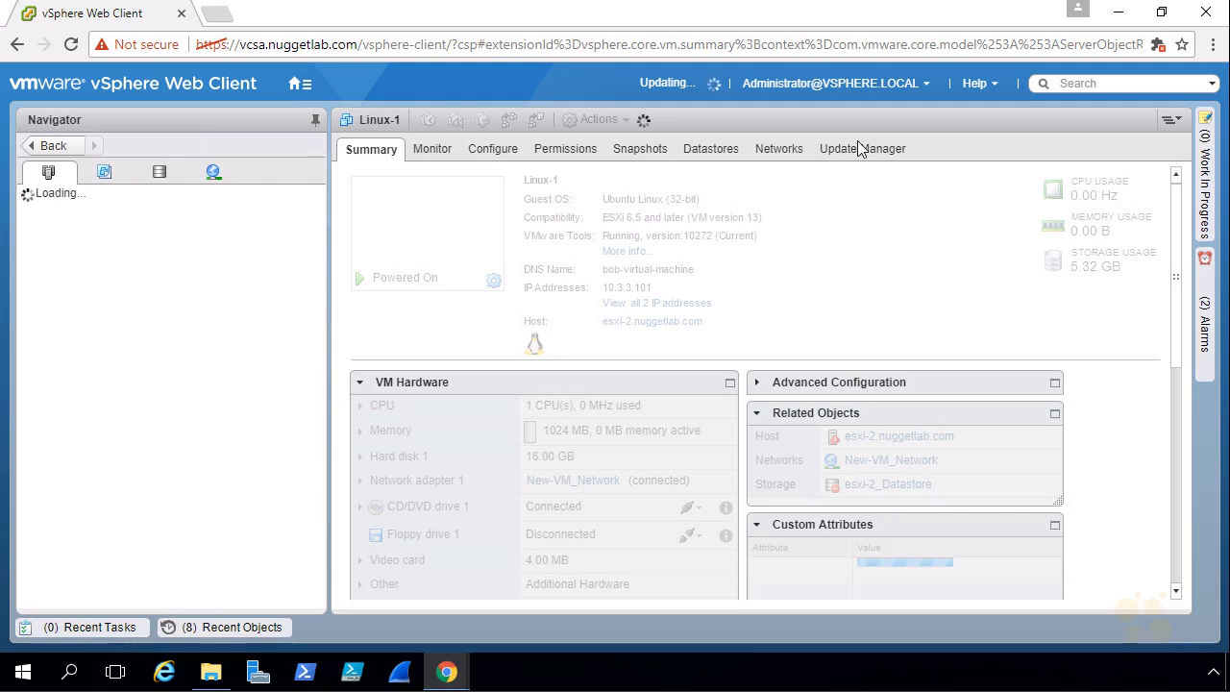
left_click(1206, 13)
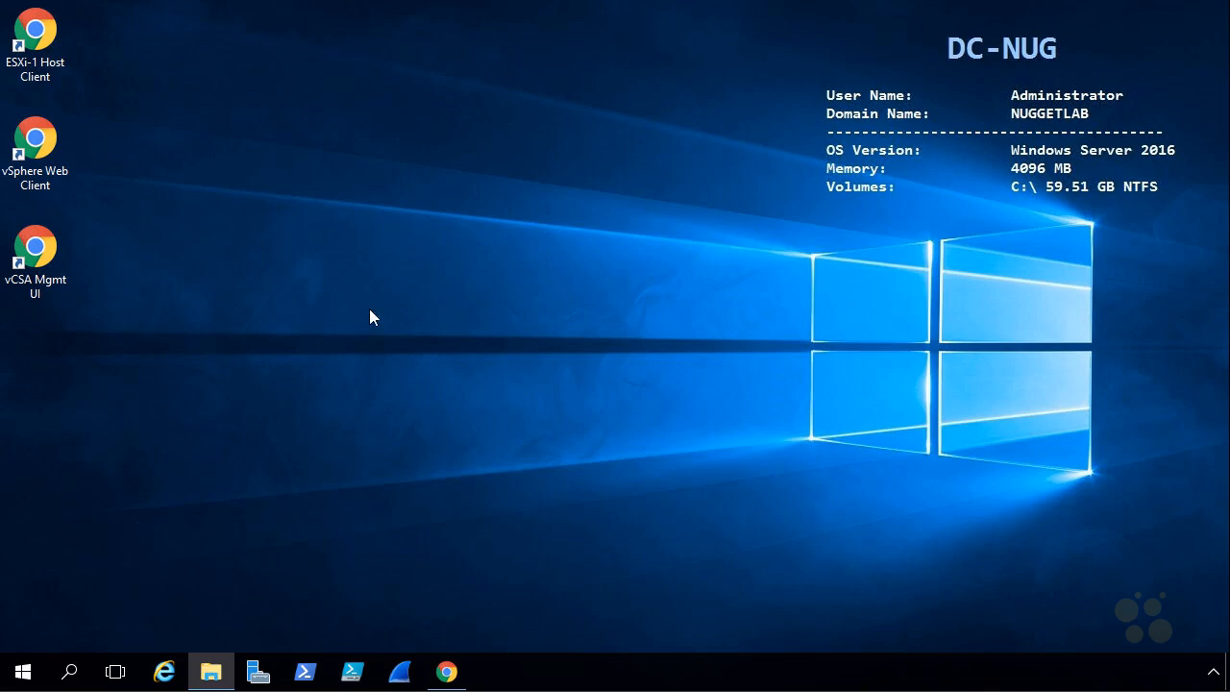
Step: Open vCSA Mgmt UI from the desktop and sign in as root with the account password
double_click(46, 255)
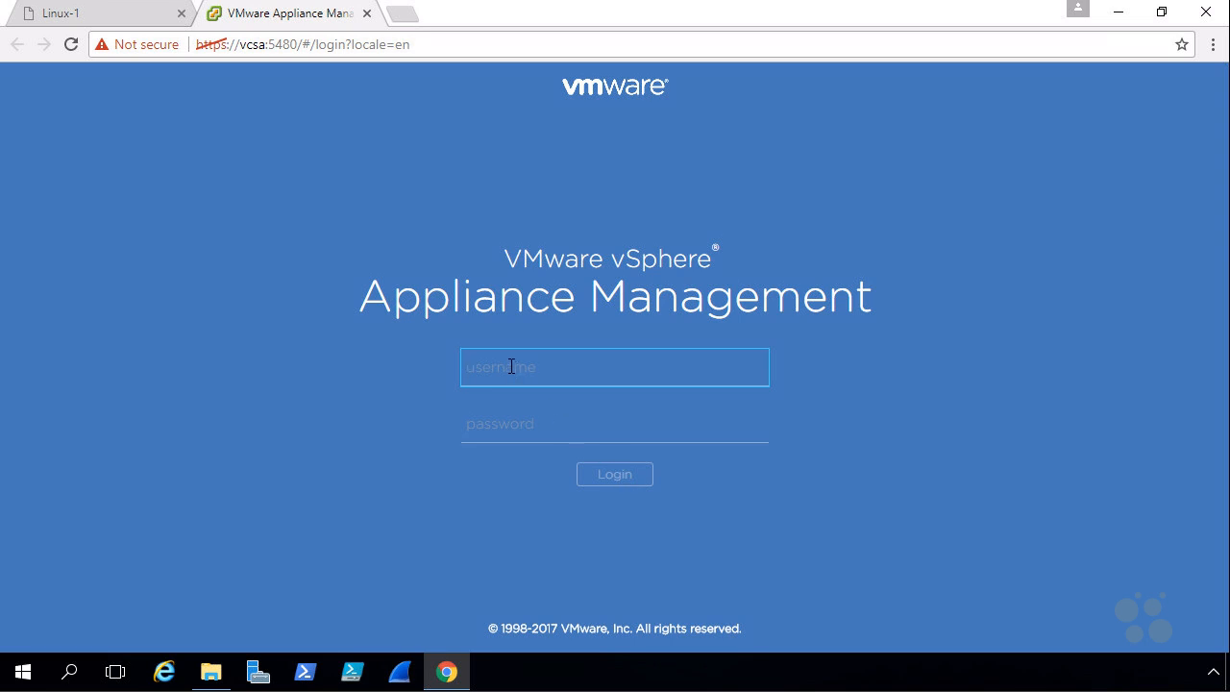
type("root")
key("Tab")
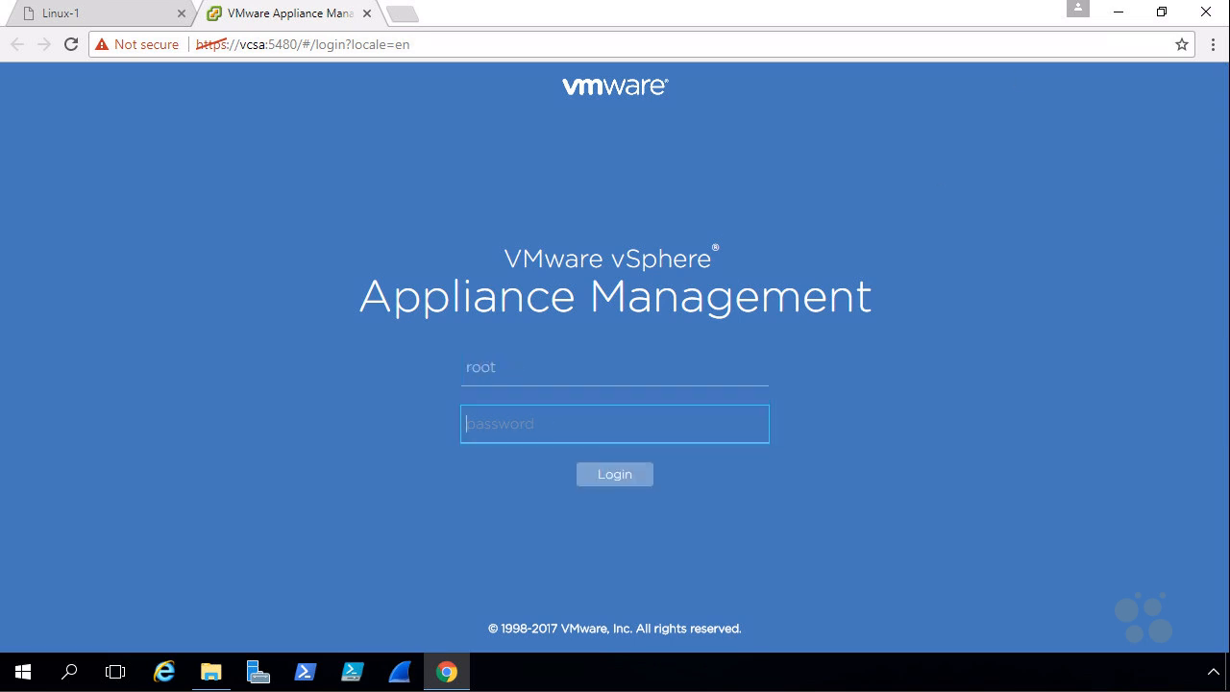
type("VMware1!")
left_click(615, 476)
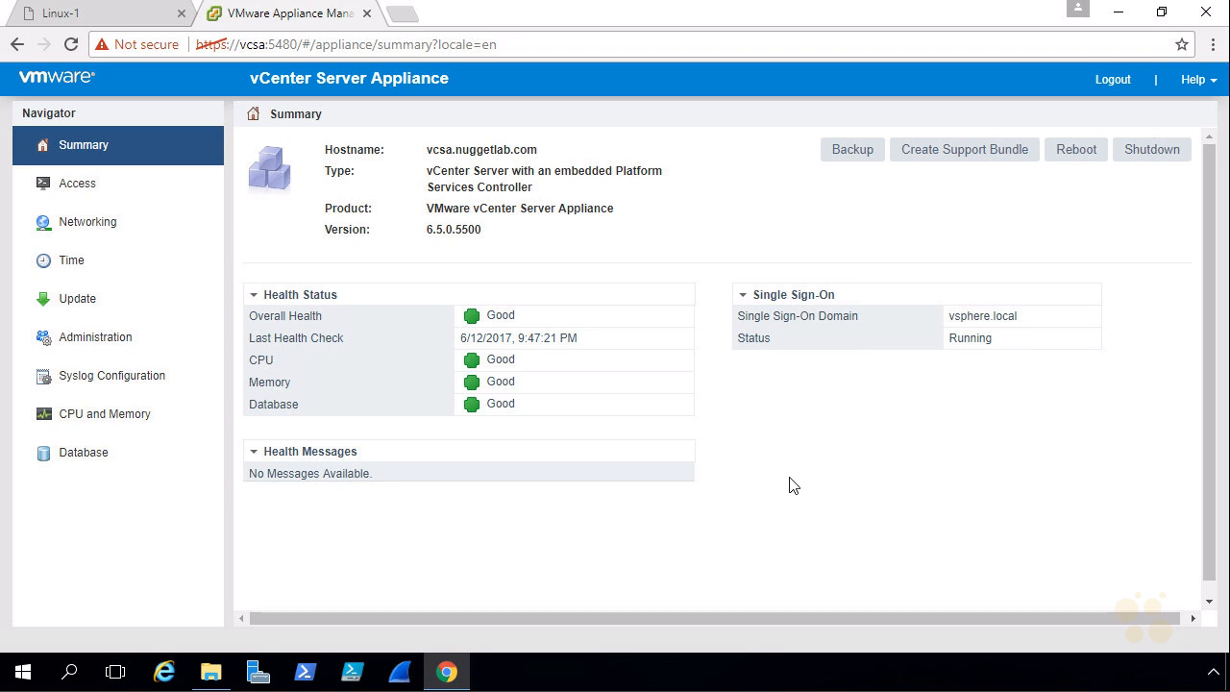
Step: Reboot the vCenter Server Appliance, log out immediately, and close the management page
left_click(1076, 151)
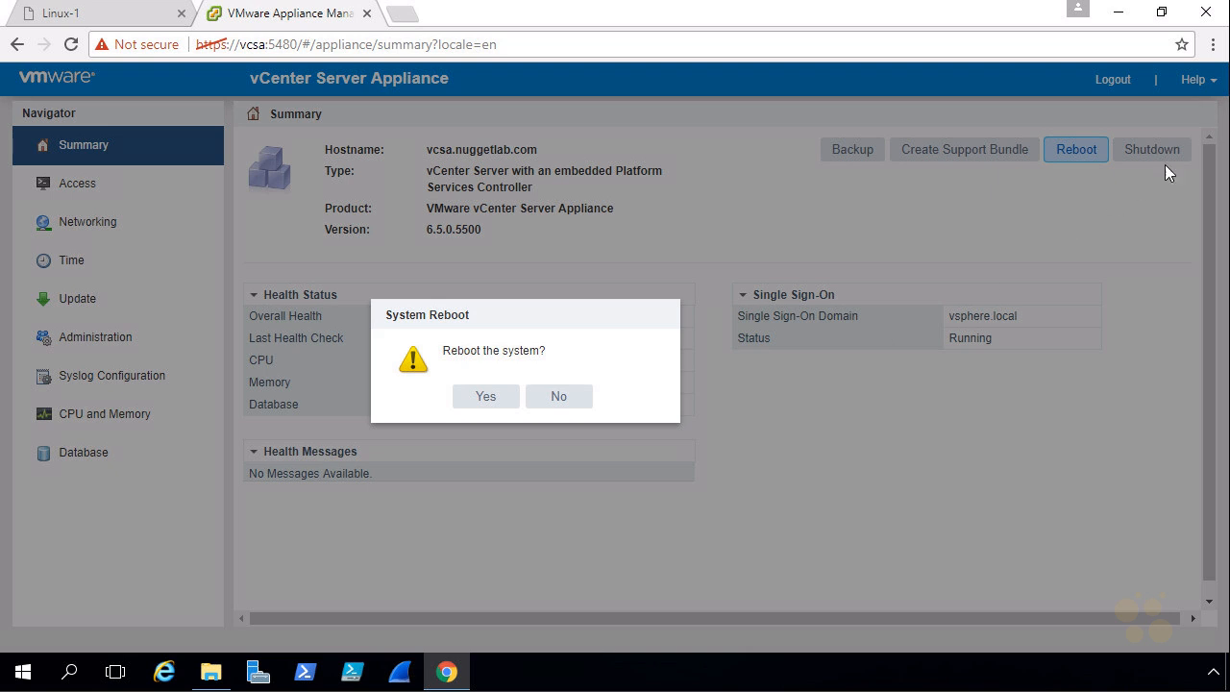
left_click(487, 399)
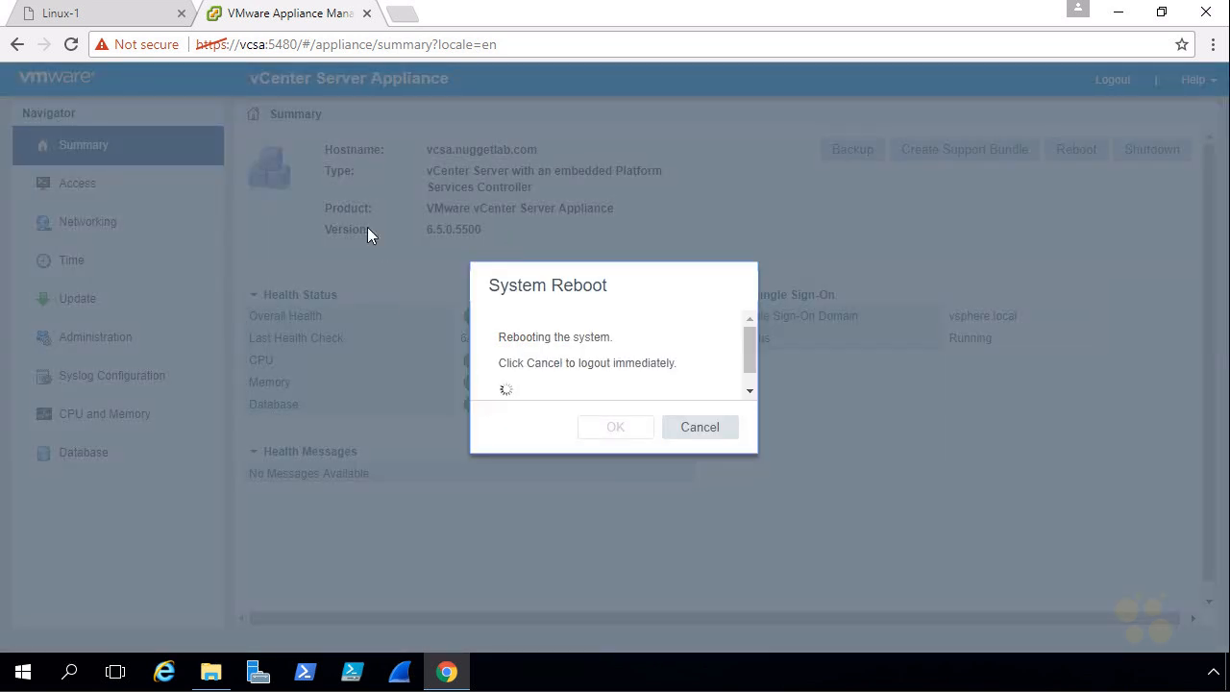
left_click(689, 431)
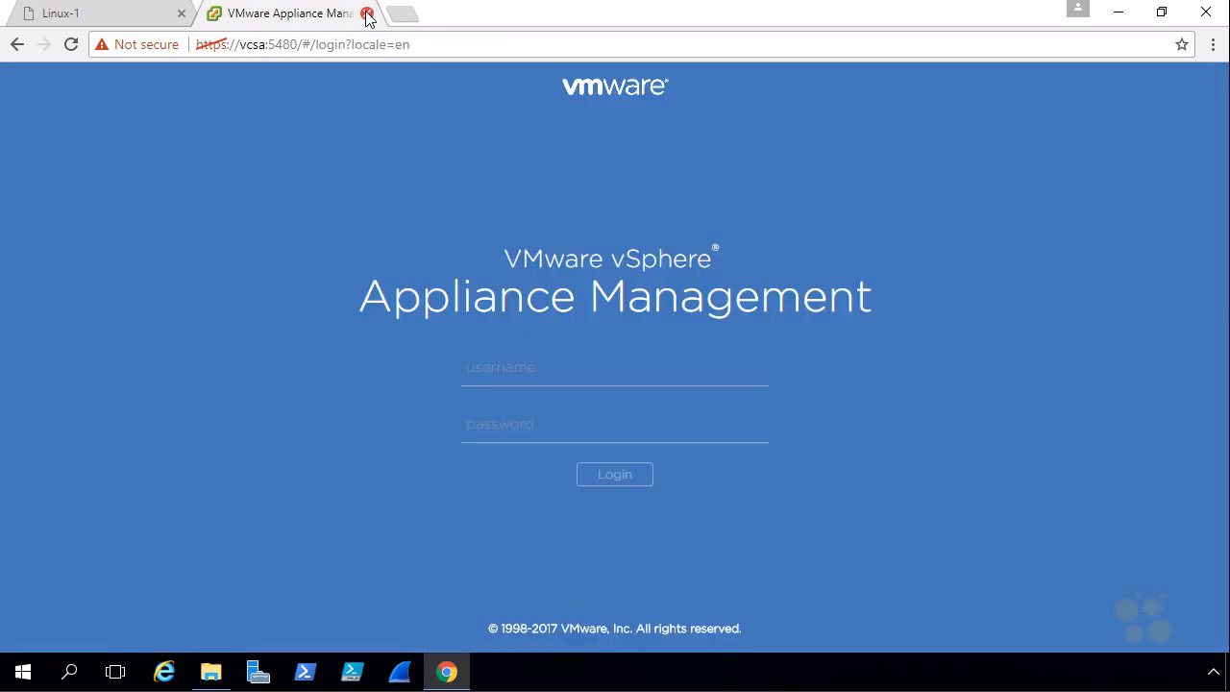
left_click(366, 14)
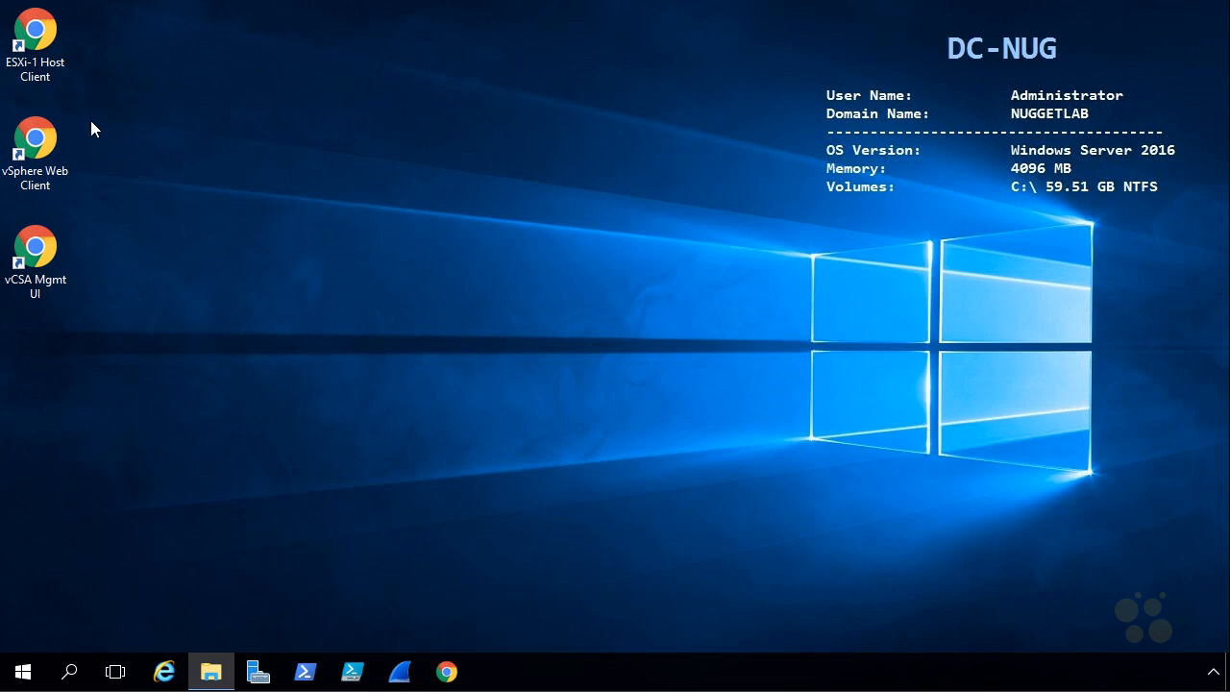
Step: Launch vSphere Web Client from the desktop and sign in with the pasted SSO administrator credentials
double_click(41, 142)
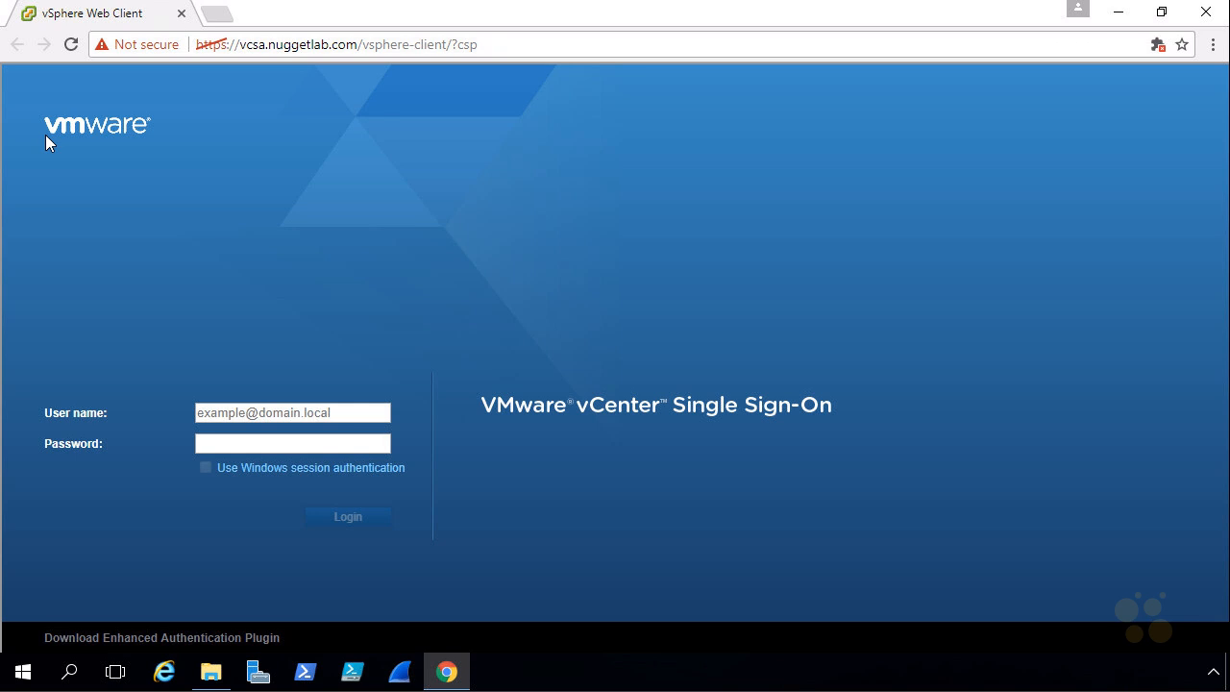
left_click(249, 412)
key("ctrl+v")
left_click(330, 443)
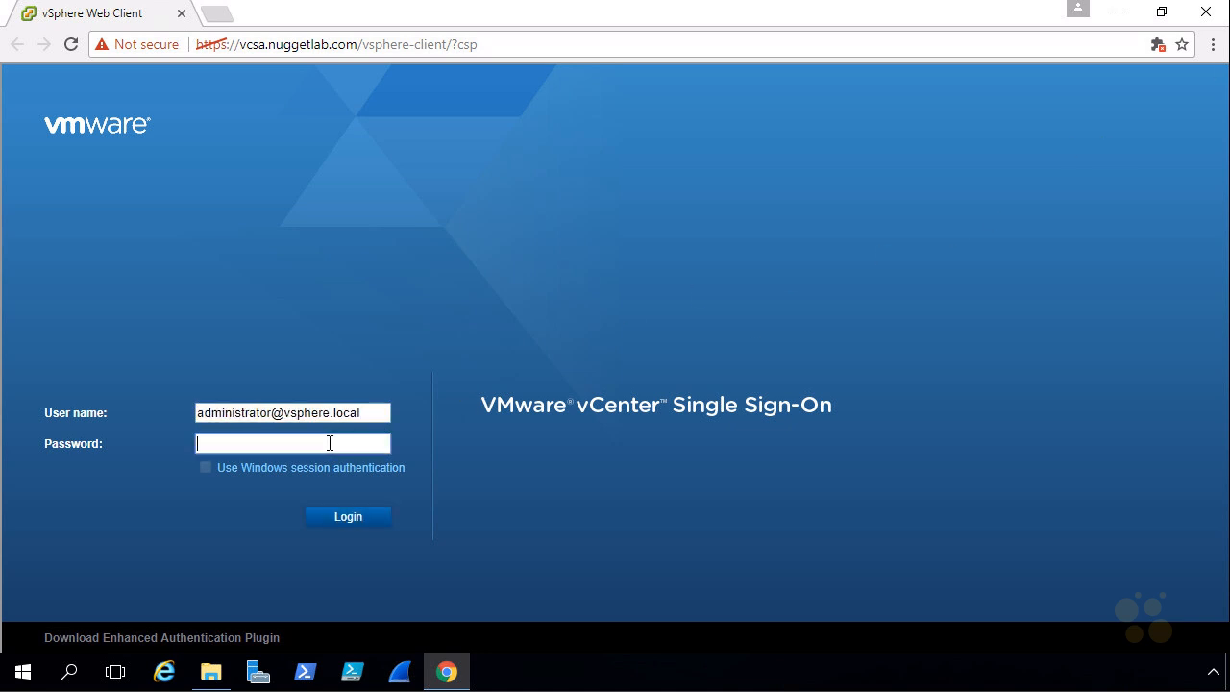
key("ctrl+v")
left_click(365, 517)
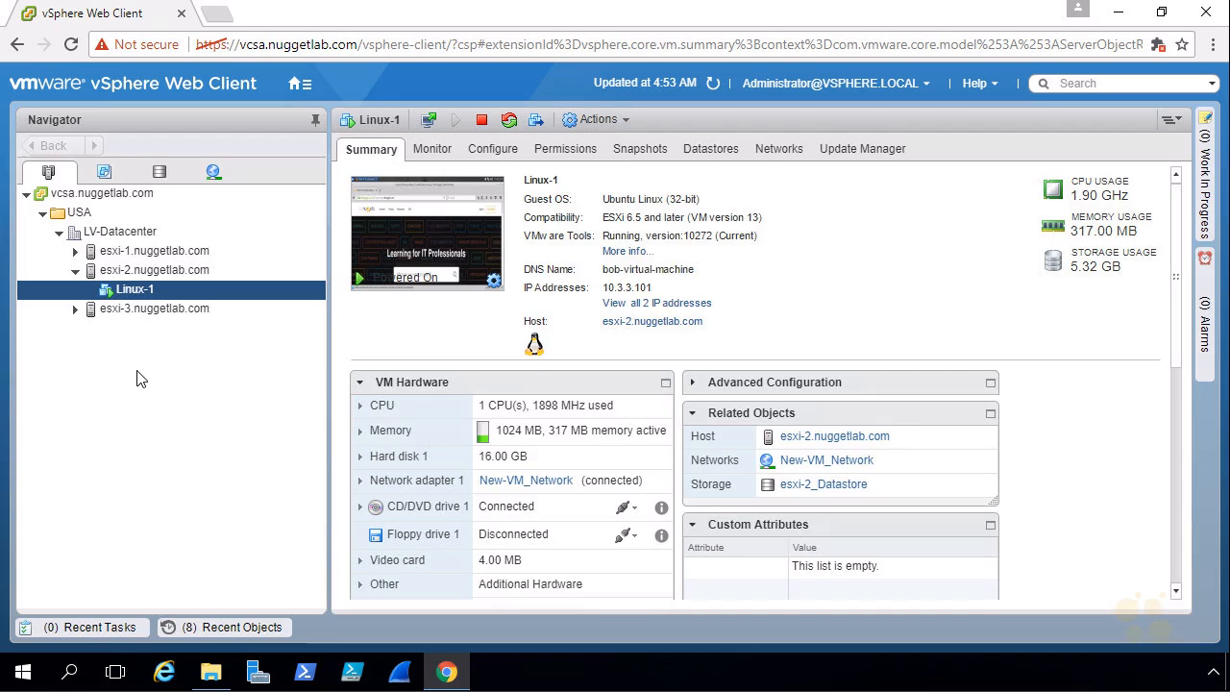
Step: Select host esxi-1 and show its Configure > Networking > Virtual switches page
key("ctrl+shift+d")
mouse_move(139, 238)
left_mouse_down()
mouse_move(69, 257)
mouse_move(197, 264)
mouse_move(133, 239)
left_mouse_up()
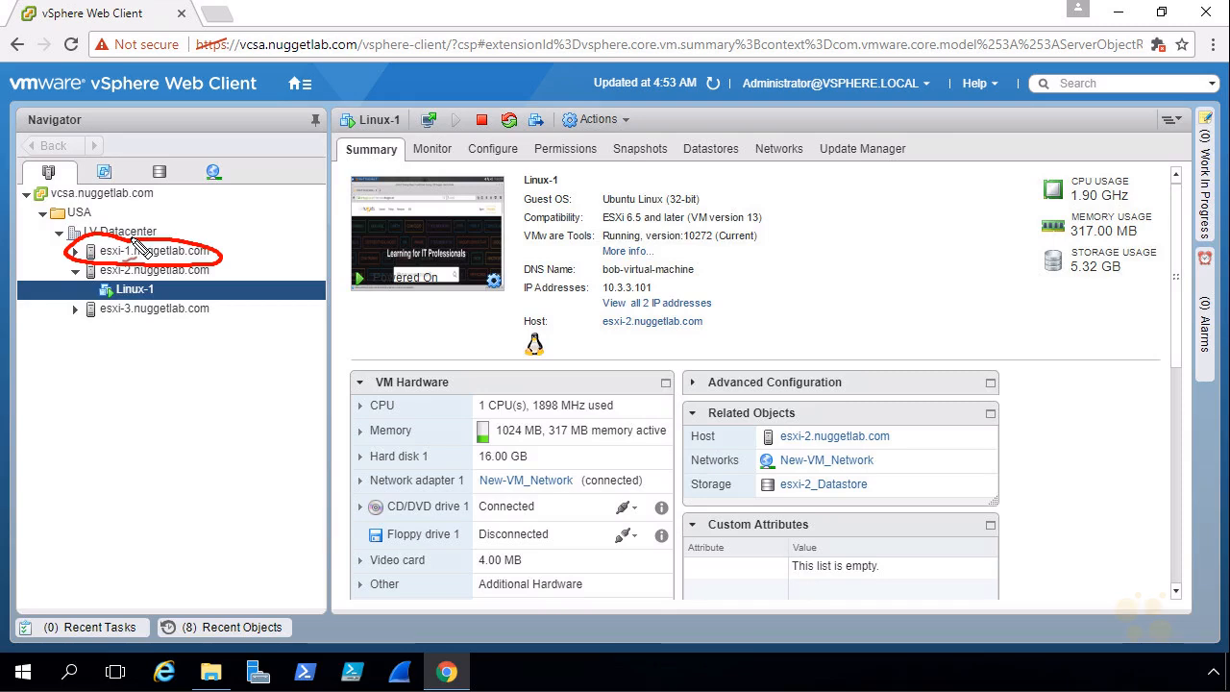
mouse_move(240, 192)
left_mouse_down()
mouse_move(201, 231)
mouse_move(216, 230)
left_mouse_up()
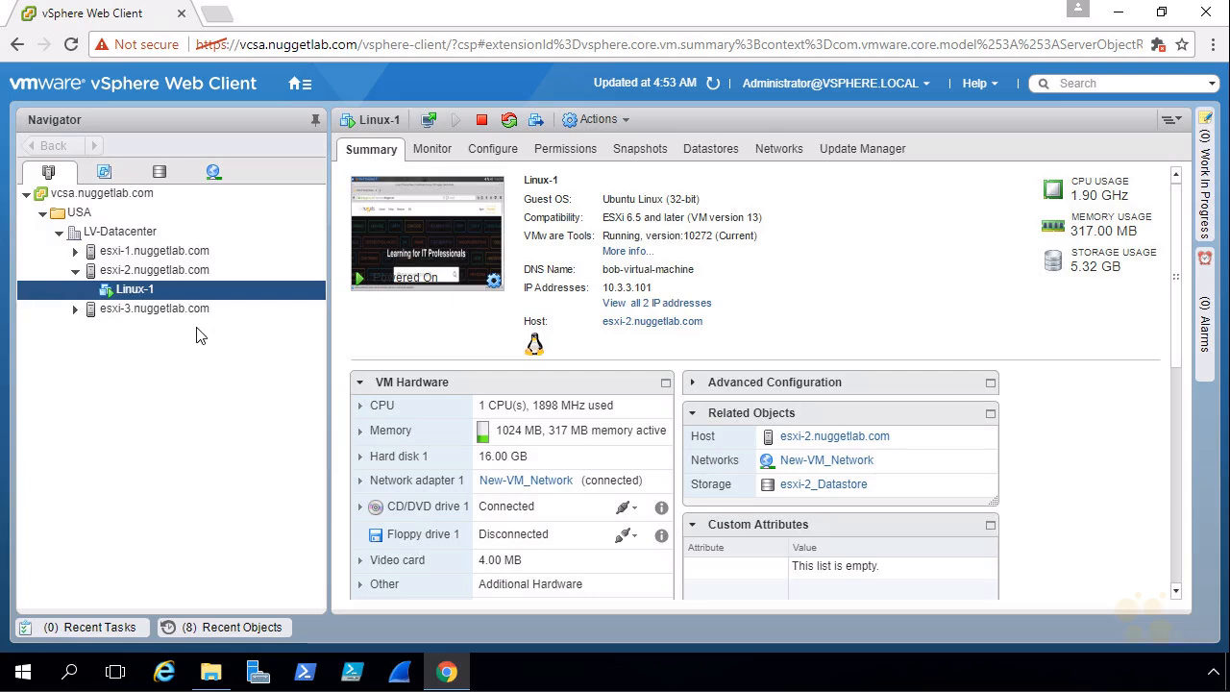
left_click(161, 253)
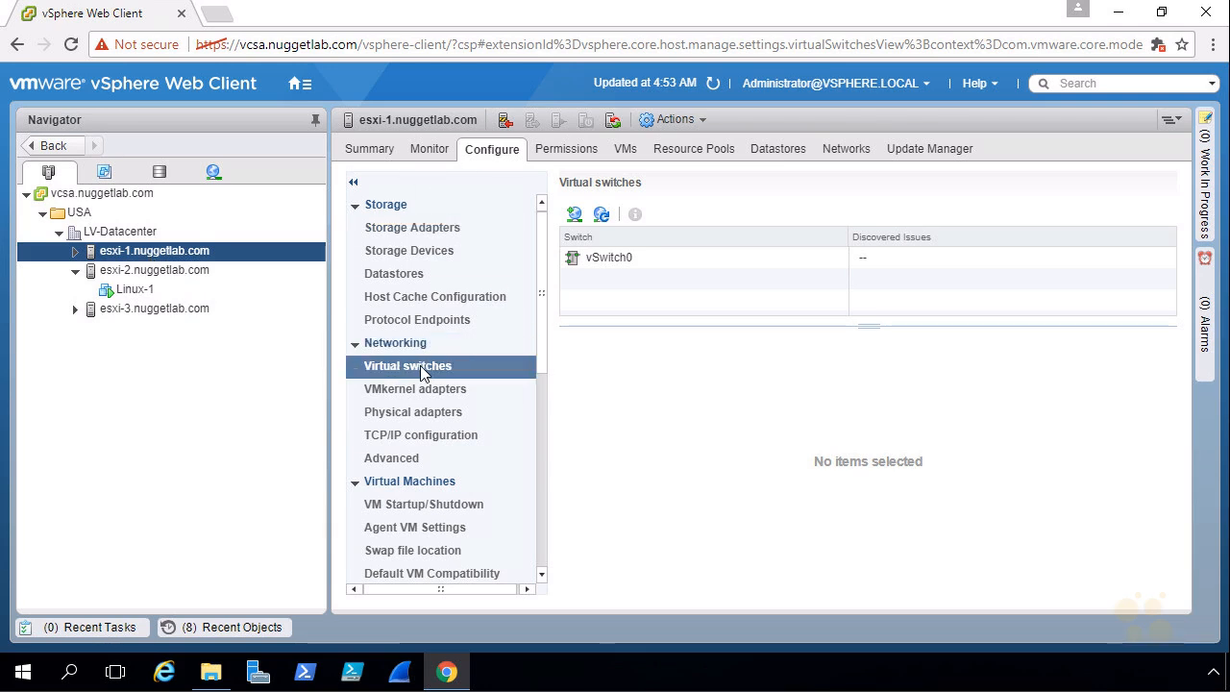
Step: Show vSwitch0's topology diagram and annotate its Management Network and VM Network port groups
left_click(602, 255)
mouse_move(840, 354)
left_mouse_down()
mouse_move(583, 551)
mouse_move(1037, 335)
mouse_move(851, 378)
mouse_move(941, 370)
mouse_move(964, 384)
left_mouse_up()
left_click_drag(847, 603, 854, 555)
left_click_drag(841, 576, 863, 580)
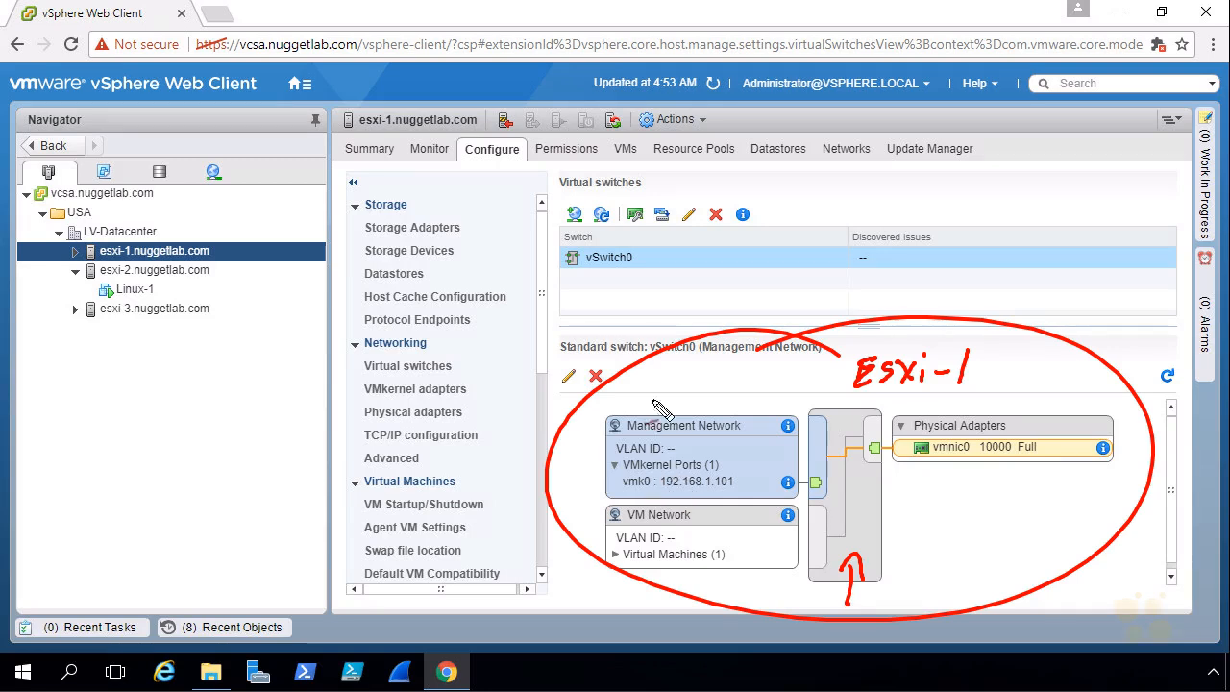
left_click_drag(675, 354, 701, 448)
left_click_drag(662, 492, 734, 492)
left_click_drag(670, 600, 678, 586)
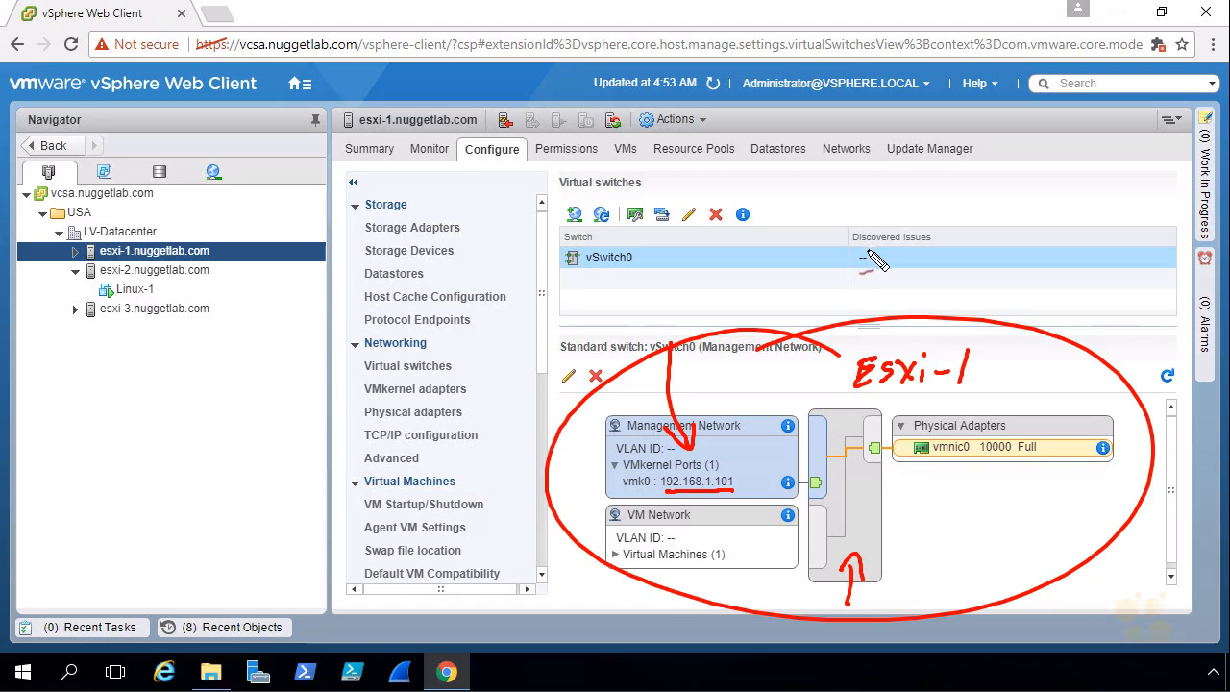
left_click_drag(577, 598, 611, 564)
mouse_move(588, 571)
left_mouse_down()
mouse_move(612, 562)
mouse_move(604, 583)
left_mouse_up()
mouse_move(629, 524)
left_mouse_down()
mouse_move(711, 519)
mouse_move(653, 534)
left_mouse_up()
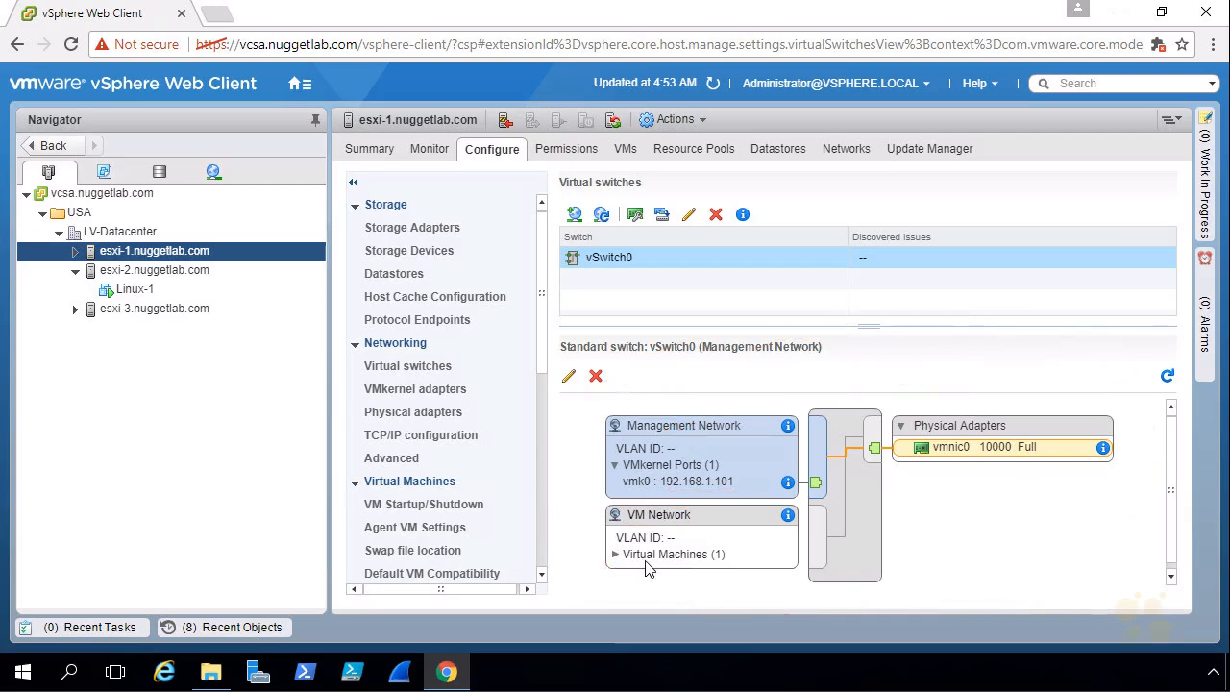
Step: Expand Virtual Machines (1) under VM Network to reveal the vCenter Server appliance VM
left_click(615, 556)
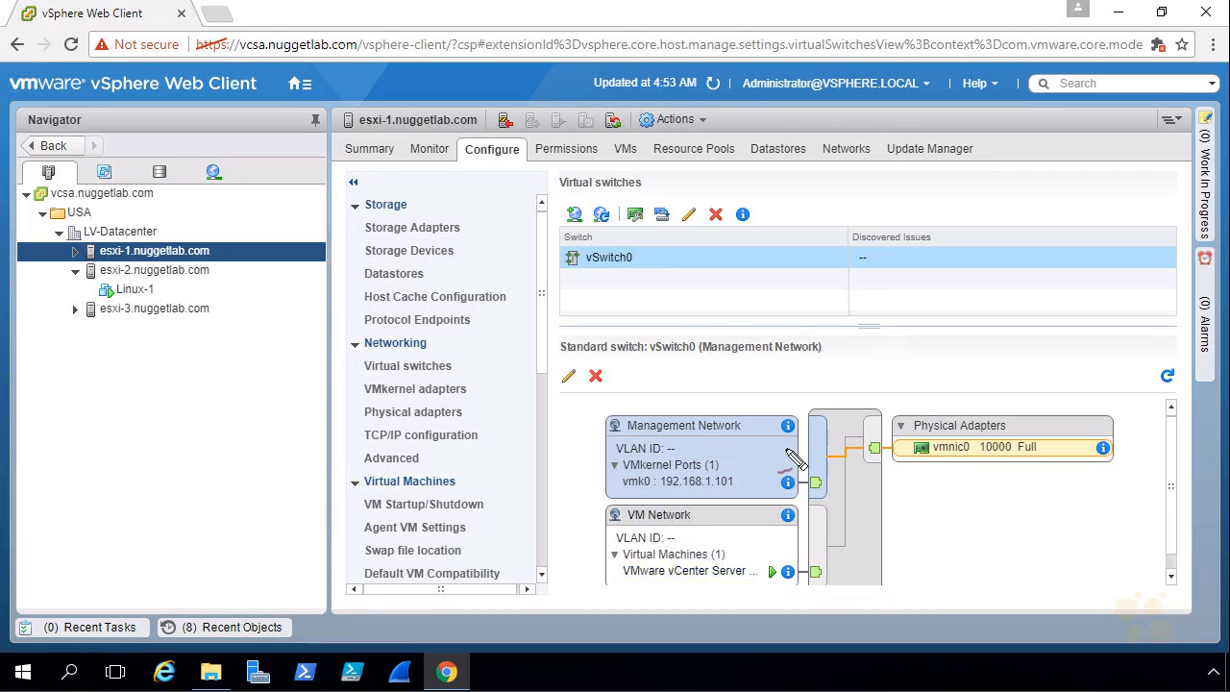
left_click_drag(561, 544, 597, 545)
mouse_move(578, 536)
left_mouse_down()
mouse_move(581, 557)
mouse_move(645, 554)
left_mouse_up()
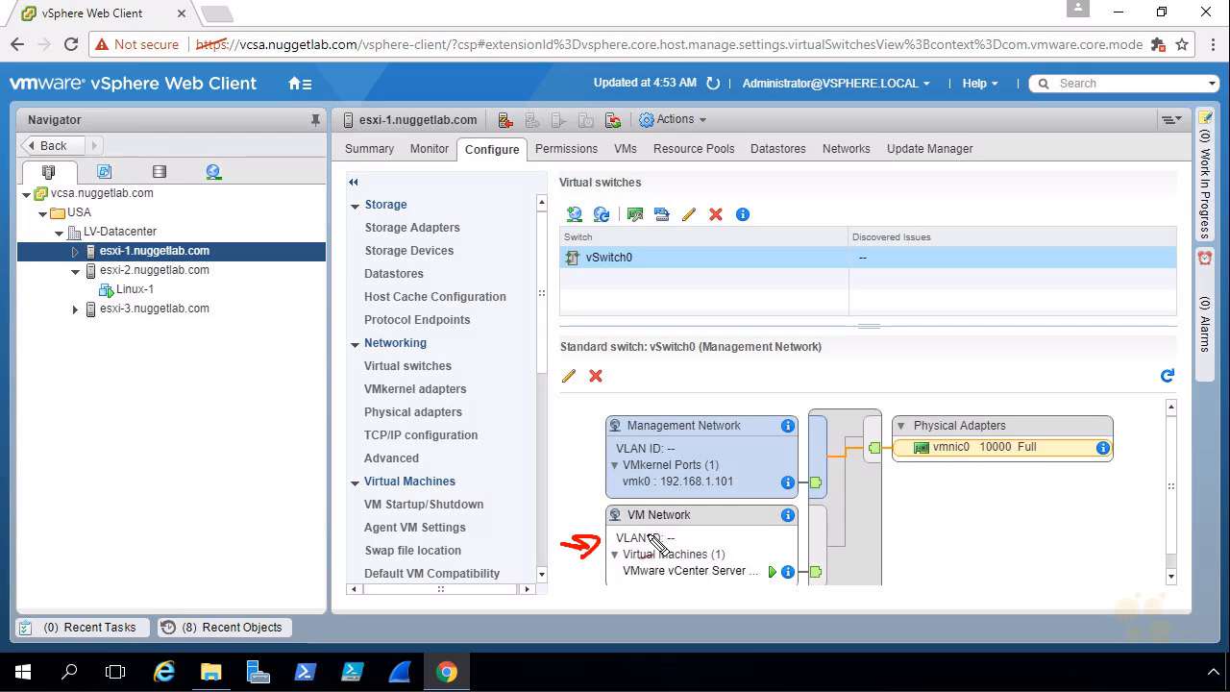
left_click_drag(631, 364, 674, 415)
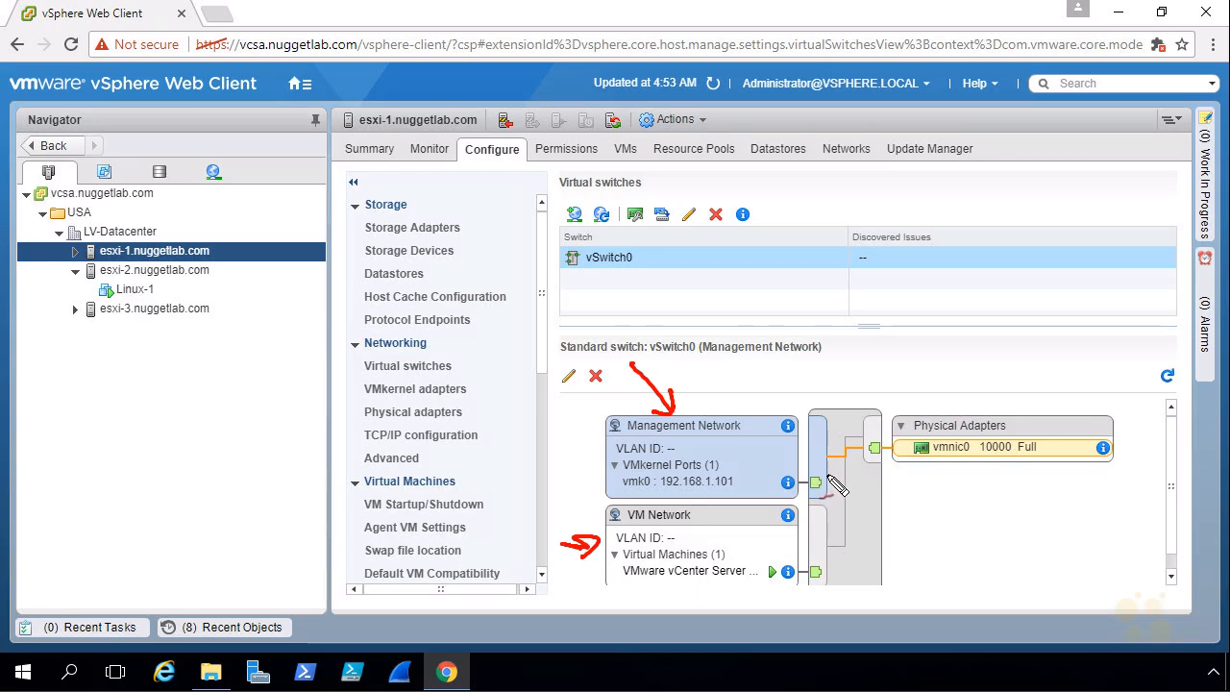
mouse_move(816, 459)
left_mouse_down()
mouse_move(858, 485)
mouse_move(812, 557)
left_mouse_up()
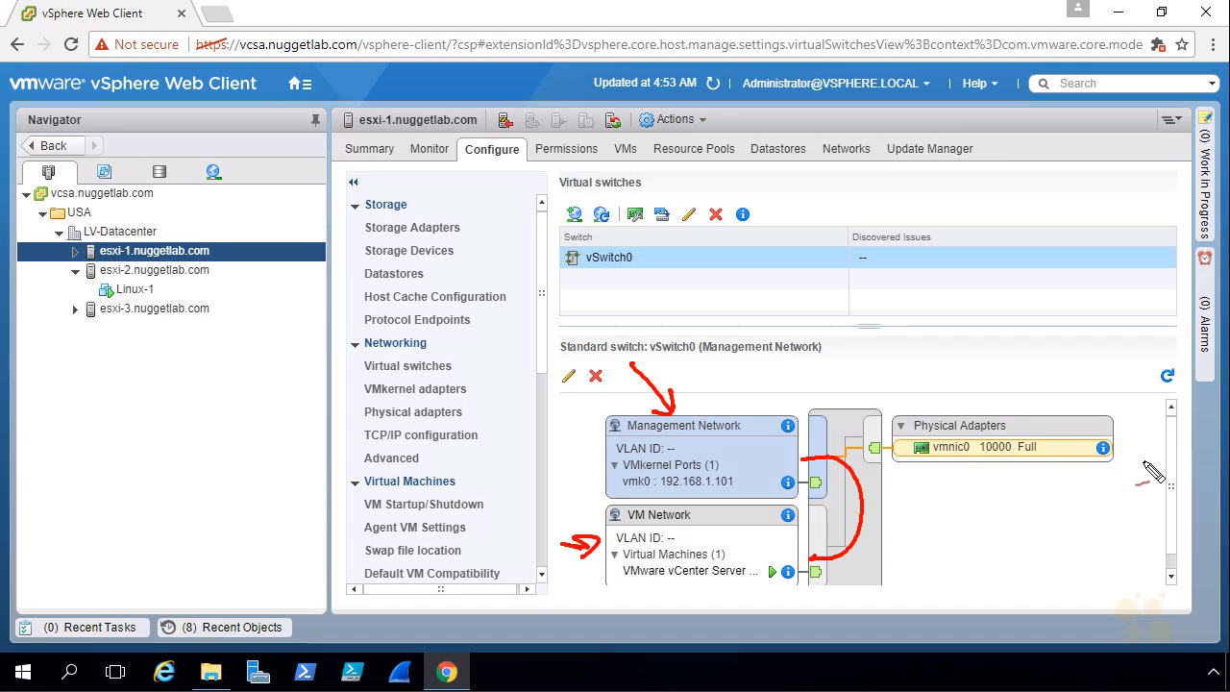
key("Escape")
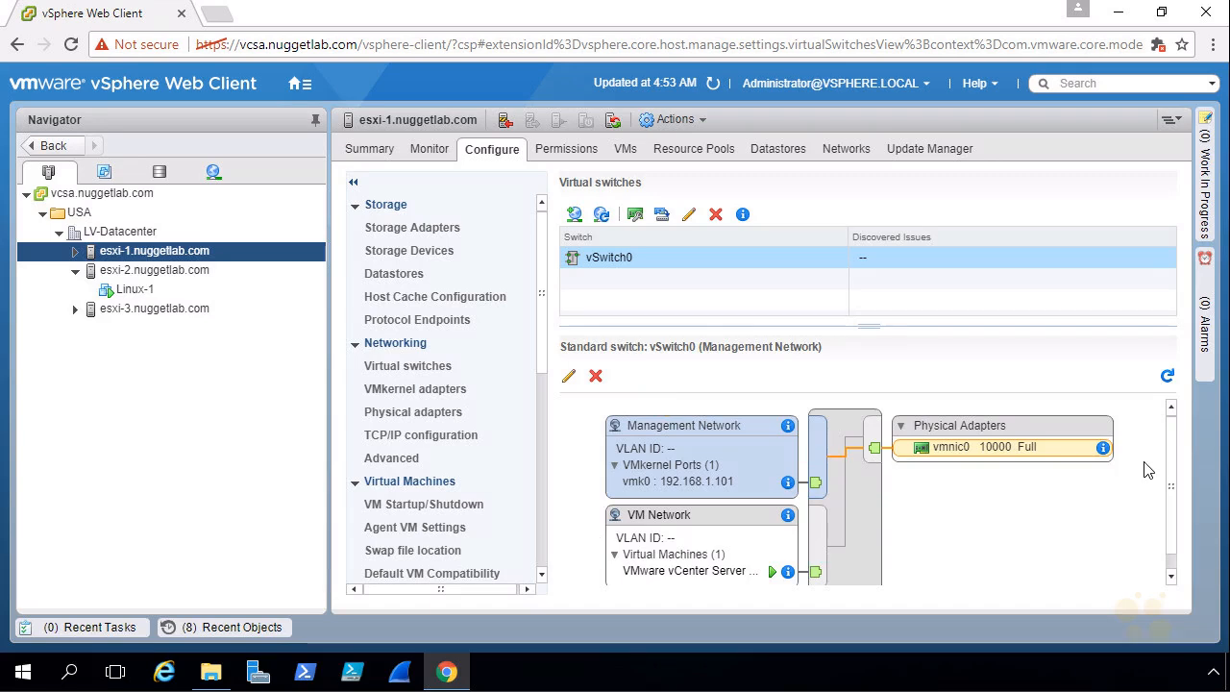
Step: Select Linux-1, dismiss its Actions menu, and launch its web console from the summary thumbnail
left_click(134, 289)
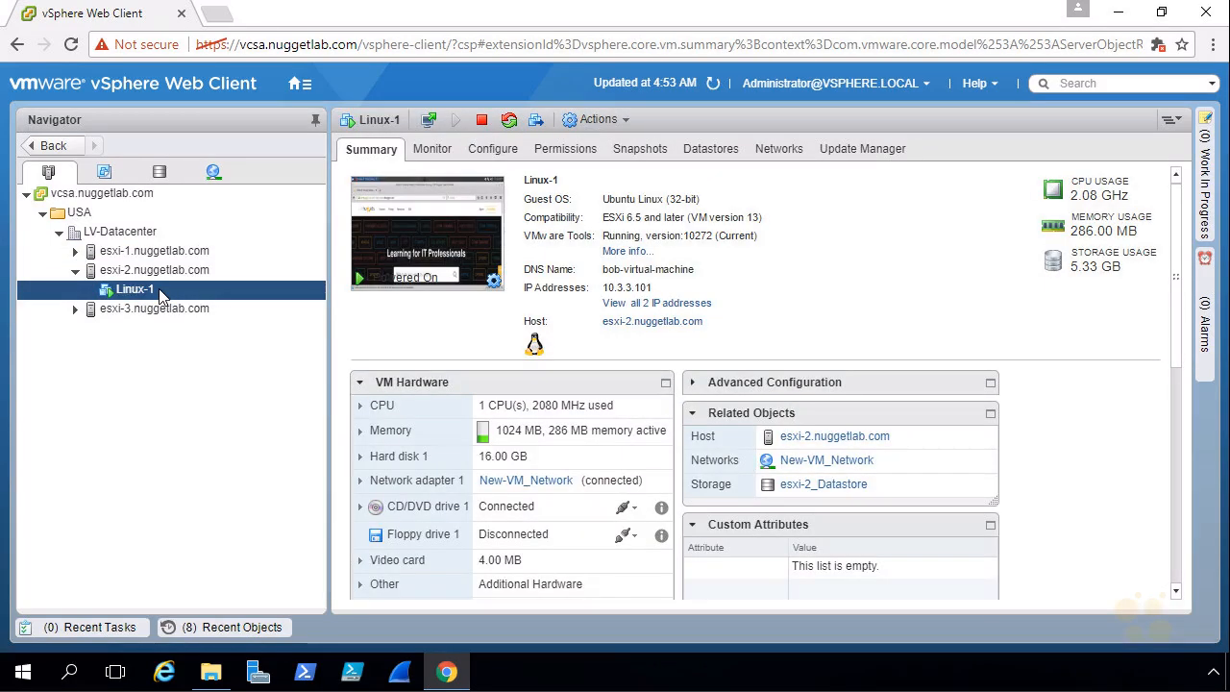
right_click(161, 291)
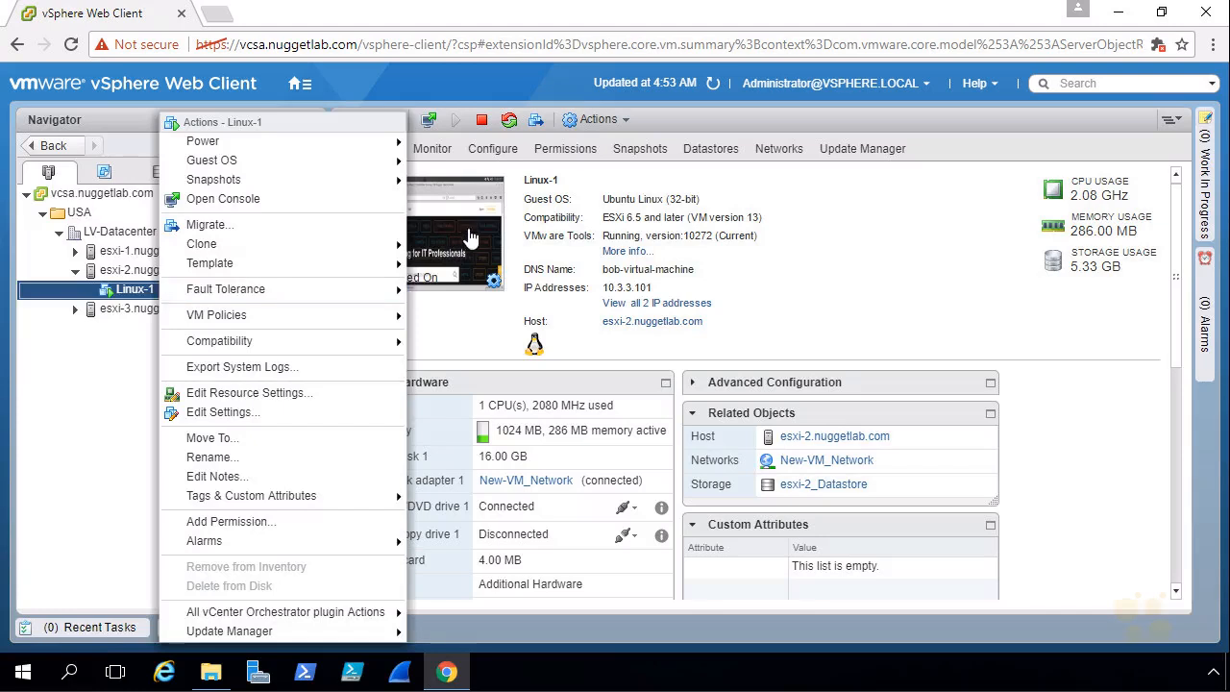
left_click(459, 332)
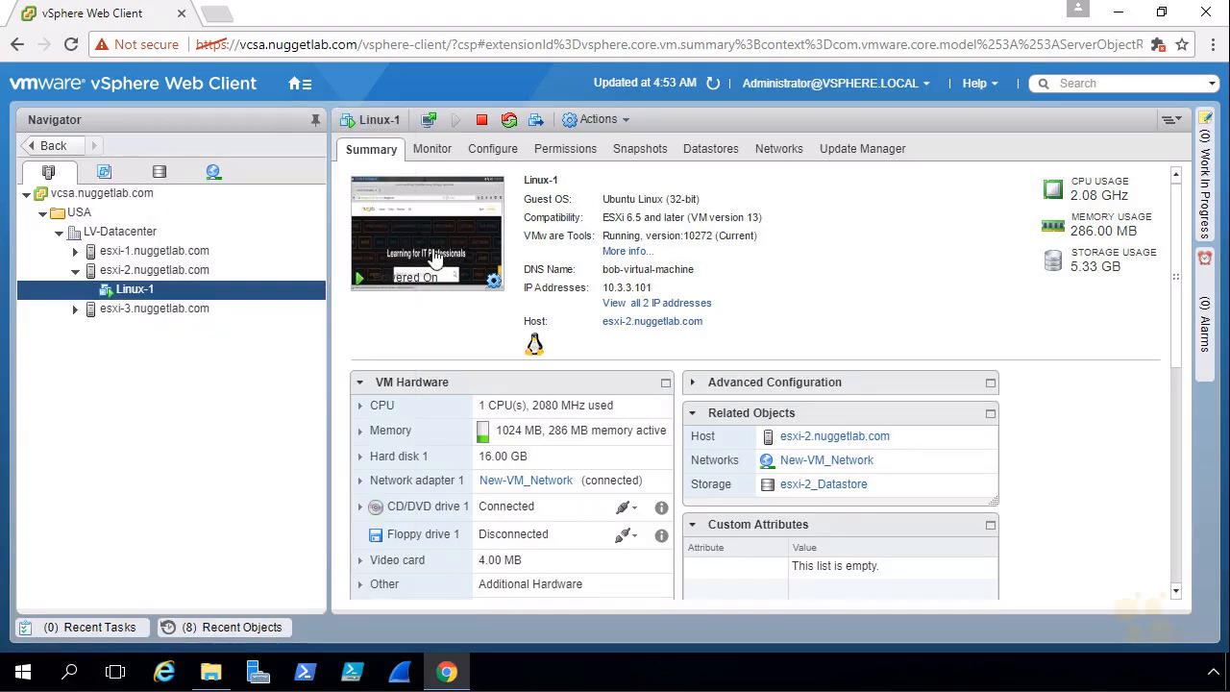
left_click(429, 125)
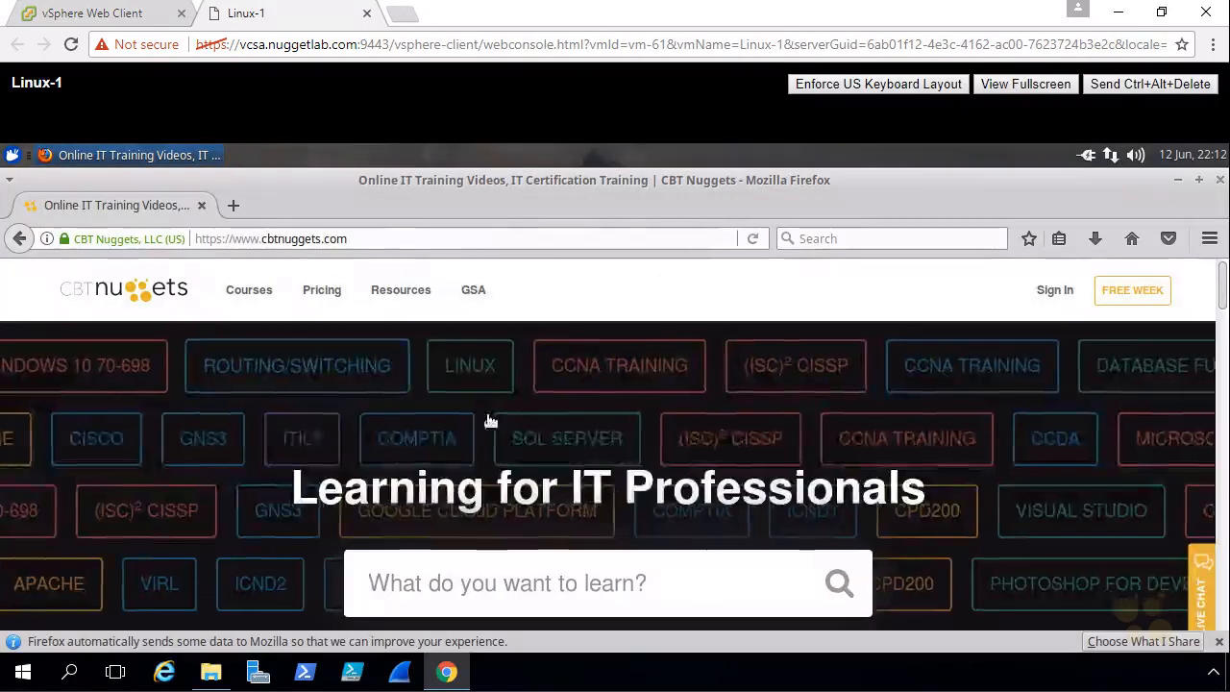